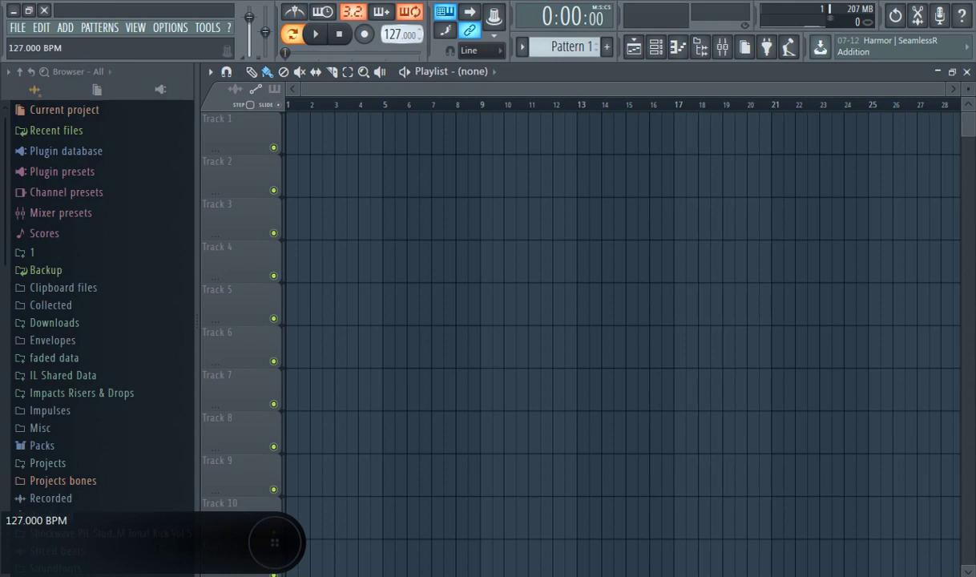
Step: Audition kicks in the Shockwave tonal kick pack and place Edm Tonal Kick 05 A on playlist Track 2
click(130, 534)
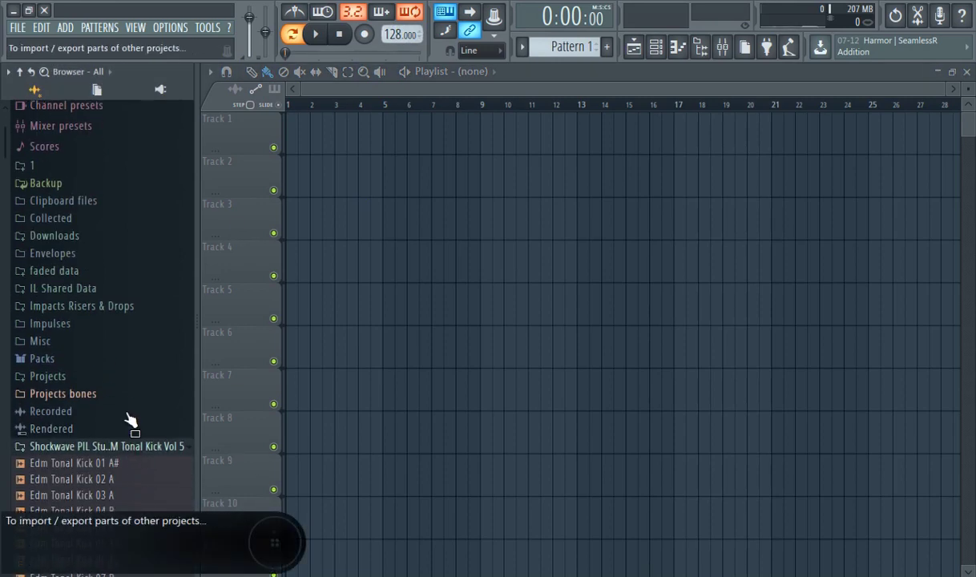
click(118, 324)
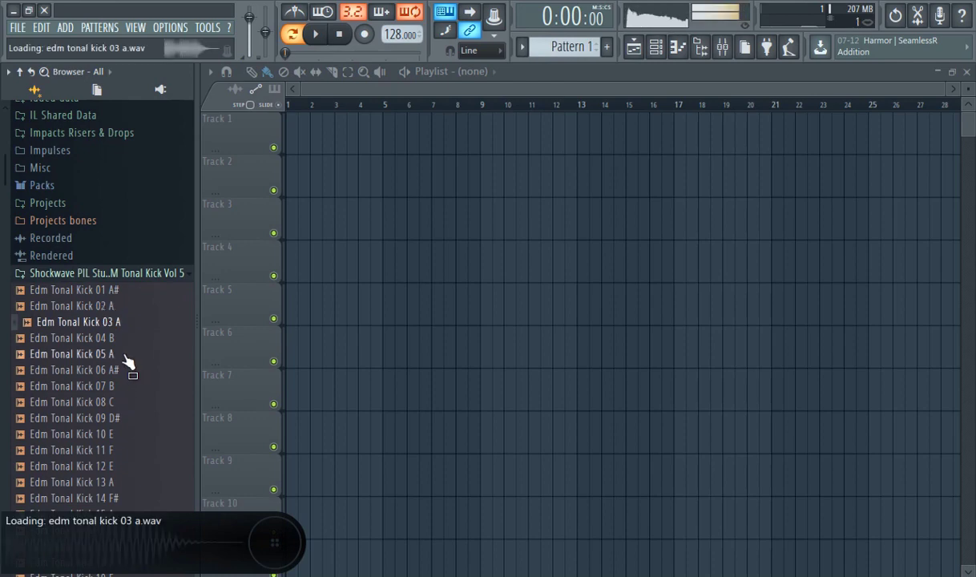
scroll(126, 345, down, 2)
click(113, 244)
click(113, 258)
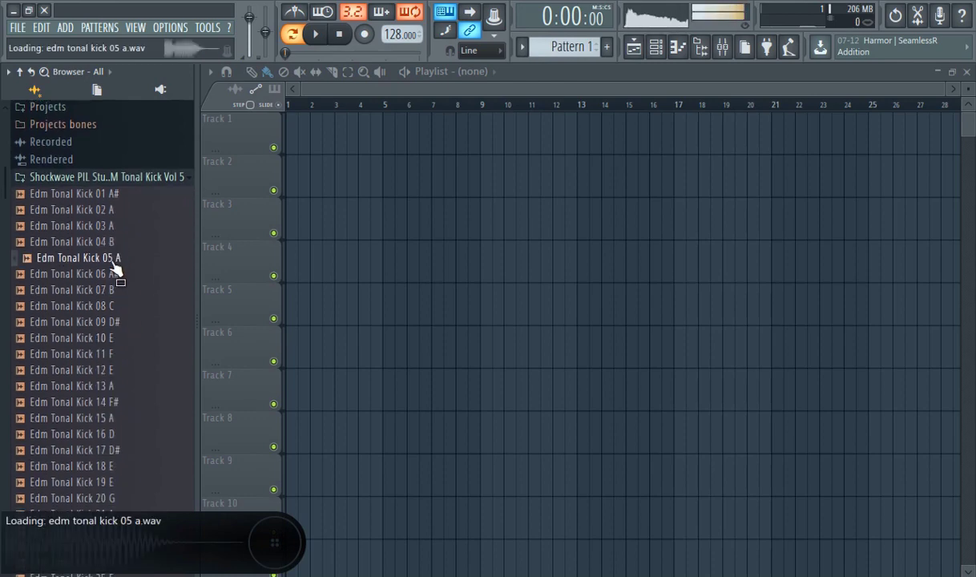
drag(118, 269, 350, 178)
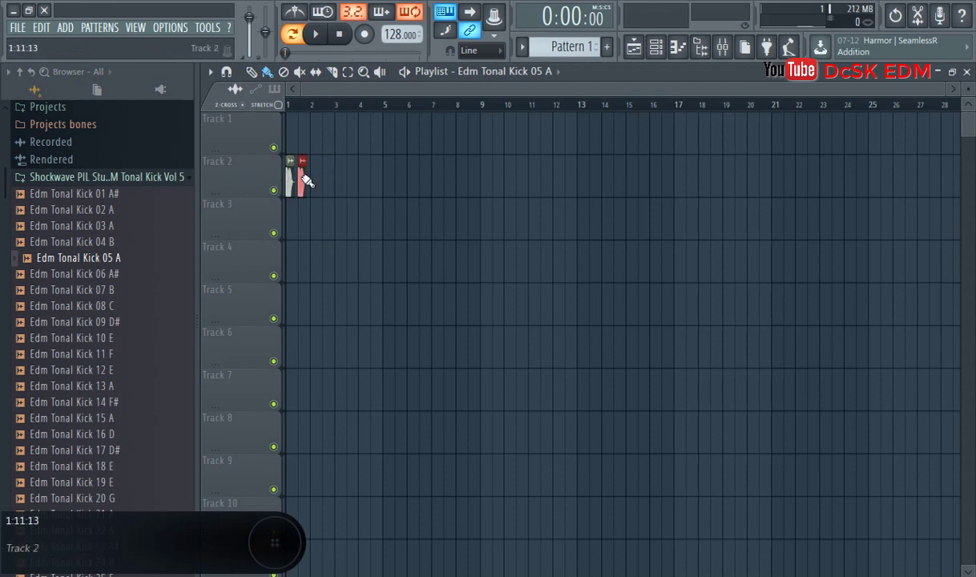
Step: Repeat the kick on every beat of bars 1 through 7 on Track 2 and copy that section to bar 9
drag(471, 184, 307, 177)
scroll(301, 214, up, 3)
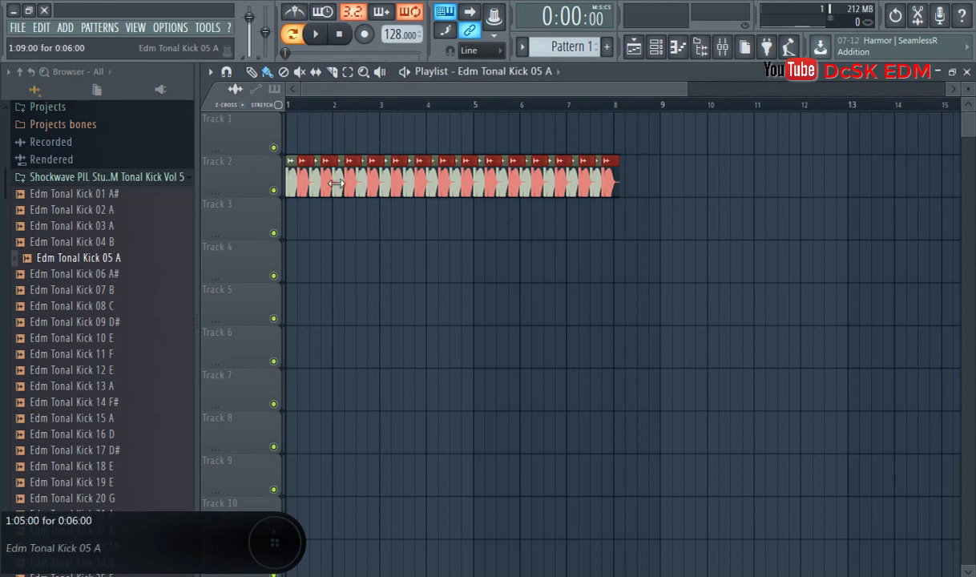
drag(655, 184, 676, 184)
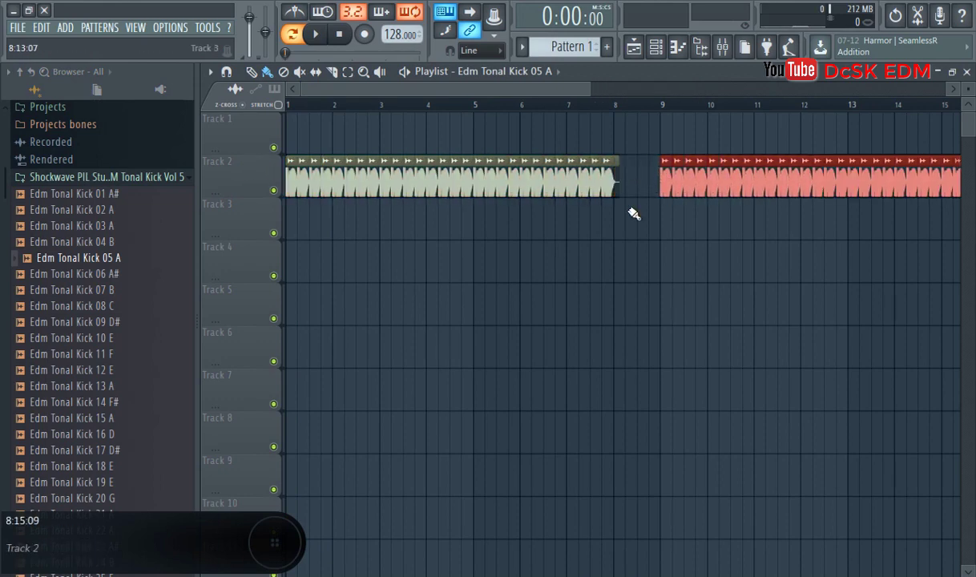
click(409, 193)
Step: Trim the kick clips in bars 1 through 7 to short hits and move all kick clips to Track 1
drag(651, 180, 201, 182)
scroll(628, 179, up, 6)
drag(623, 178, 542, 176)
scroll(453, 210, down, 10)
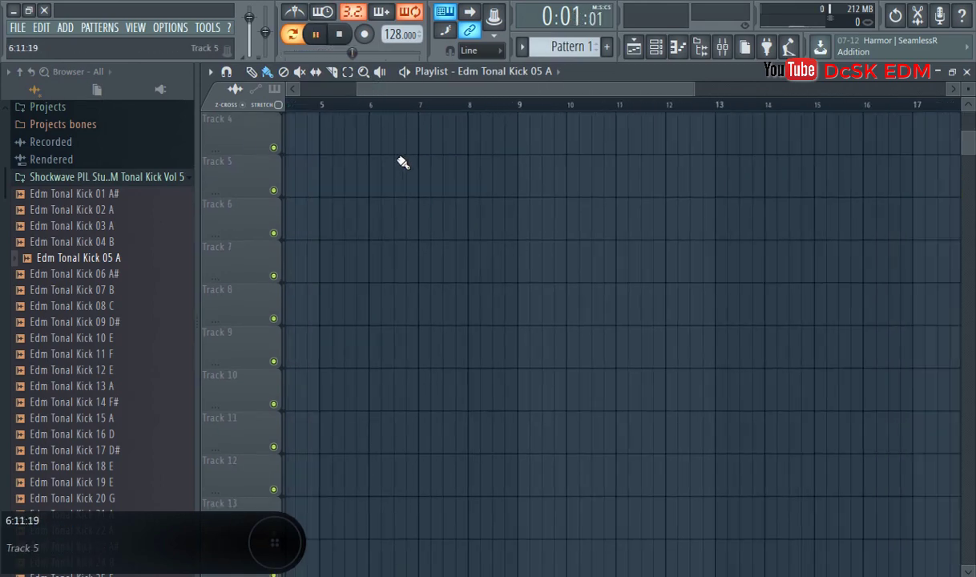
scroll(367, 148, up, 3)
key(space)
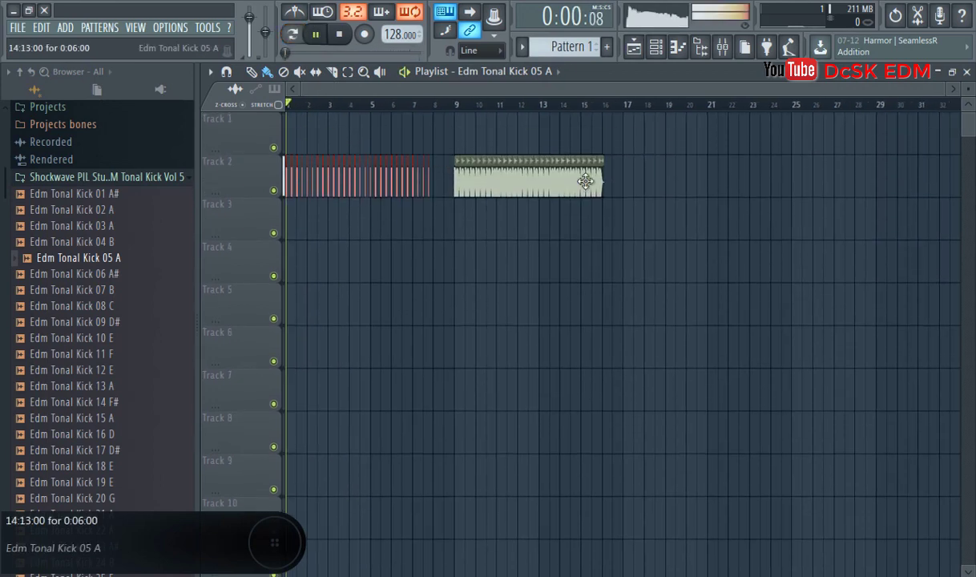
drag(633, 181, 272, 118)
click(345, 204)
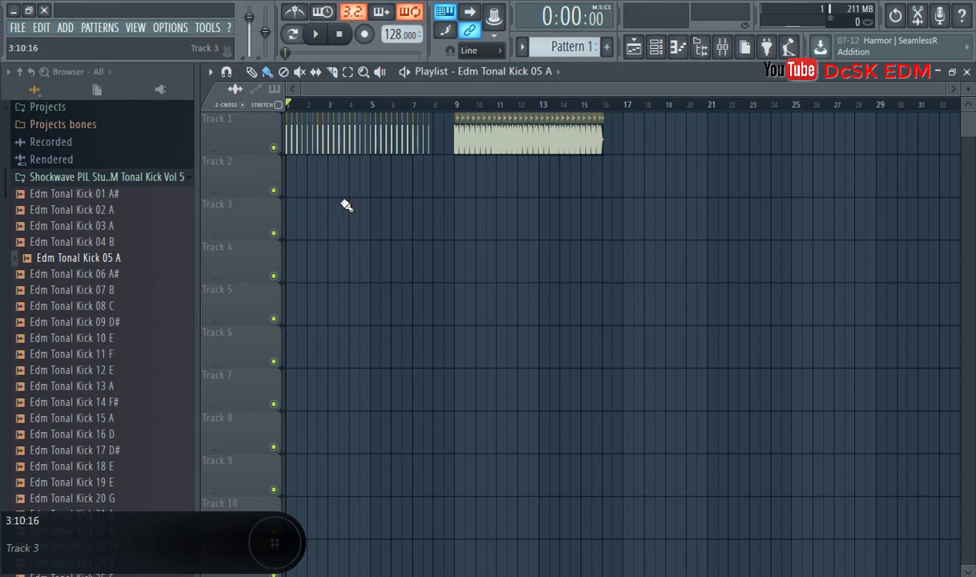
Step: Open the VEDM1 Claps folder of EDM Essentials Vol 1 in the Vengeance Sound Sample Packs
click(96, 178)
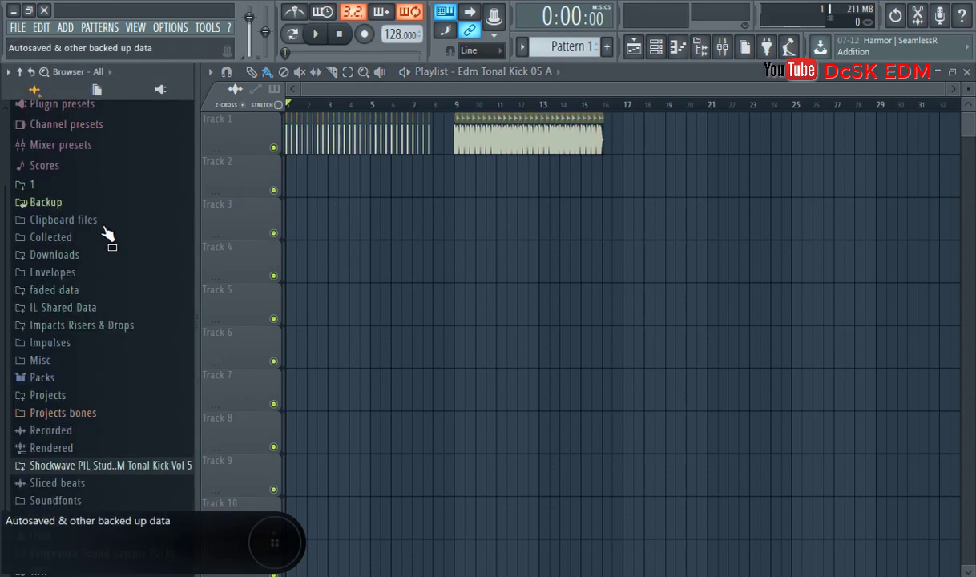
click(112, 555)
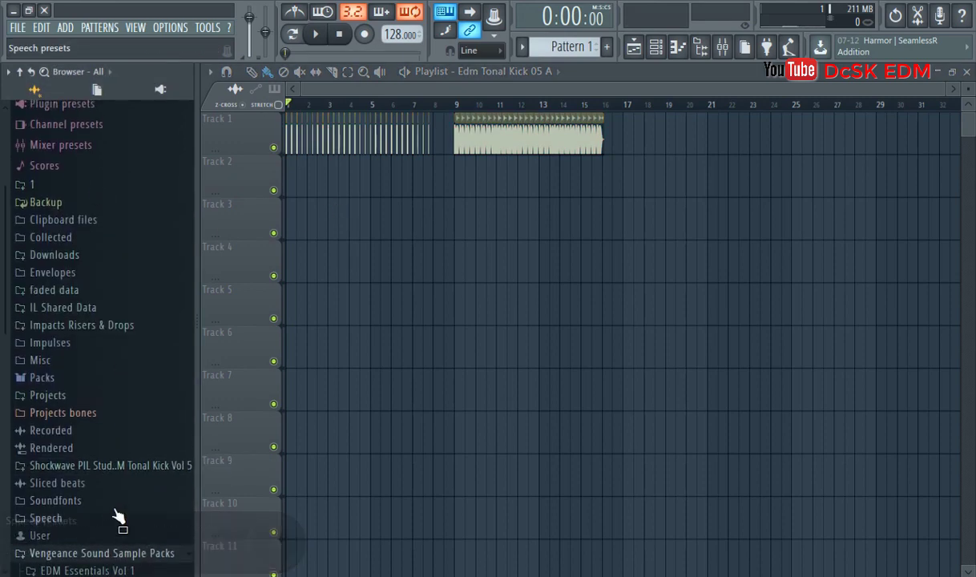
click(120, 343)
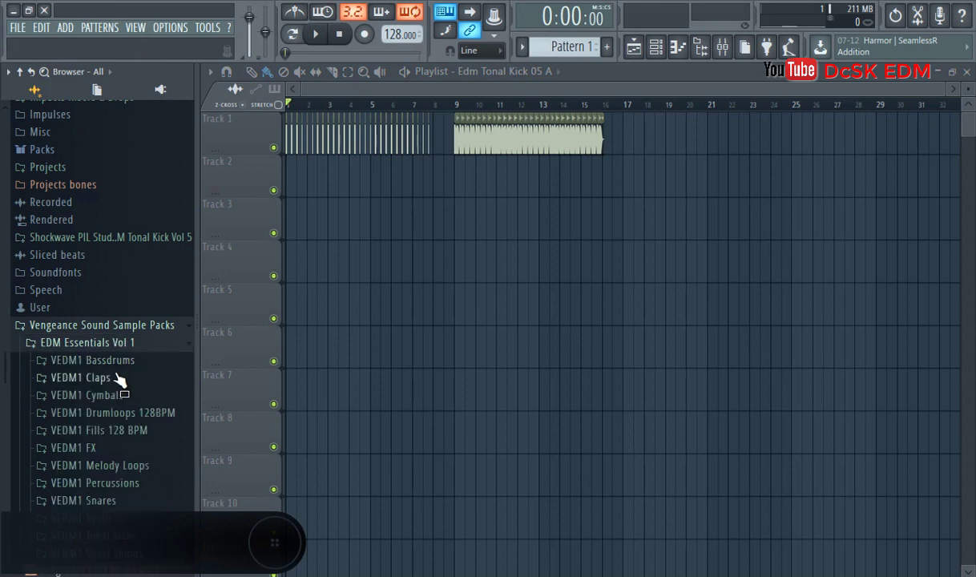
click(118, 378)
Step: Audition the clap samples one after another from VEDM Clap 007 to VEDM Clap 023
click(120, 283)
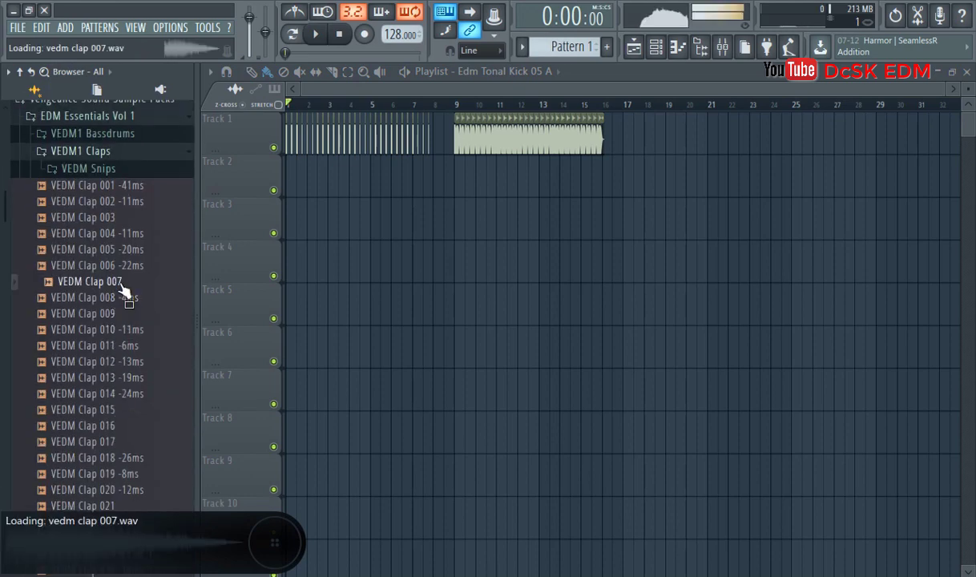
click(120, 299)
click(119, 311)
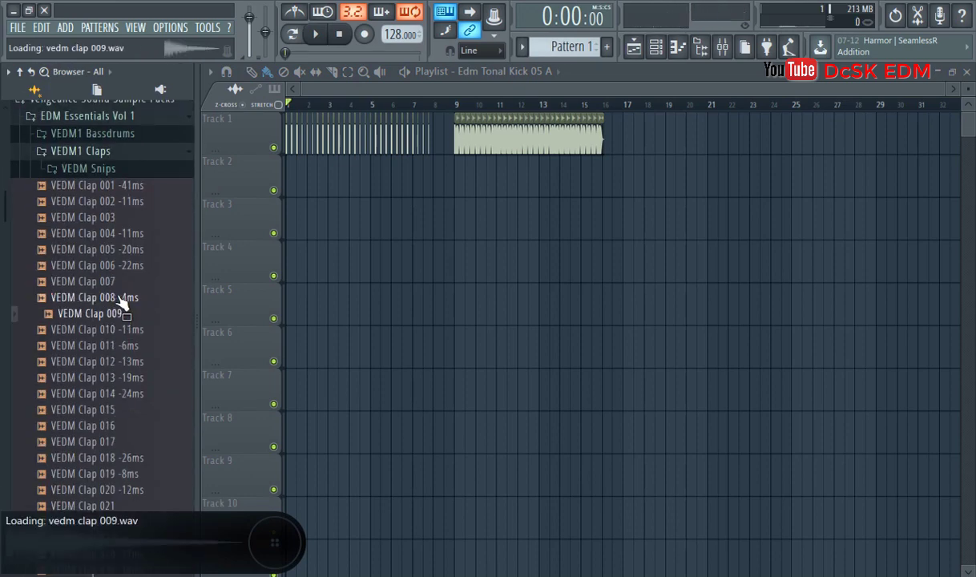
key(Down)
key(Down)
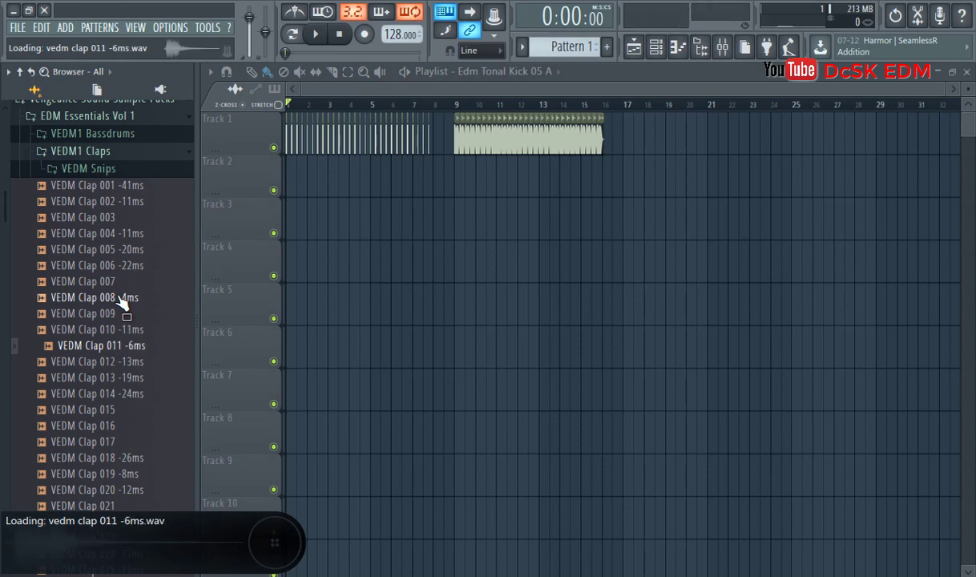
key(Down)
key(Down)
key(Down)
key(Down)
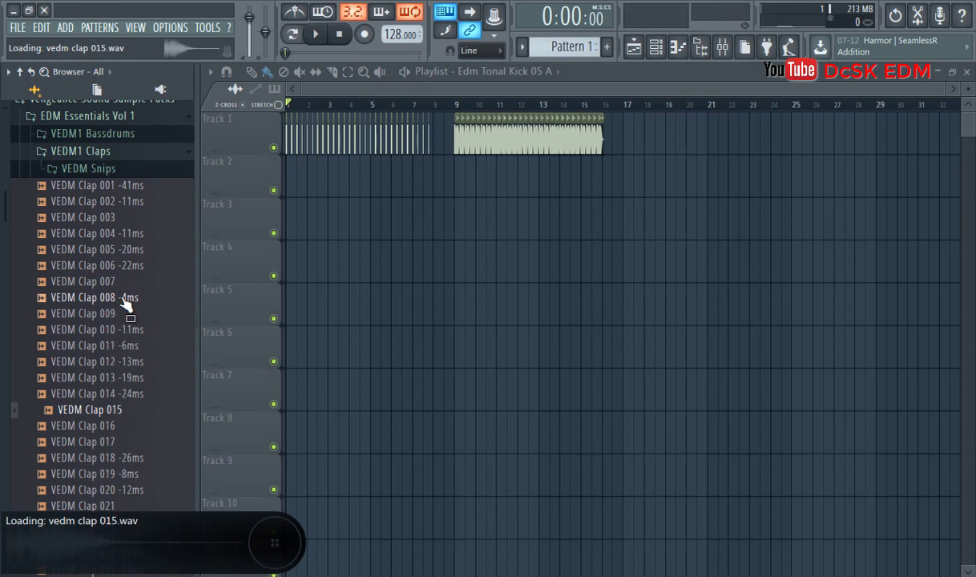
key(Down)
key(Down)
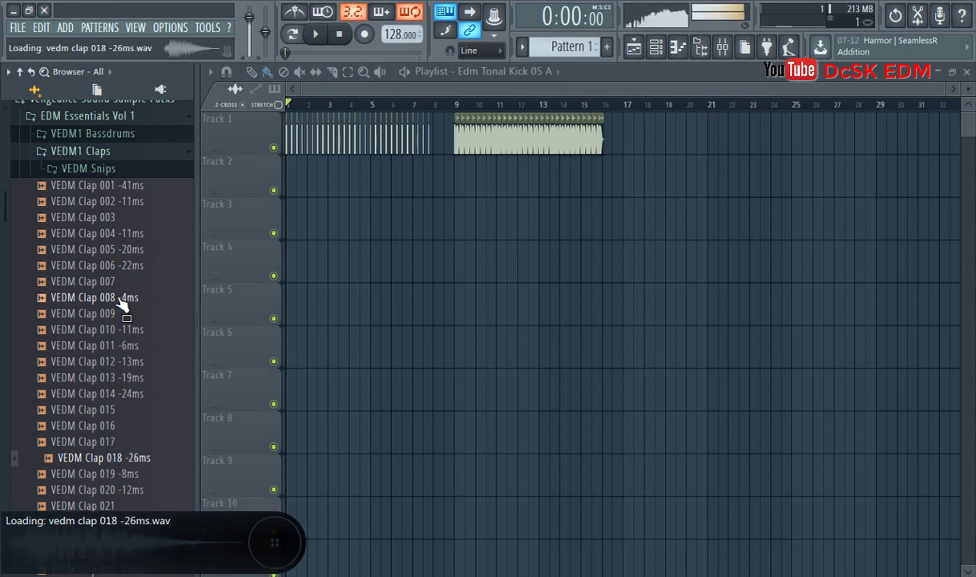
key(Down)
key(Down)
key(Down)
key(Down)
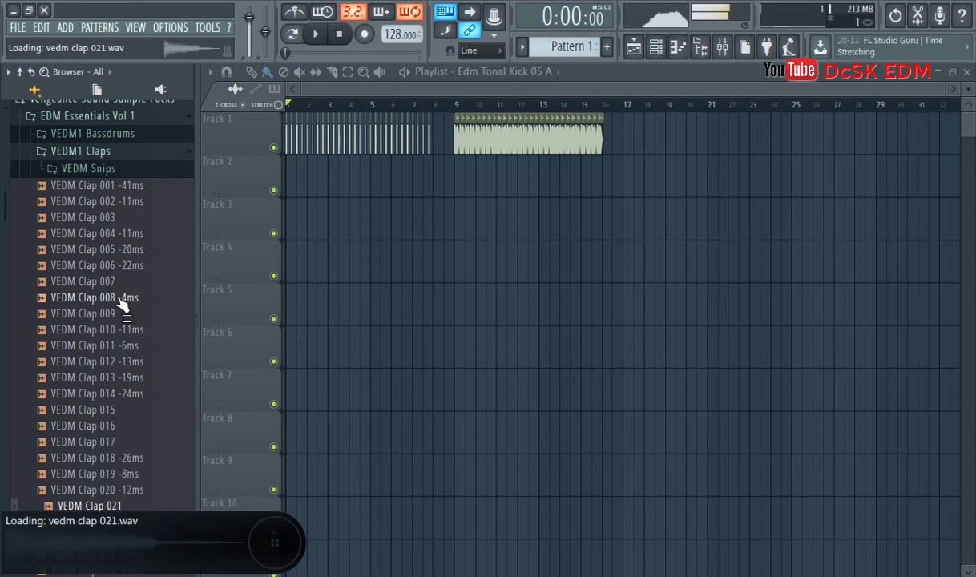
key(Down)
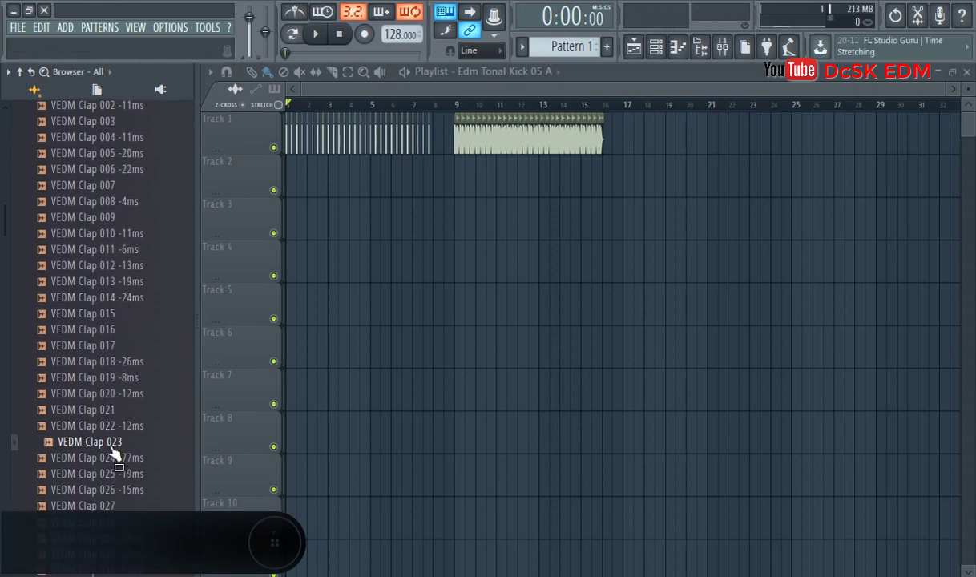
Step: Place VEDM Clap 023 on Track 2 on every beat of bars 5 through 7 and play the result
drag(112, 447, 383, 178)
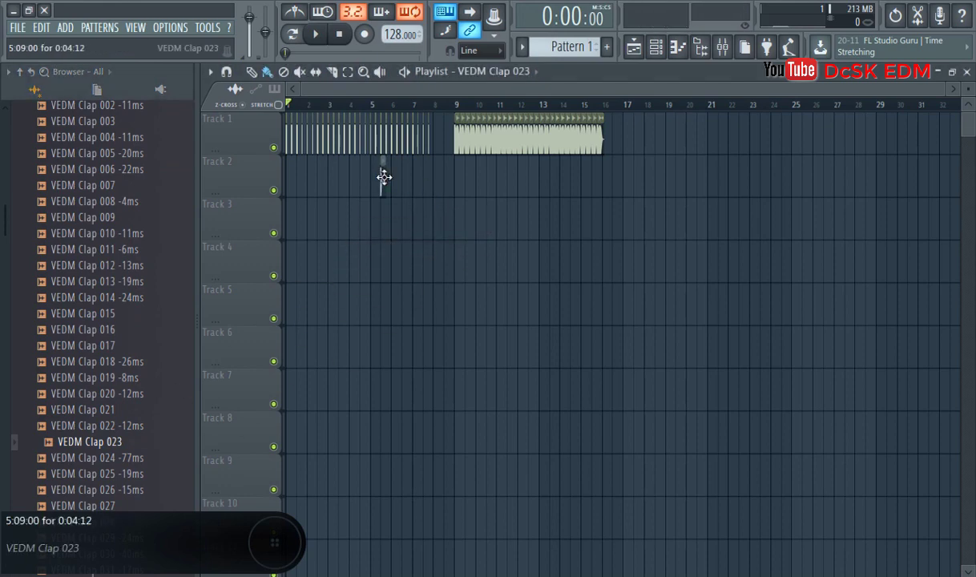
scroll(380, 184, up, 3)
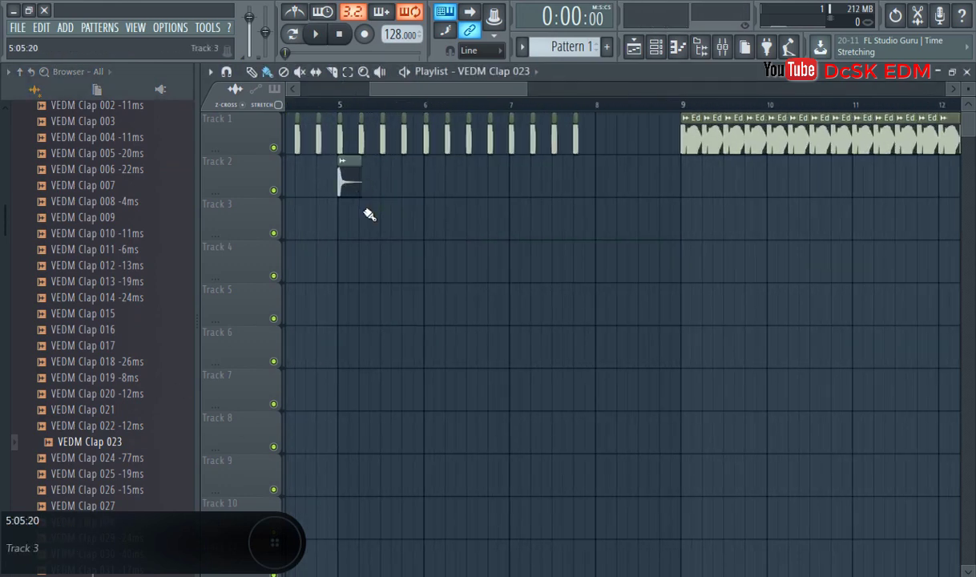
click(369, 215)
click(386, 178)
click(426, 224)
drag(439, 236, 526, 187)
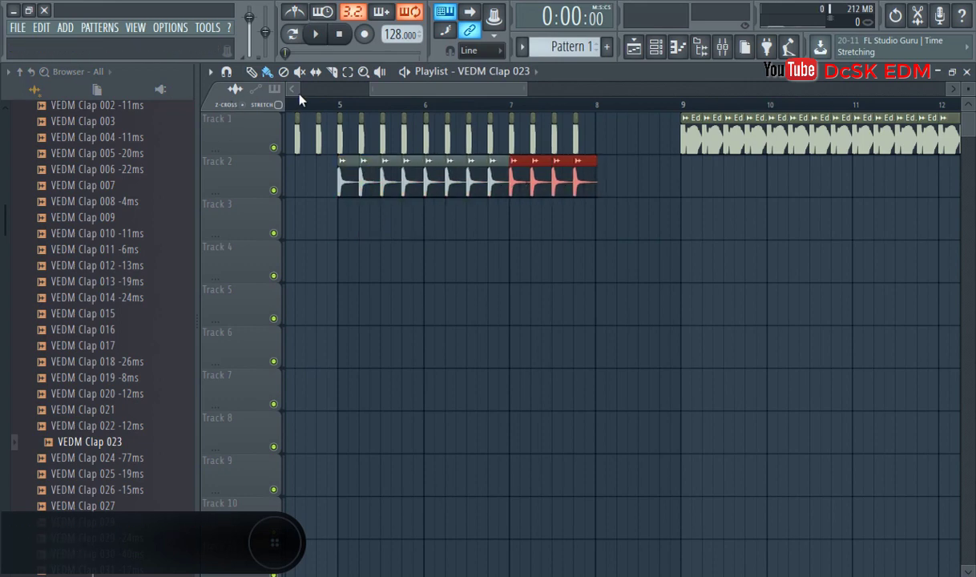
key(space)
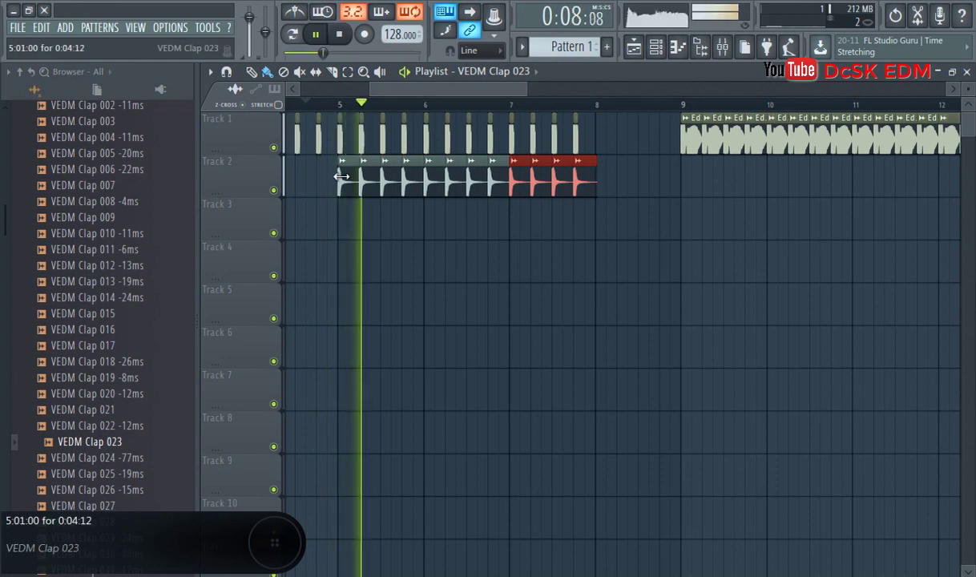
Step: Route the VEDM Clap 023 channel to mixer Insert 2 and lower that track's volume to about 70% (-7.1 dB)
double_click(342, 179)
key(F9)
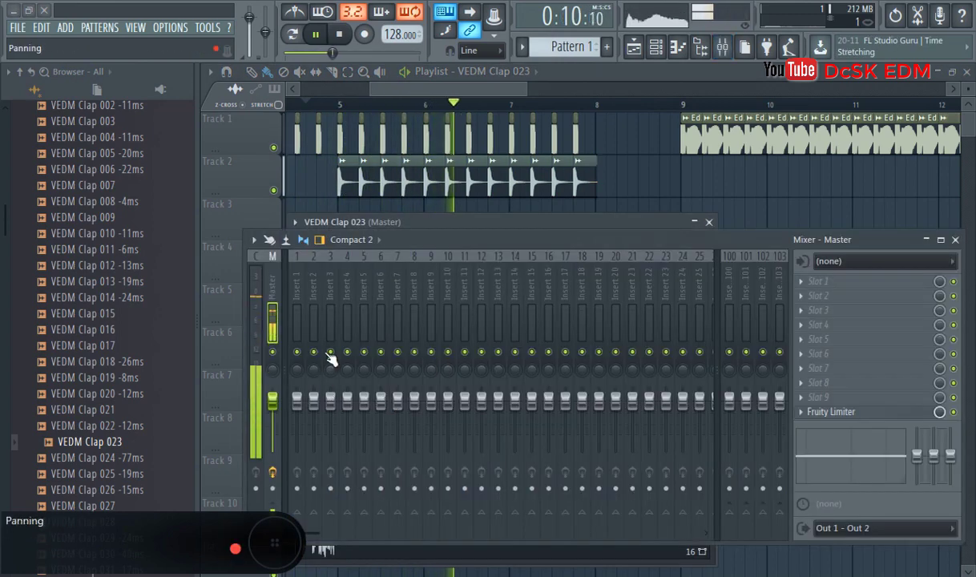
key(space)
right_click(314, 304)
mouse_move(375, 356)
click(561, 357)
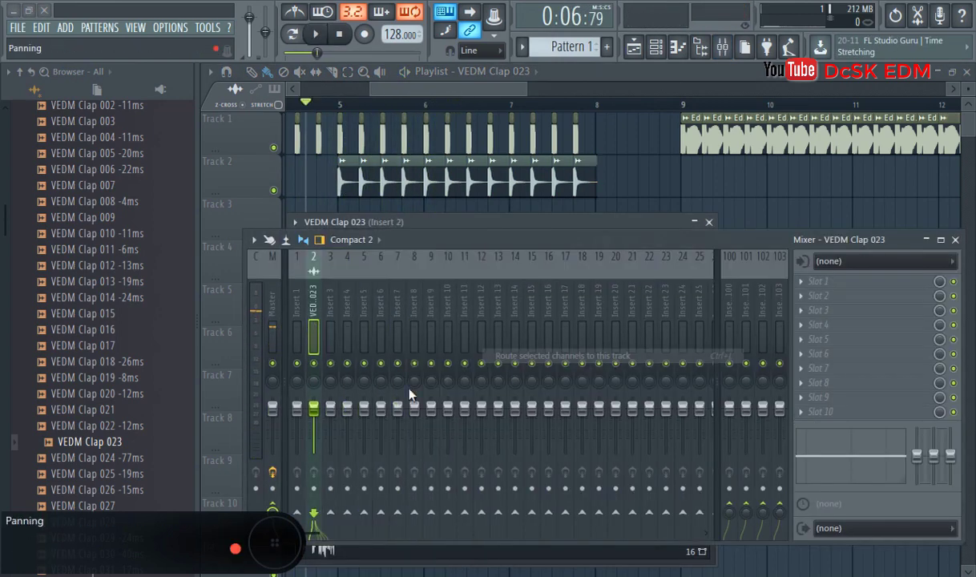
key(space)
drag(314, 417, 313, 421)
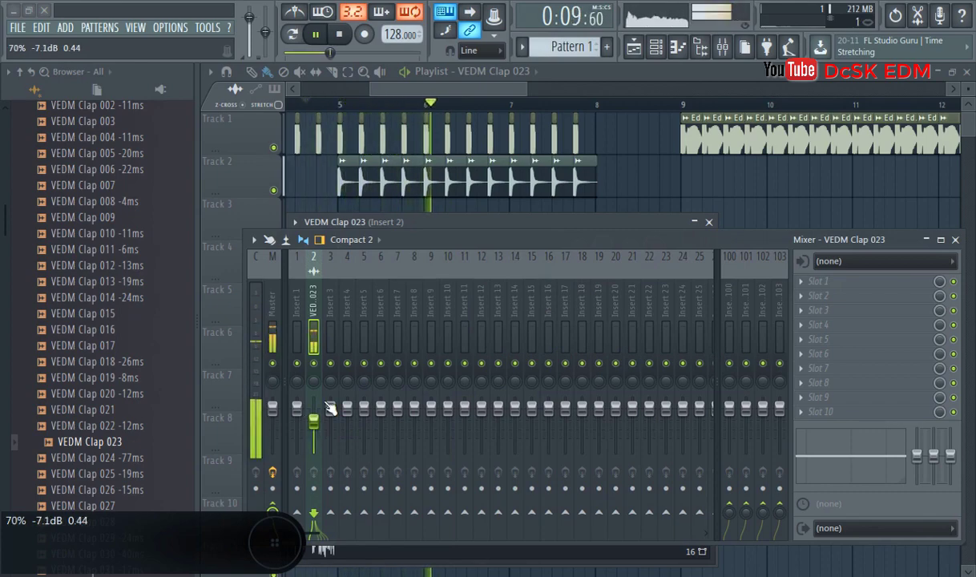
Step: Load ValhallaRoom in the first effect slot of the clap's mixer track and set its mix to about 21.2%
click(826, 282)
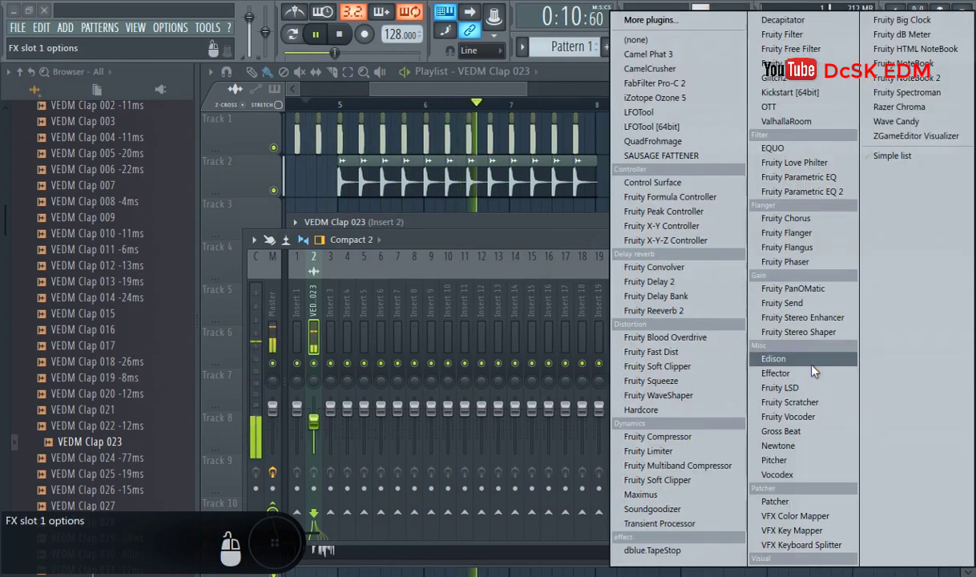
click(779, 121)
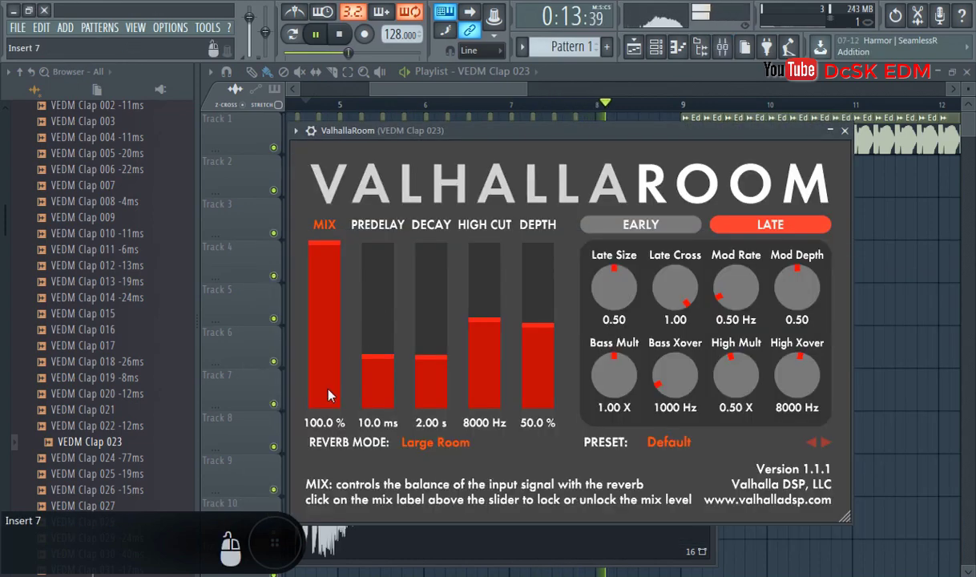
mouse_move(328, 394)
mouse_down()
mouse_move(322, 363)
mouse_move(325, 374)
mouse_up()
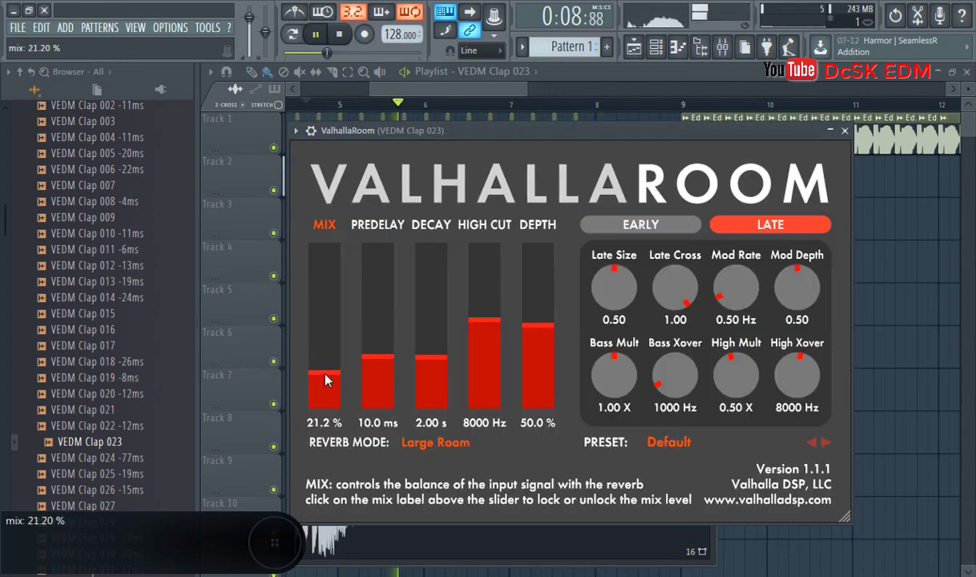
click(843, 132)
click(708, 223)
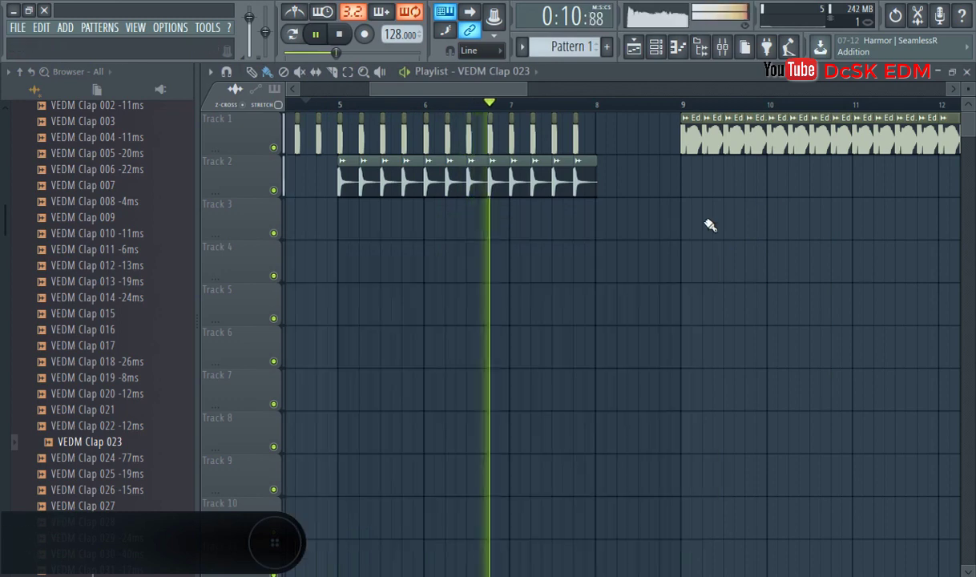
Step: Copy the three-bar clap section to bar 9 on Track 2 and repeat it from bar 12 up to bar 15
mouse_move(737, 172)
mouse_down()
mouse_move(299, 190)
mouse_move(740, 185)
mouse_up()
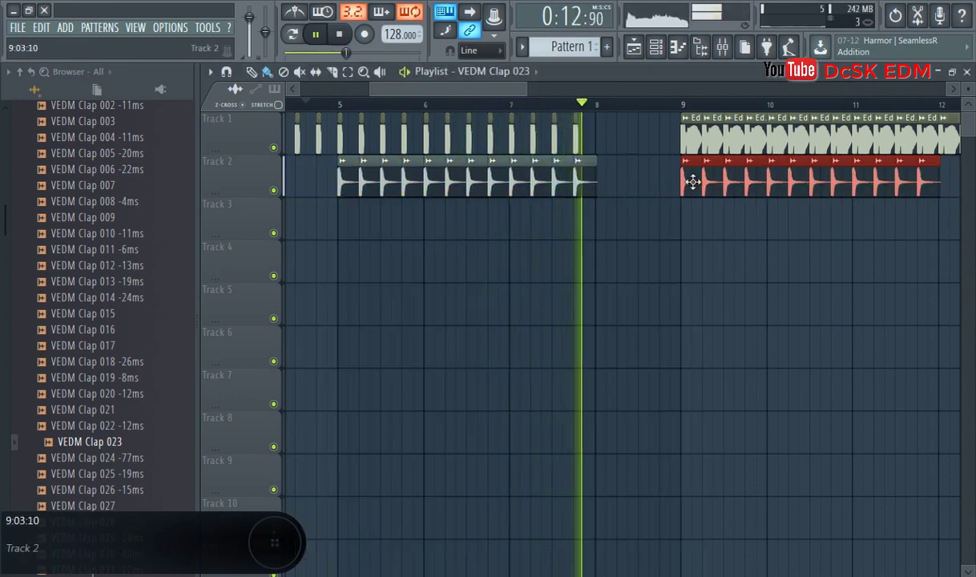
drag(490, 94, 562, 96)
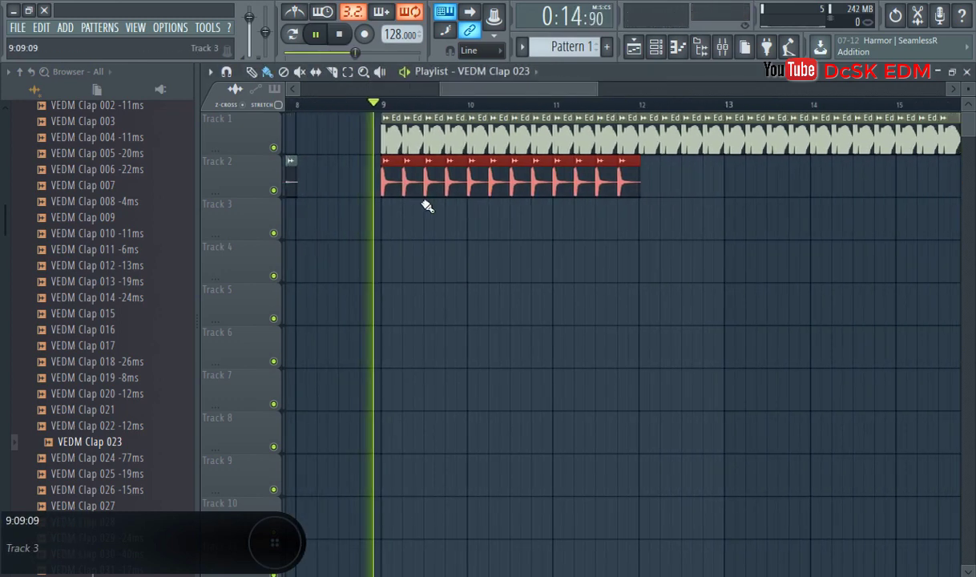
drag(388, 184, 643, 184)
scroll(749, 230, down, 2)
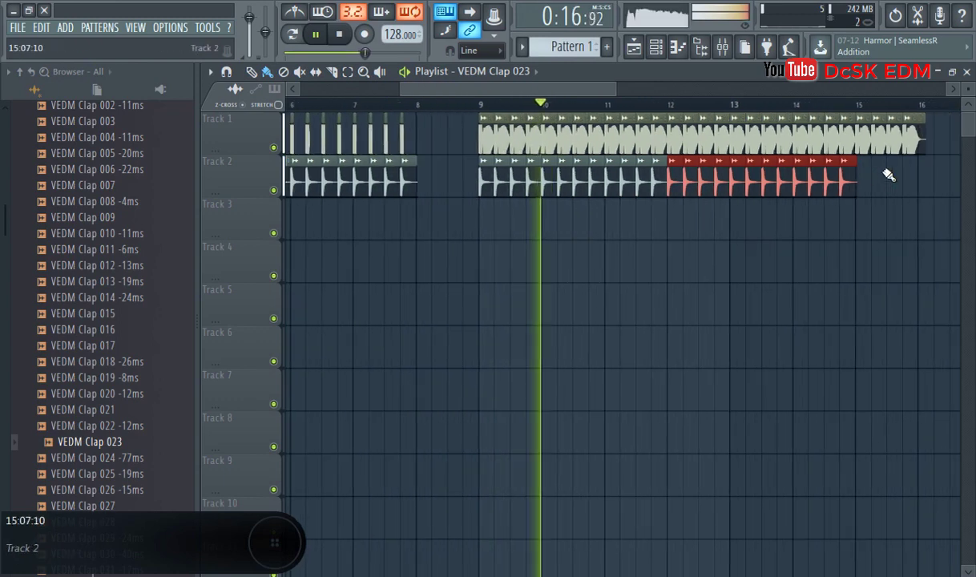
drag(886, 174, 470, 176)
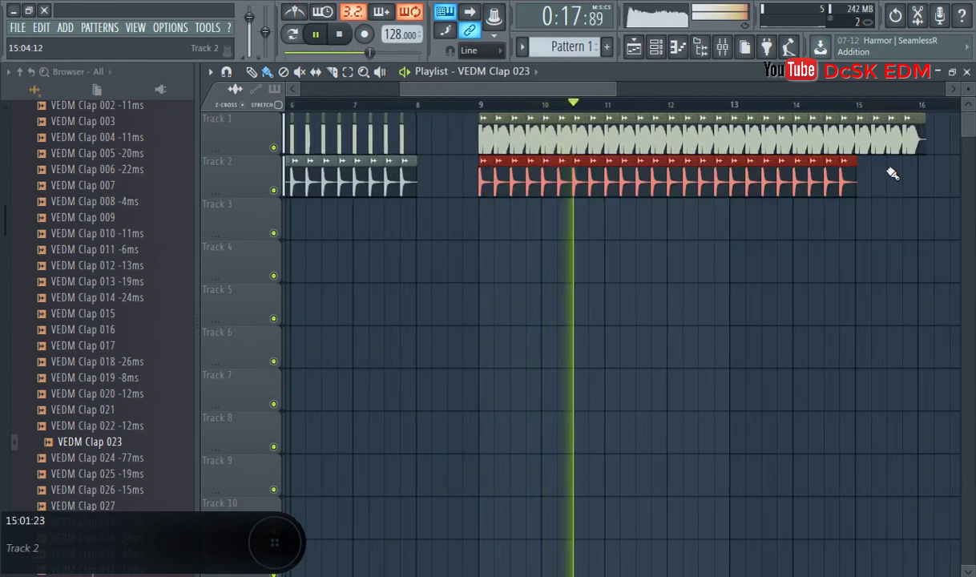
Step: Add VEDM Clap 023 on all four beats of bar 15 on Track 2 and stop playback
click(863, 213)
click(866, 216)
click(878, 182)
click(895, 218)
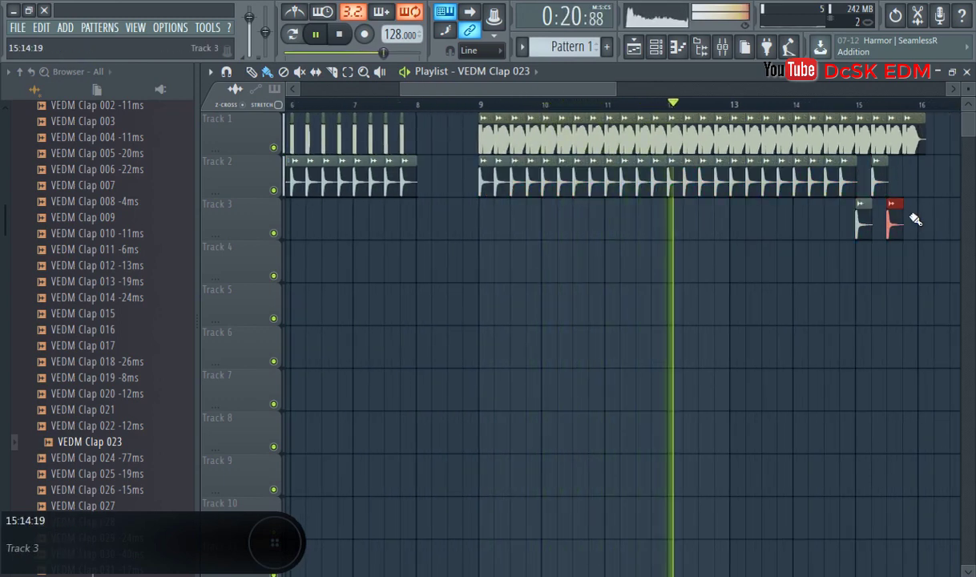
click(910, 183)
drag(925, 213, 854, 181)
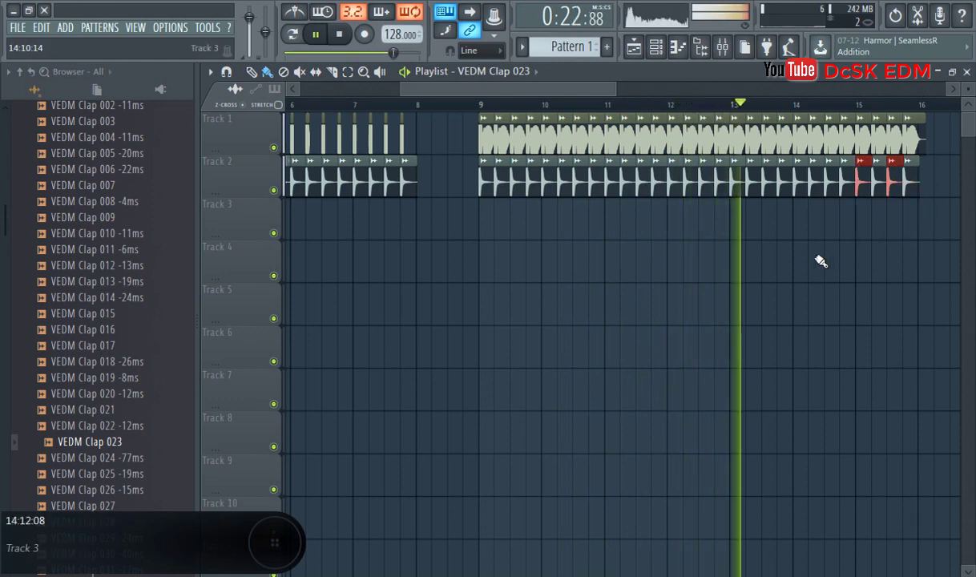
scroll(453, 305, down, 2)
scroll(371, 214, down, 2)
key(space)
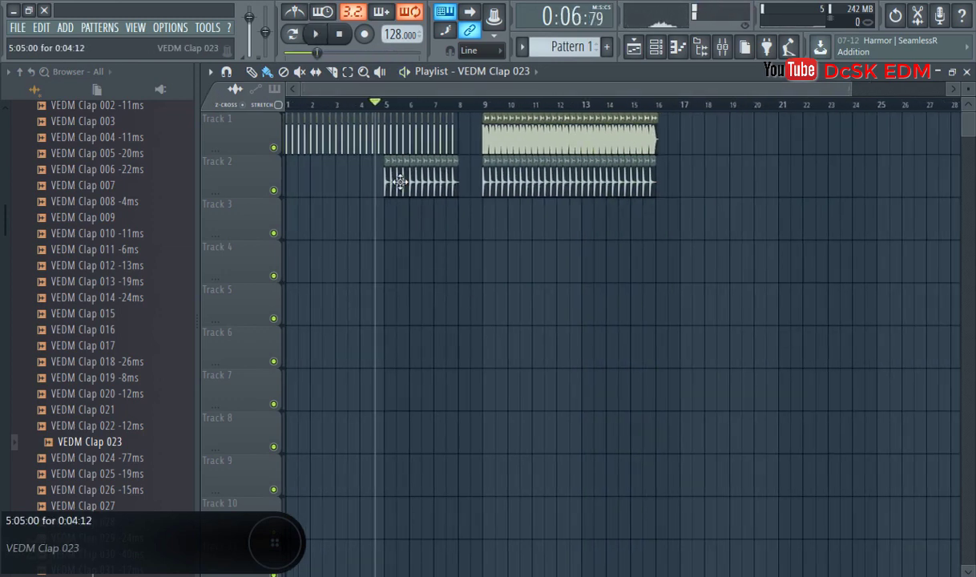
Step: Close the VEDM1 Claps folder in the browser and open the VEDM Toms folder inside VEDM1 Percussions
scroll(124, 211, up, 6)
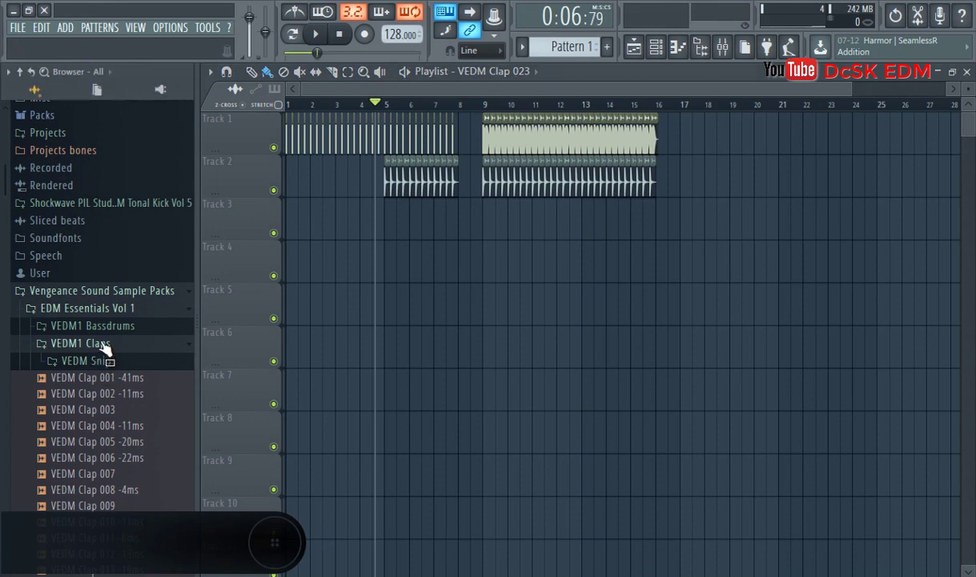
click(103, 343)
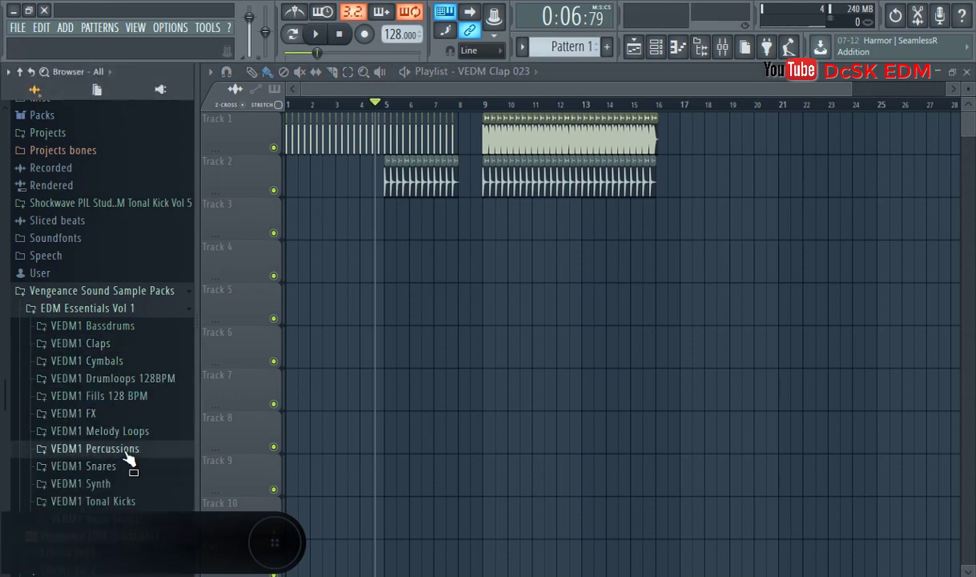
click(114, 502)
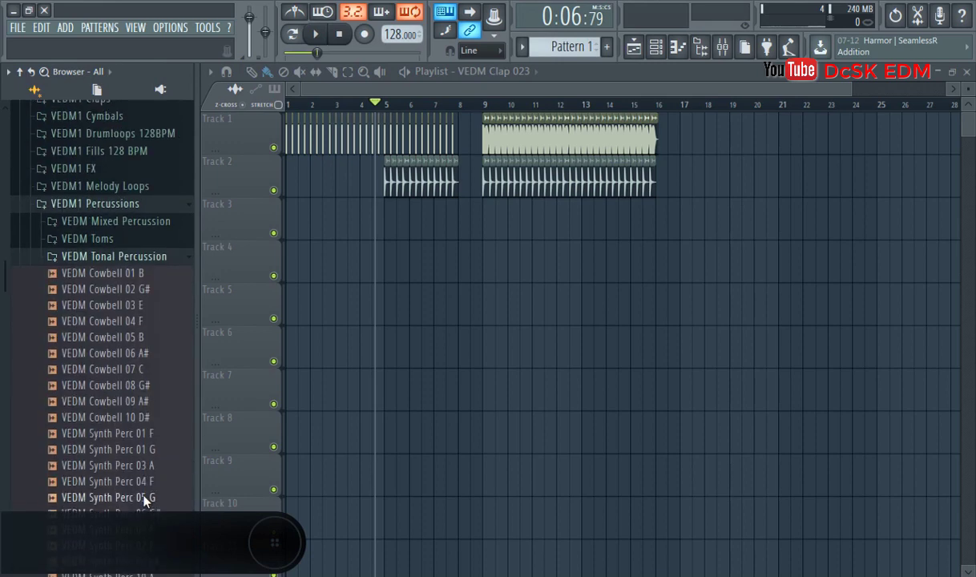
click(114, 240)
Step: Audition the tom samples from VEDM Tom 001 F# to VEDM Tom 008 B
click(129, 258)
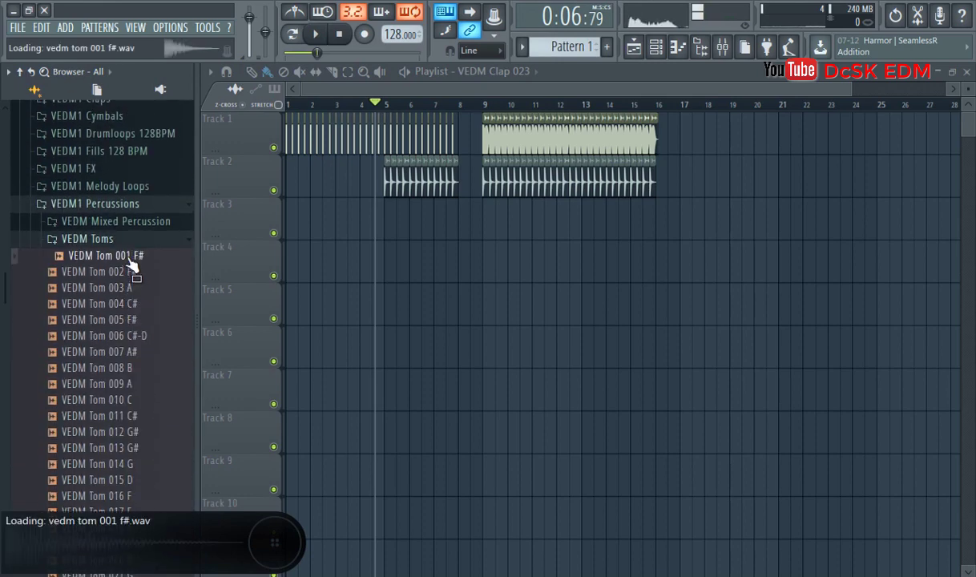
key(Down)
key(Down)
key(Down)
key(Up)
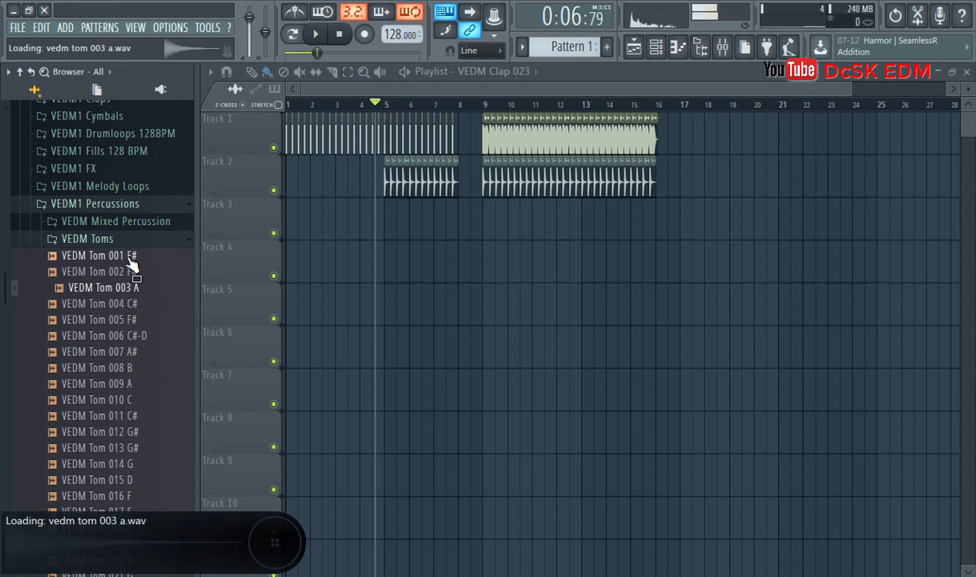
key(Down)
key(Down)
key(Down)
key(Down)
key(Down)
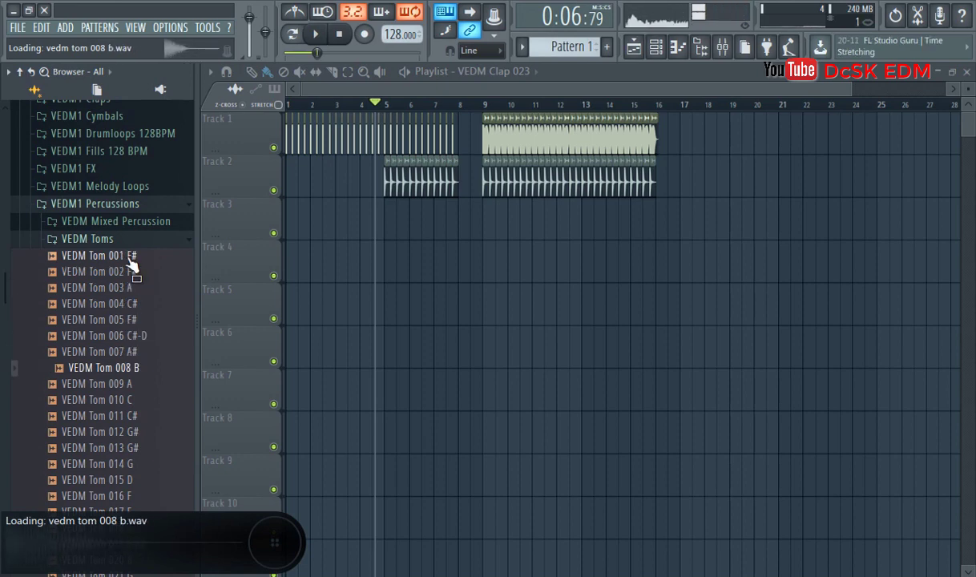
Step: Place four VEDM Tom 008 B hits in bar 9 on Track 3, at steps 4, 7, 11 and 15
drag(138, 376, 488, 222)
scroll(513, 220, up, 5)
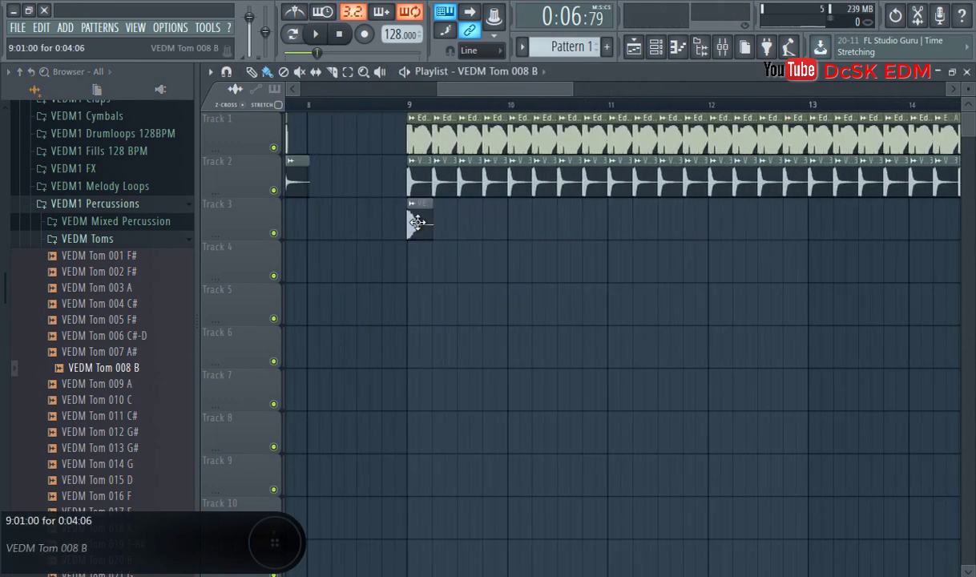
scroll(435, 219, up, 3)
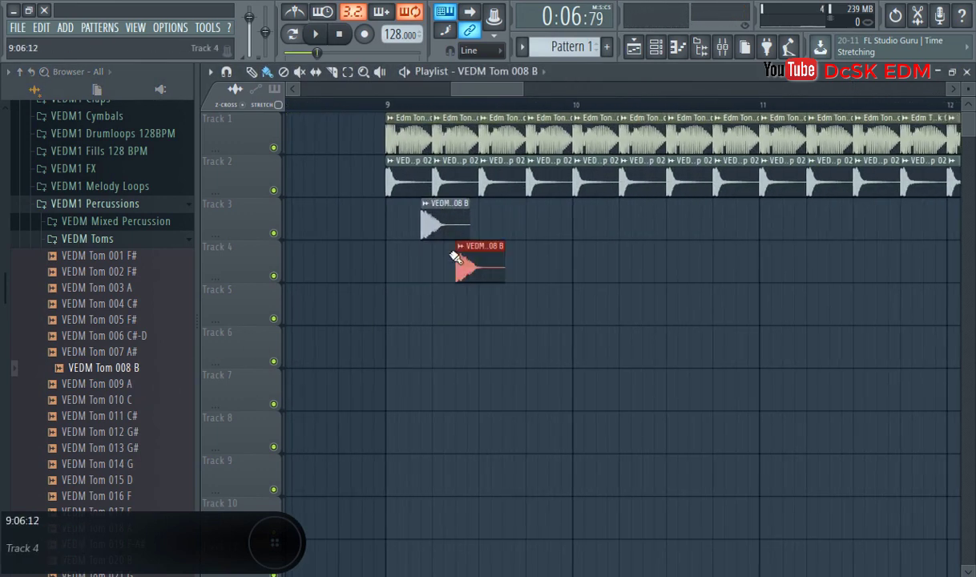
click(500, 222)
drag(500, 222, 511, 222)
click(551, 265)
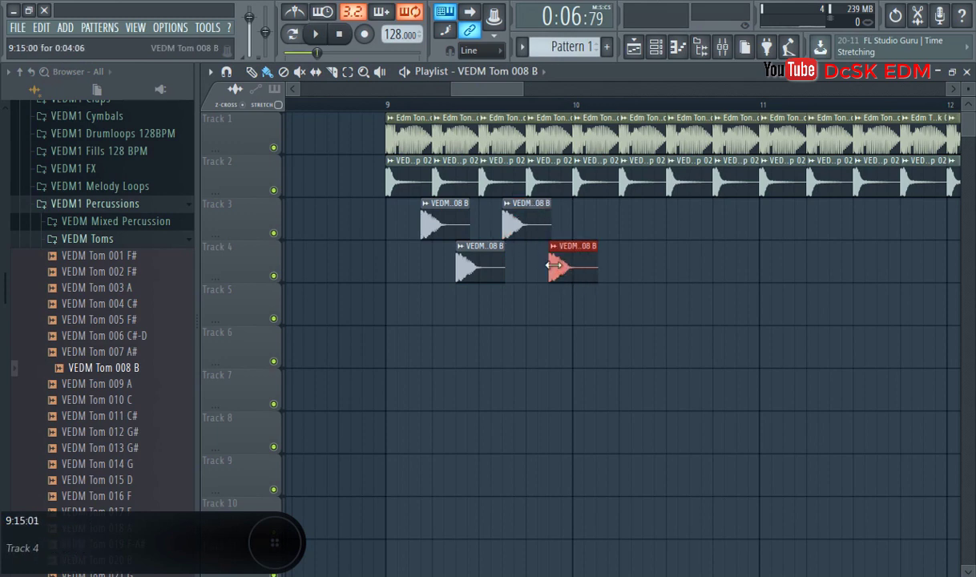
drag(467, 257, 467, 214)
Step: Copy the four-hit tom pattern to bars 10 and 11 on Track 3 and play from bar 9
mouse_move(658, 230)
mouse_down()
mouse_move(646, 241)
mouse_move(442, 241)
mouse_move(652, 228)
mouse_move(618, 228)
mouse_up()
mouse_move(836, 232)
mouse_down()
mouse_move(407, 230)
mouse_move(841, 223)
mouse_move(806, 220)
mouse_up()
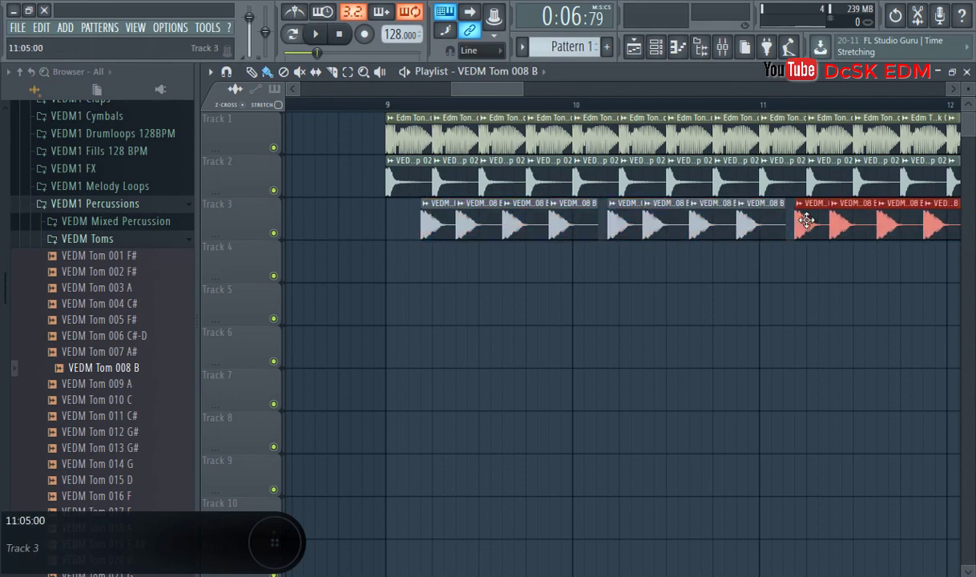
click(387, 106)
key(space)
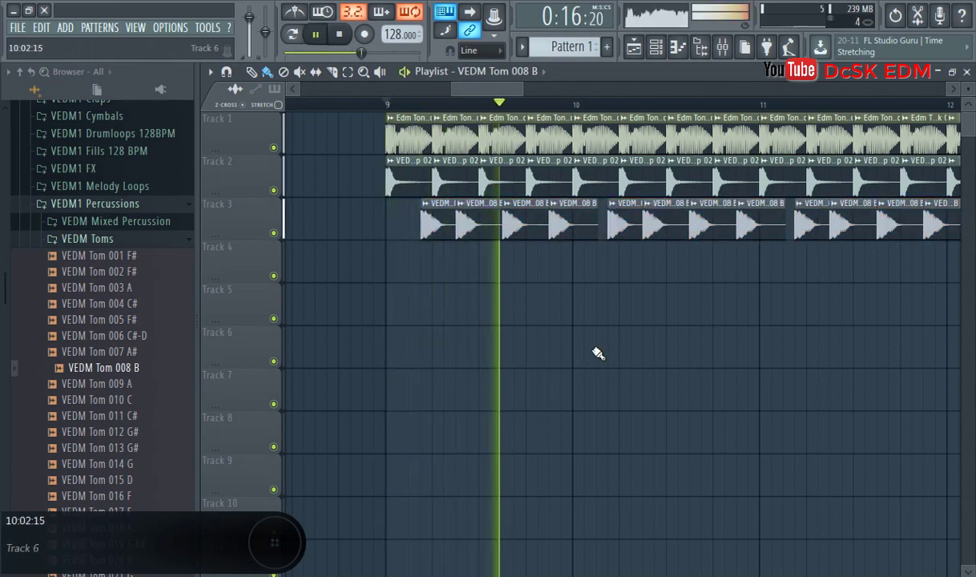
Step: Repeat the tom pattern on Track 3 from bar 12 through bar 15 and stop playback
scroll(885, 237, down, 1)
drag(889, 235, 957, 224)
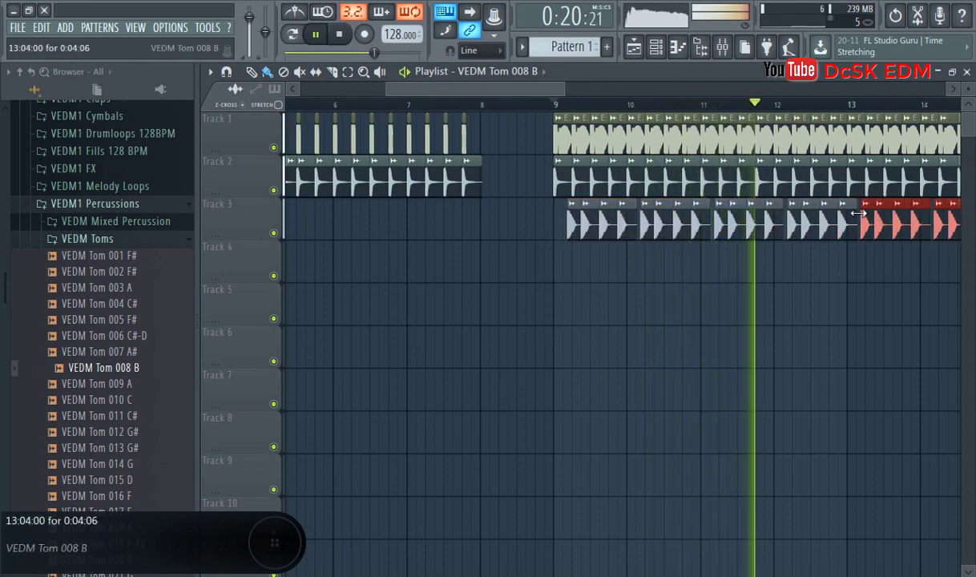
drag(527, 88, 505, 91)
key(space)
right_click(757, 225)
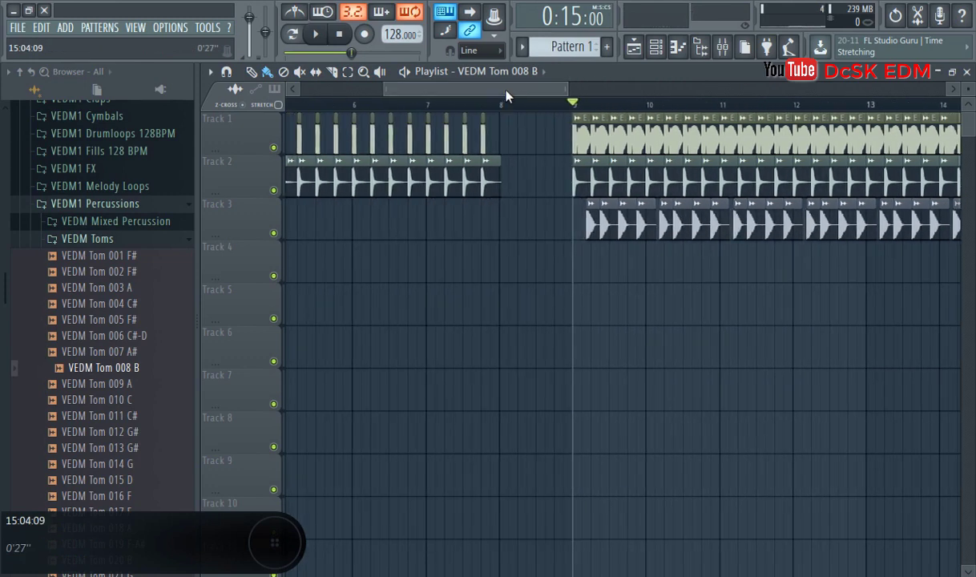
Step: Switch from the percussion samples to the VEDM Downlifter folder in VEDM1 FX and audition VEDM Downlifter 01
click(120, 209)
click(112, 224)
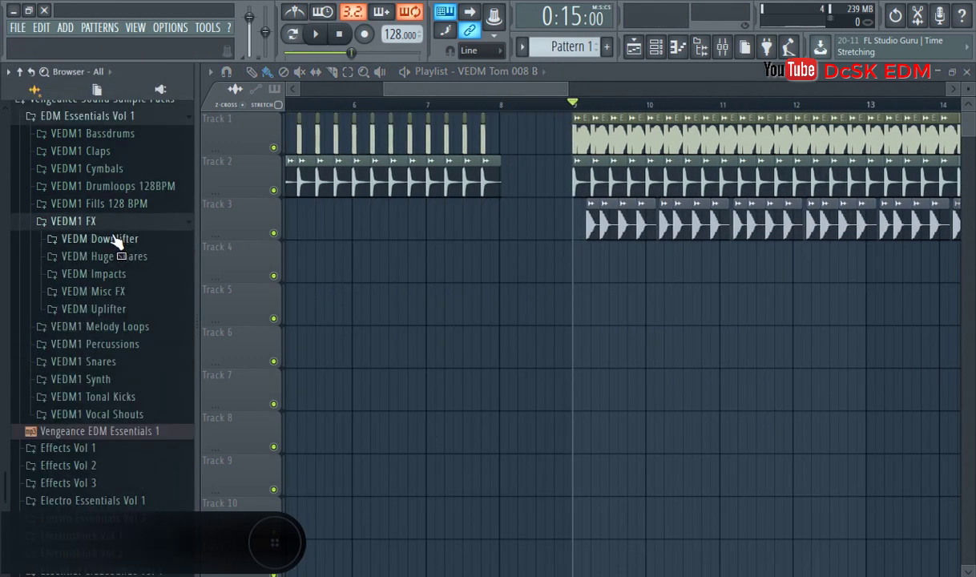
click(125, 239)
click(144, 170)
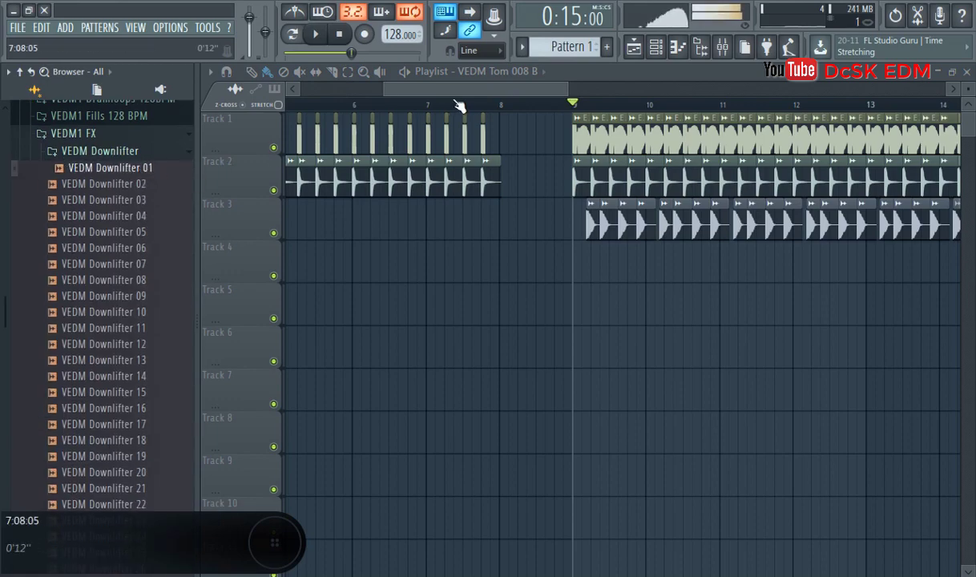
Step: Place VEDM Downlifter 01 at bar 1 on Track 6, lower its channel volume to about 29% (-20.2 dB), and play from the start
scroll(456, 106, left, 4)
drag(104, 170, 335, 360)
double_click(327, 345)
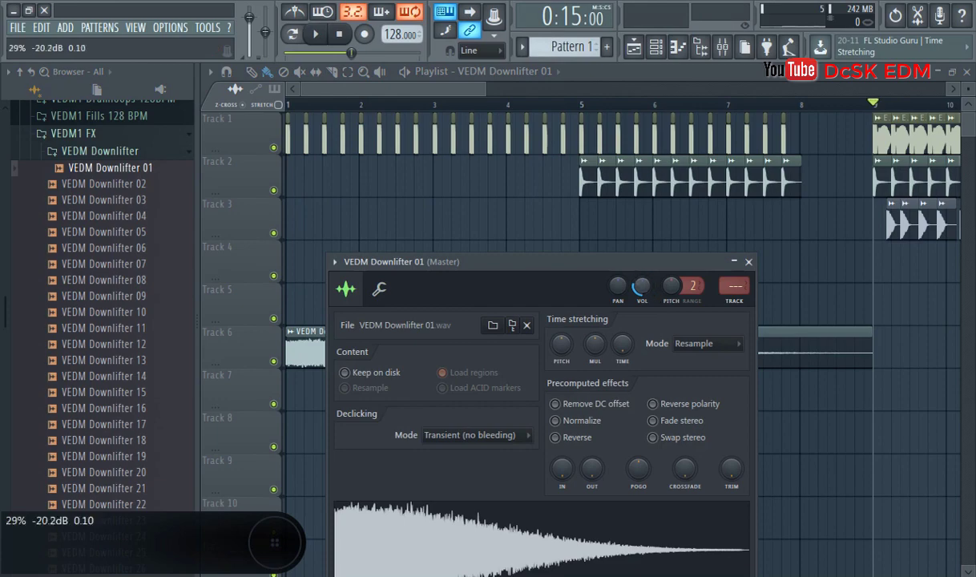
click(288, 104)
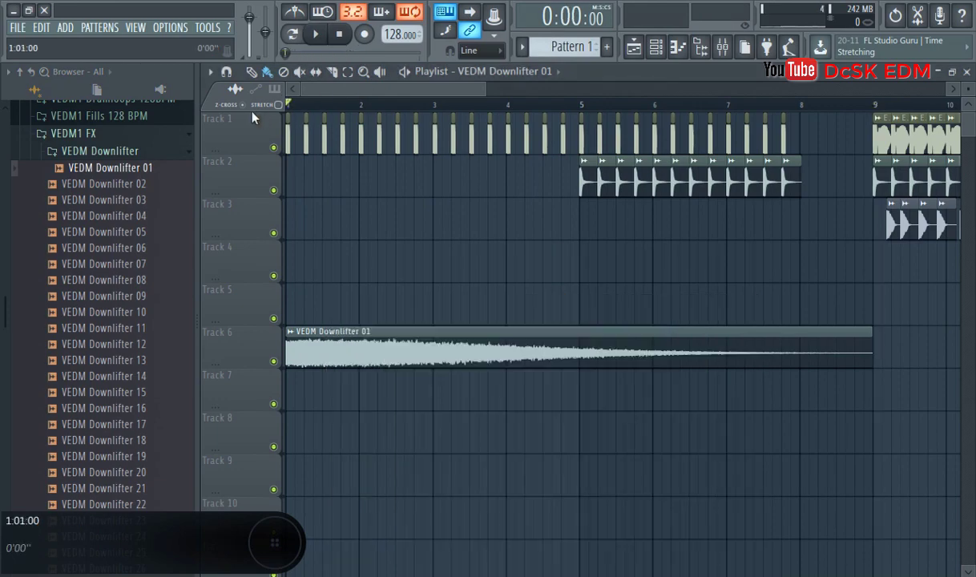
key(space)
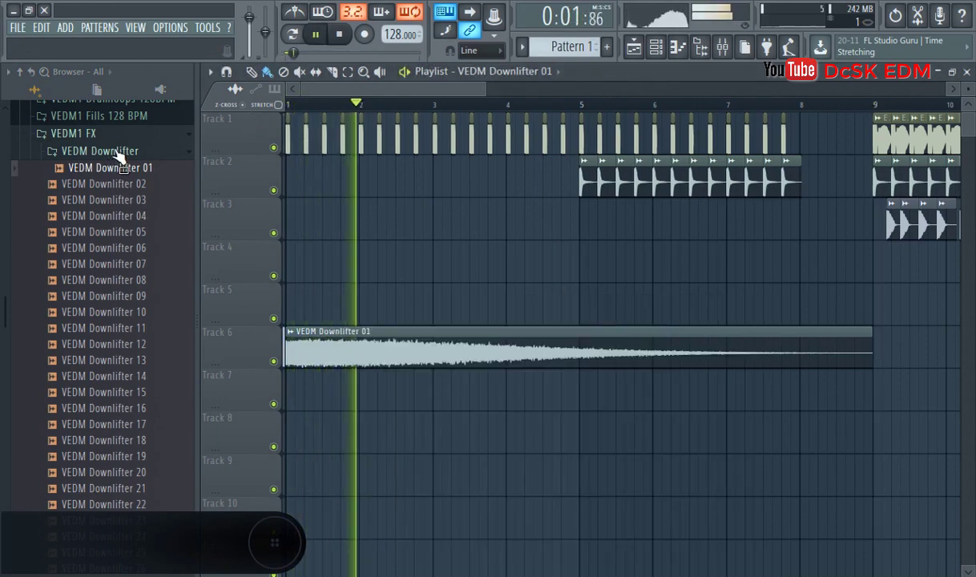
Step: Stop playback, open the VEDM Impacts folder and audition the samples from VEDM Impact 01 to VEDM Impact 12
click(101, 152)
click(133, 189)
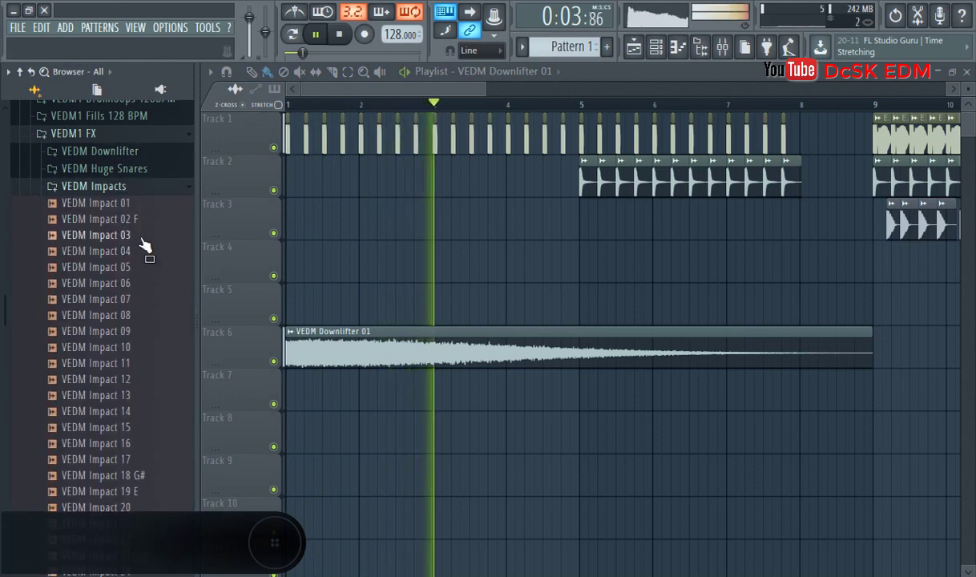
key(space)
click(138, 205)
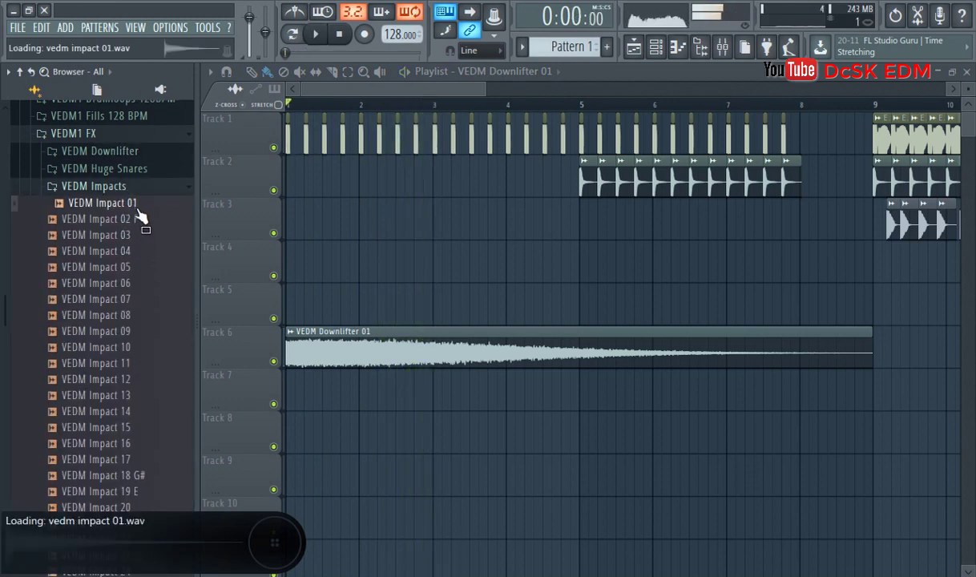
key(Down)
key(Down)
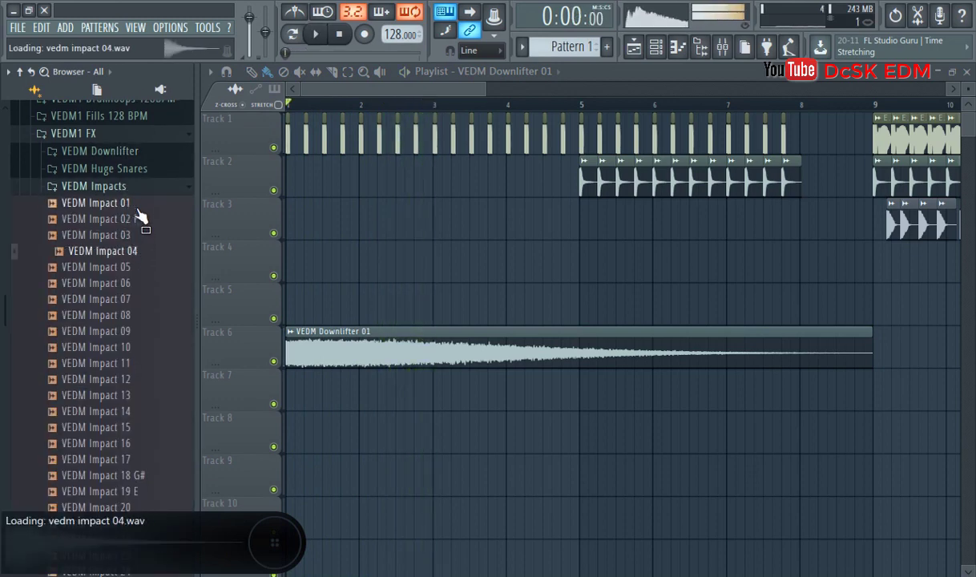
key(Down)
key(Down)
key(Down)
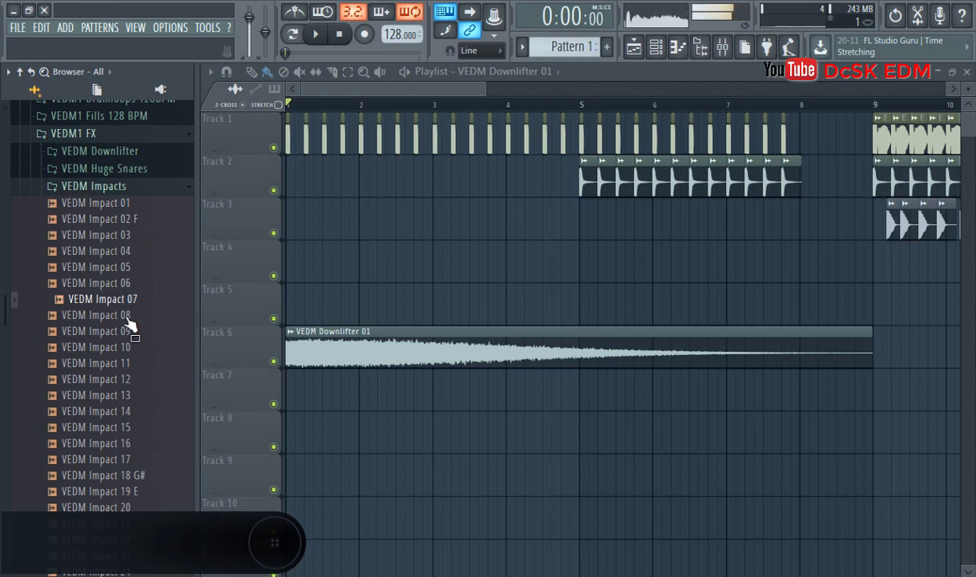
key(Down)
key(Down)
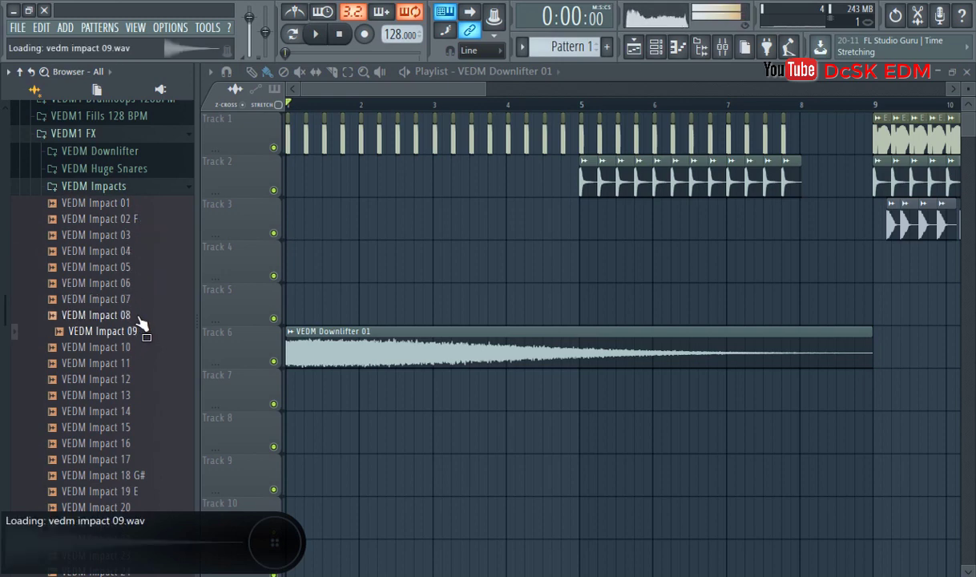
key(Down)
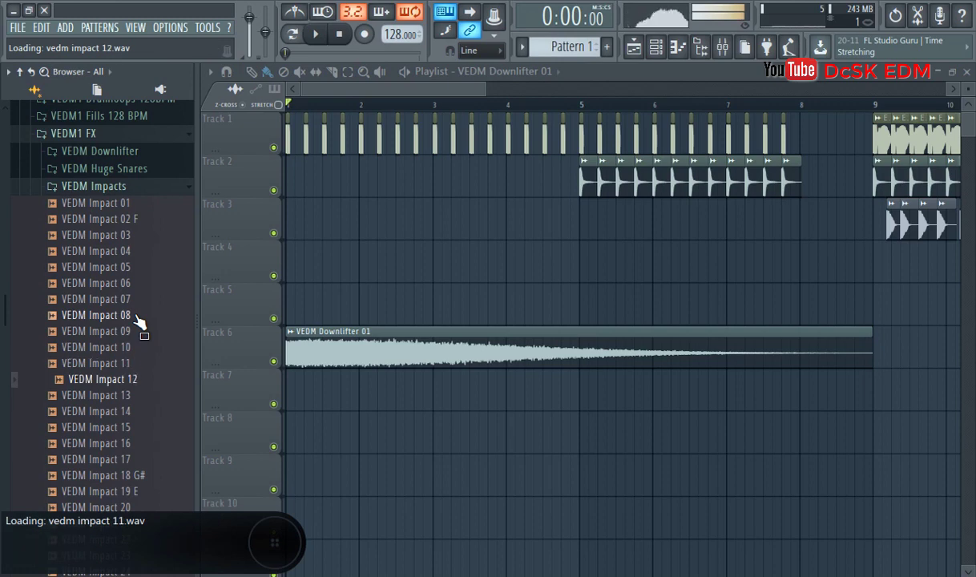
Step: Place VEDM Impact 11 at bar 1 on Track 7 and set its channel volume to about 39% (-16.3 dB) while checking playback
drag(137, 373, 233, 396)
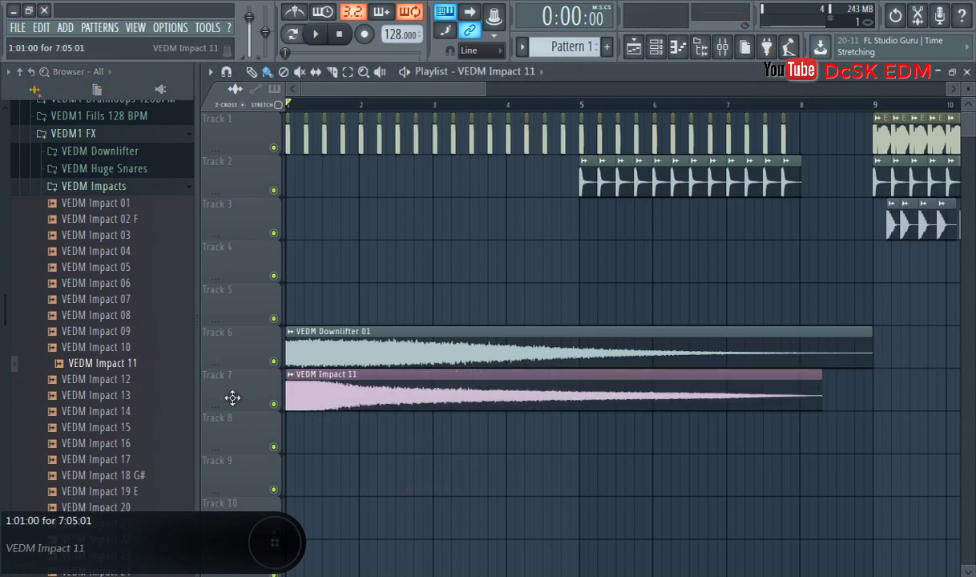
key(space)
double_click(374, 393)
key(space)
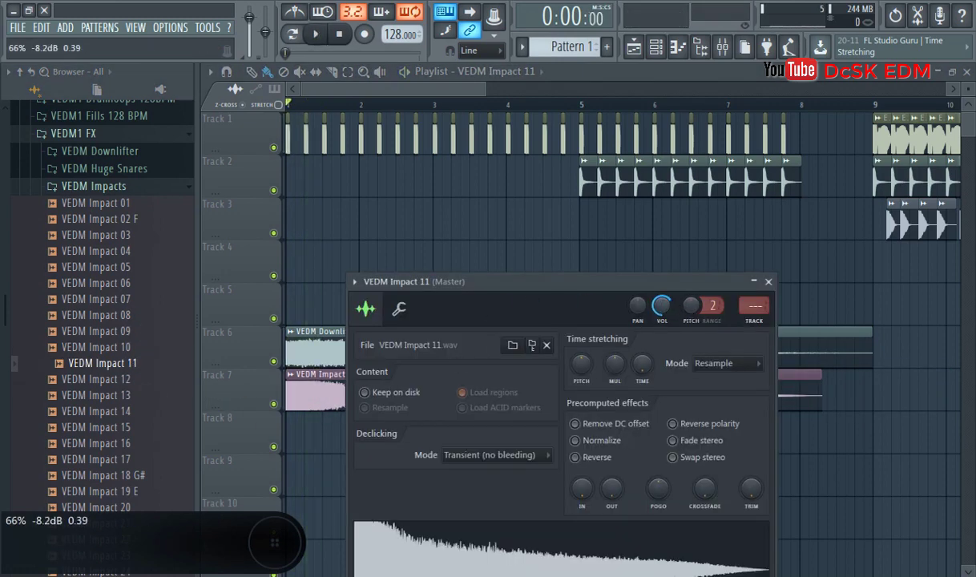
key(space)
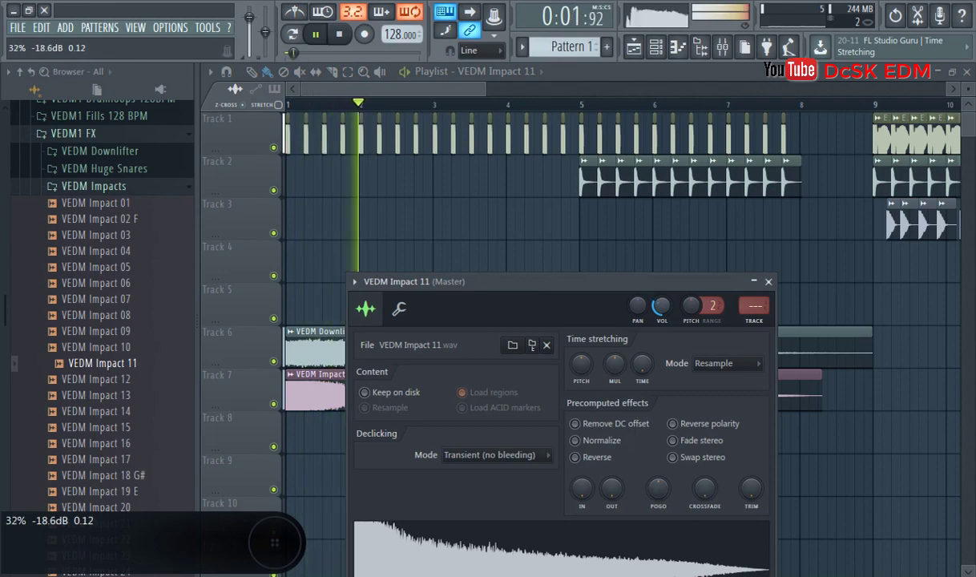
drag(661, 306, 662, 295)
key(space)
key(space)
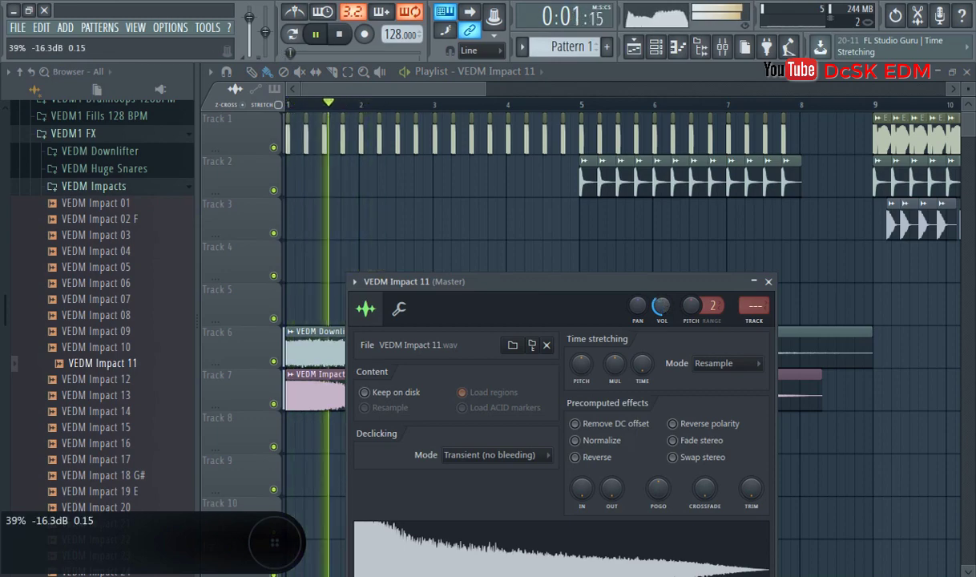
click(767, 282)
Step: Add a second VEDM Impact 11 clip at bar 9 on Track 7
scroll(440, 253, down, 2)
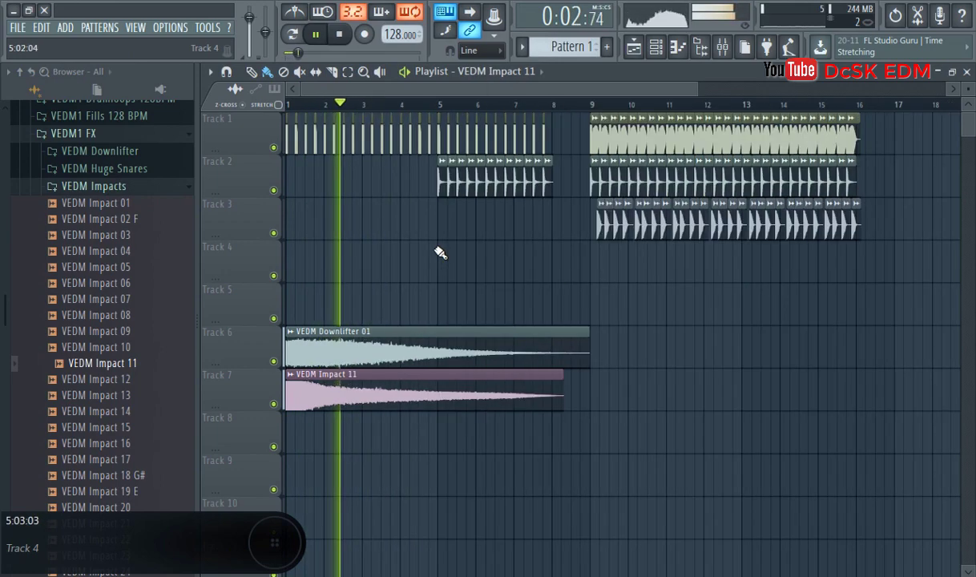
scroll(440, 253, down, 1)
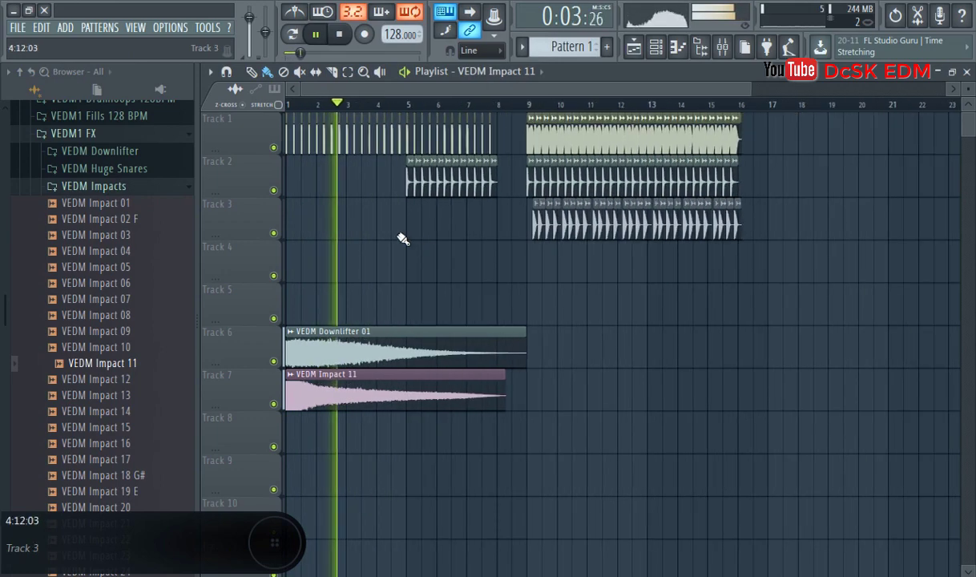
click(533, 387)
Step: Close the VEDM Impacts folder, stop playback and audition samples in the VEDM Downlifter folder up to VEDM Downlifter 06
click(102, 192)
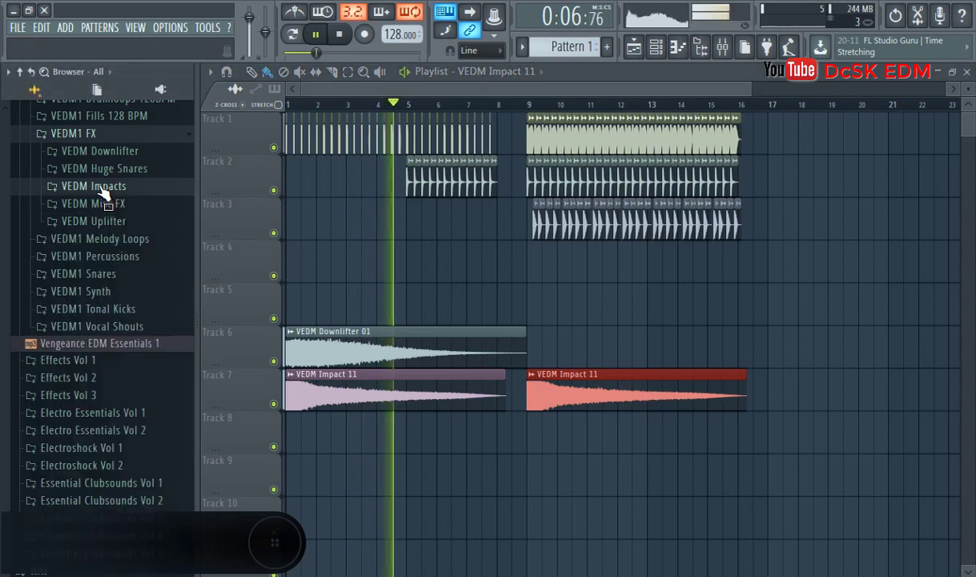
click(132, 154)
key(space)
drag(142, 183, 136, 227)
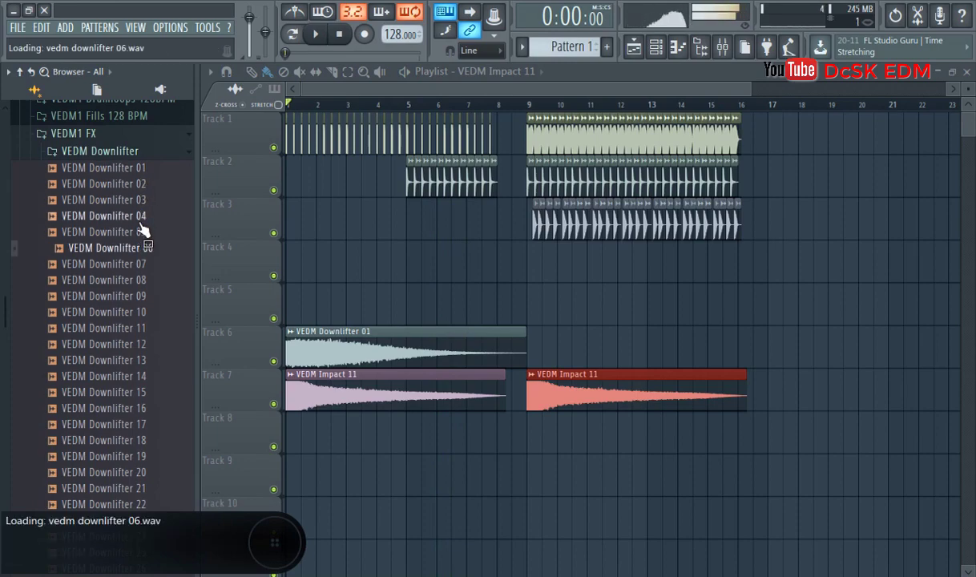
Step: Open the VEDM Uplifter folder and place VEDM Uplifter 12 A 8 Bars at bar 9 on Track 6
click(128, 153)
click(135, 222)
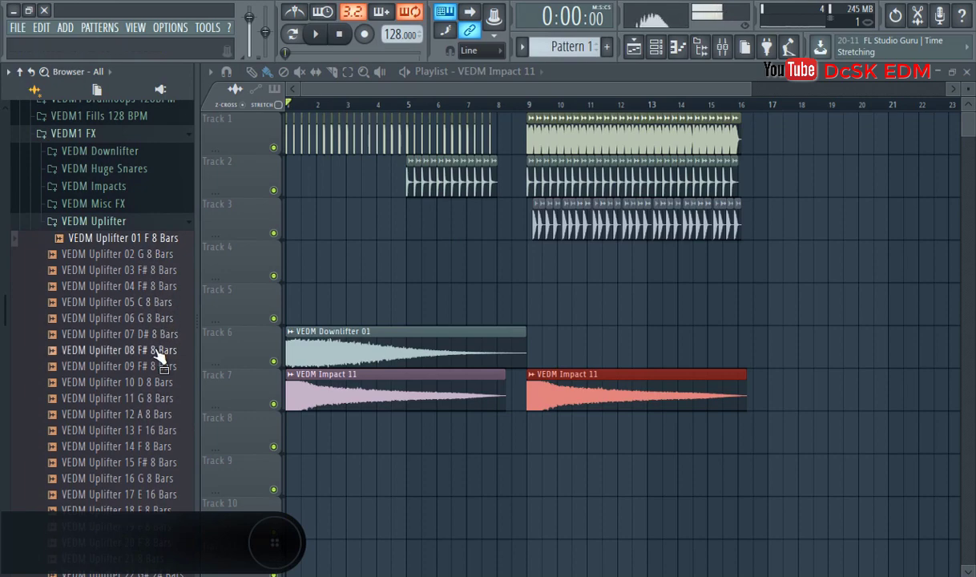
click(162, 415)
drag(159, 423, 573, 340)
Step: Reset the channel panning of VEDM Uplifter 12 A 8 Bars and set its volume to about 59% (-10.0 dB)
double_click(573, 340)
right_click(509, 172)
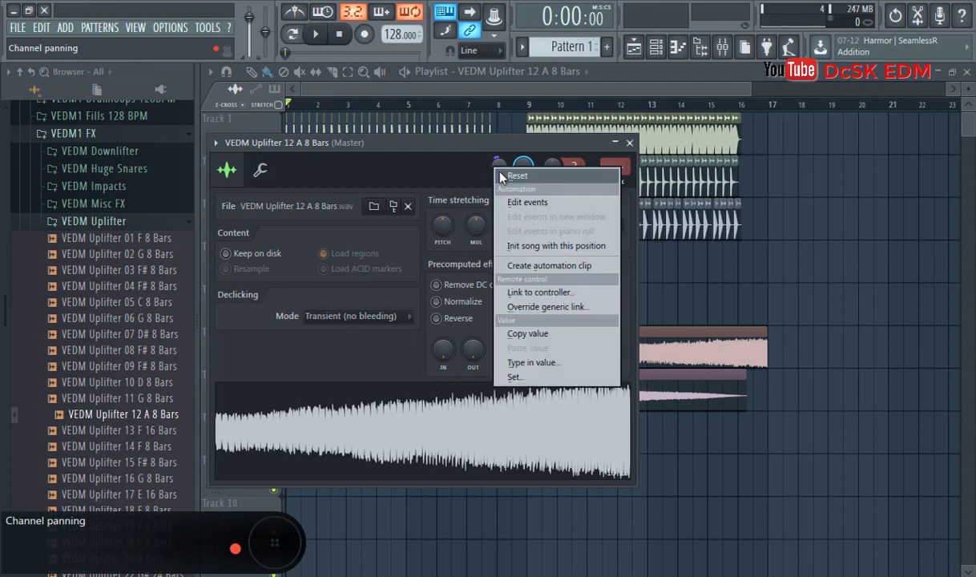
click(518, 174)
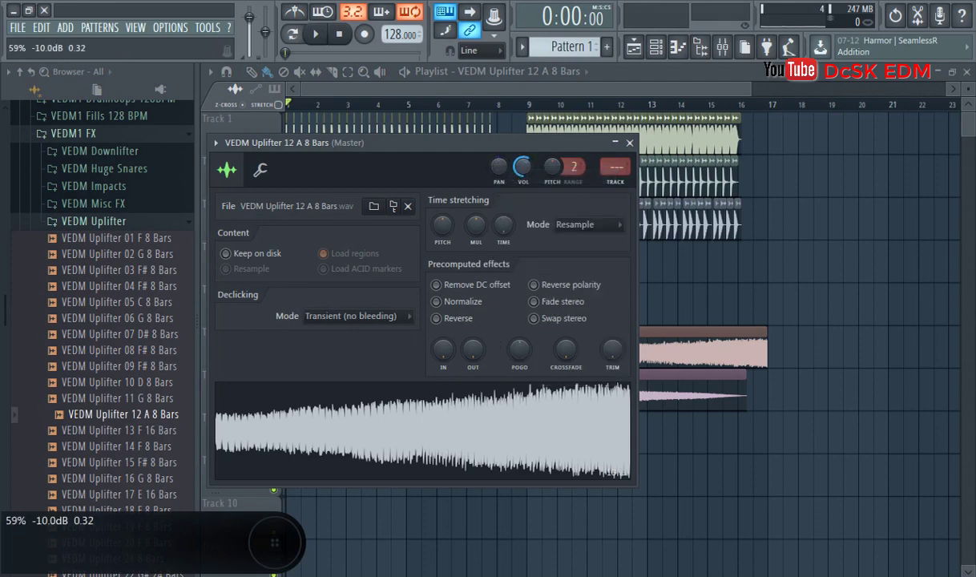
click(630, 144)
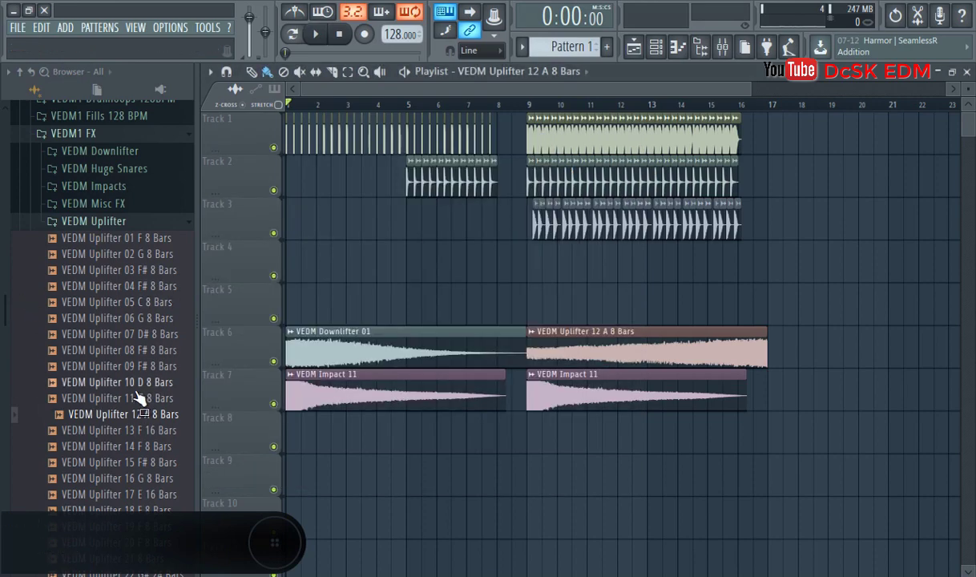
Step: Reopen the VEDM Downlifter folder and audition the samples from VEDM Downlifter 05 to VEDM Downlifter 15
click(124, 223)
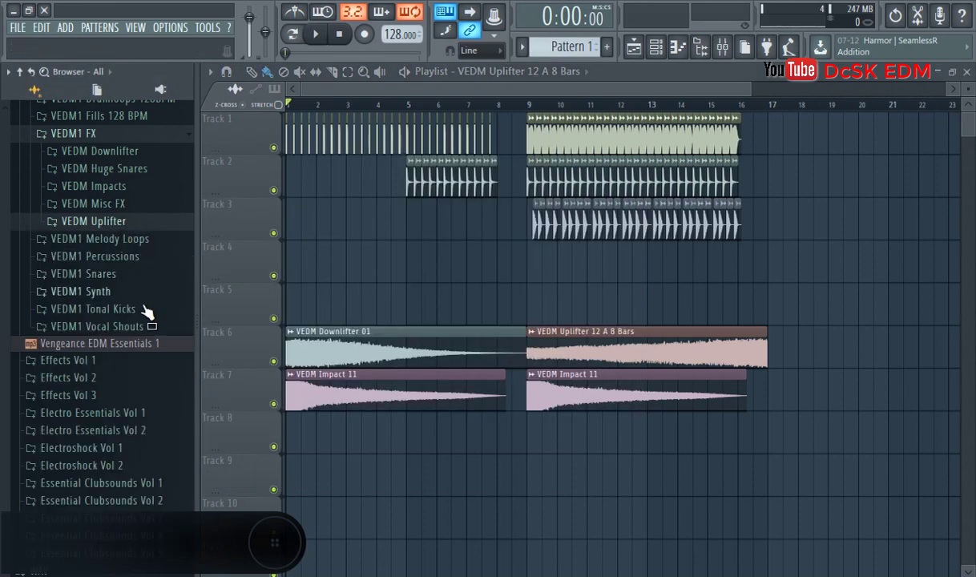
click(128, 152)
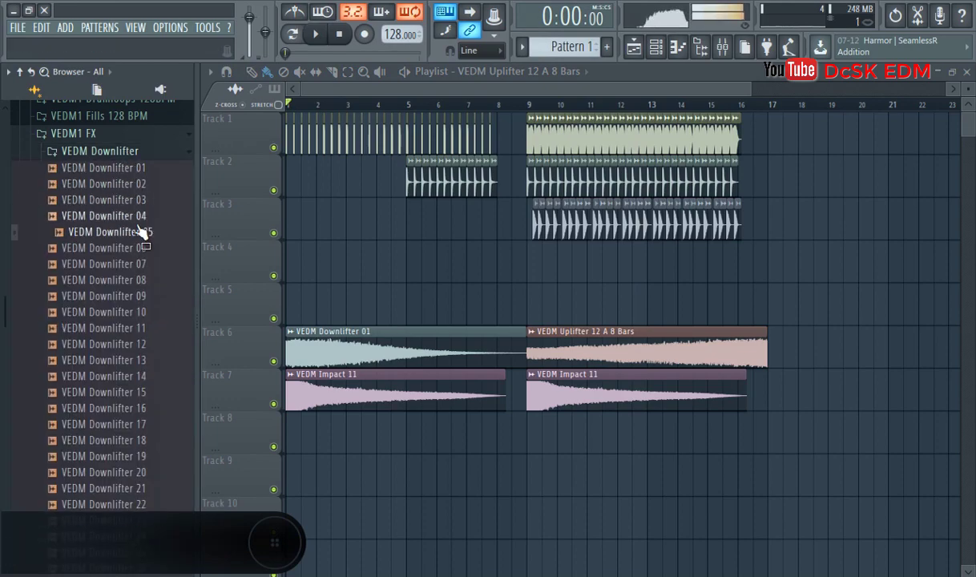
key(Down)
key(Down)
key(Down)
key(Down)
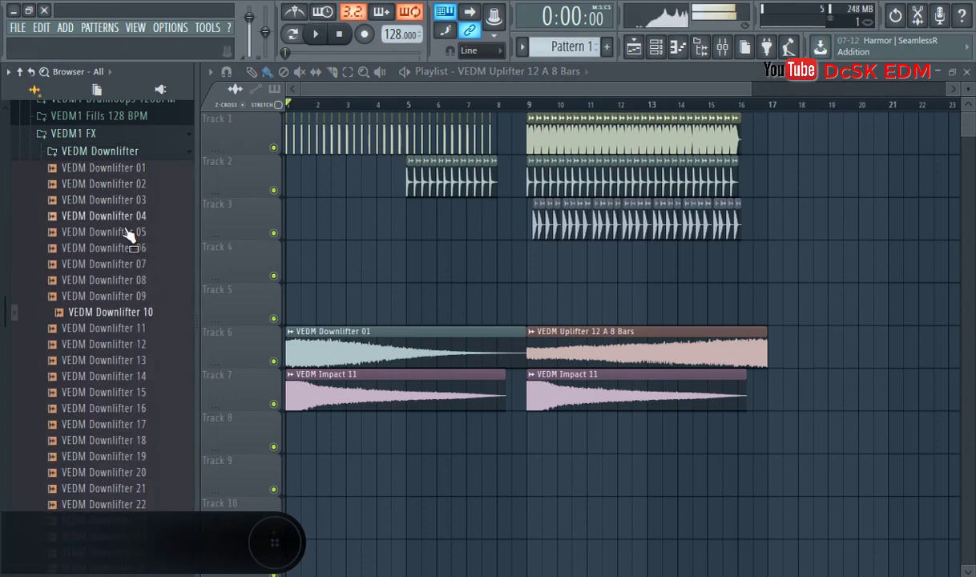
click(146, 327)
key(Down)
key(Down)
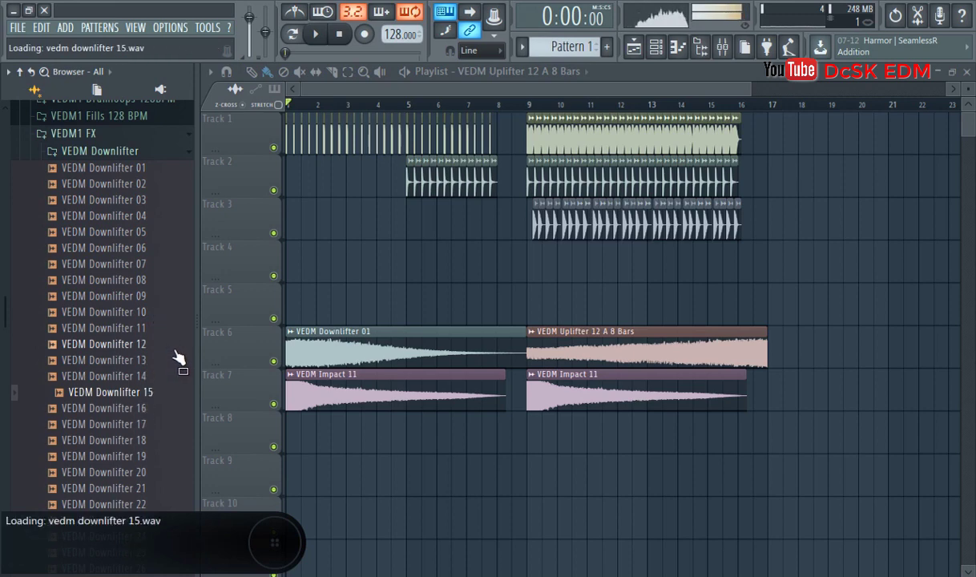
click(177, 357)
Step: Place VEDM Downlifter 10 at bar 9 on Track 6 and move the VEDM Uplifter 12 clip to Track 5
click(144, 313)
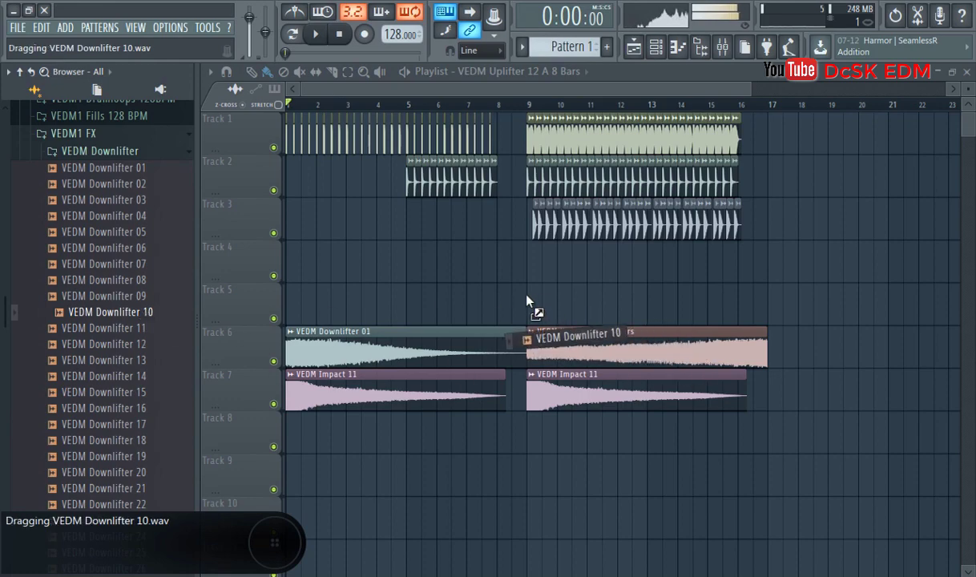
drag(527, 302, 529, 303)
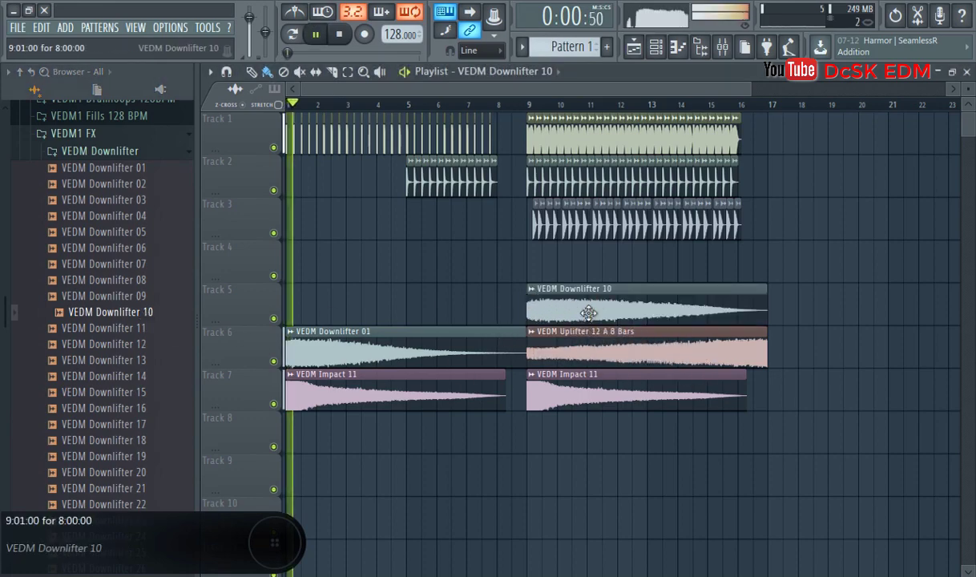
mouse_move(584, 361)
mouse_down()
mouse_move(584, 276)
mouse_move(593, 350)
mouse_up()
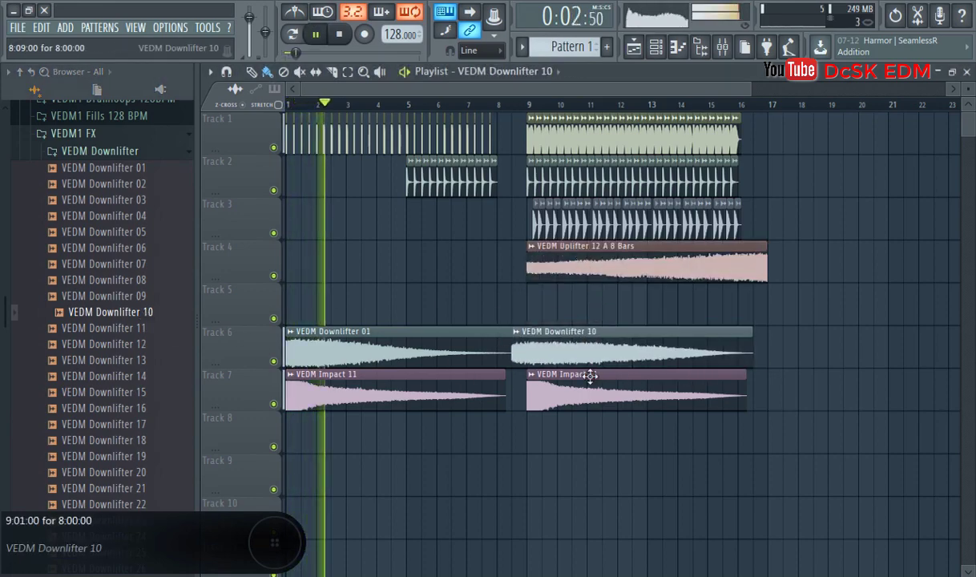
drag(592, 266, 593, 310)
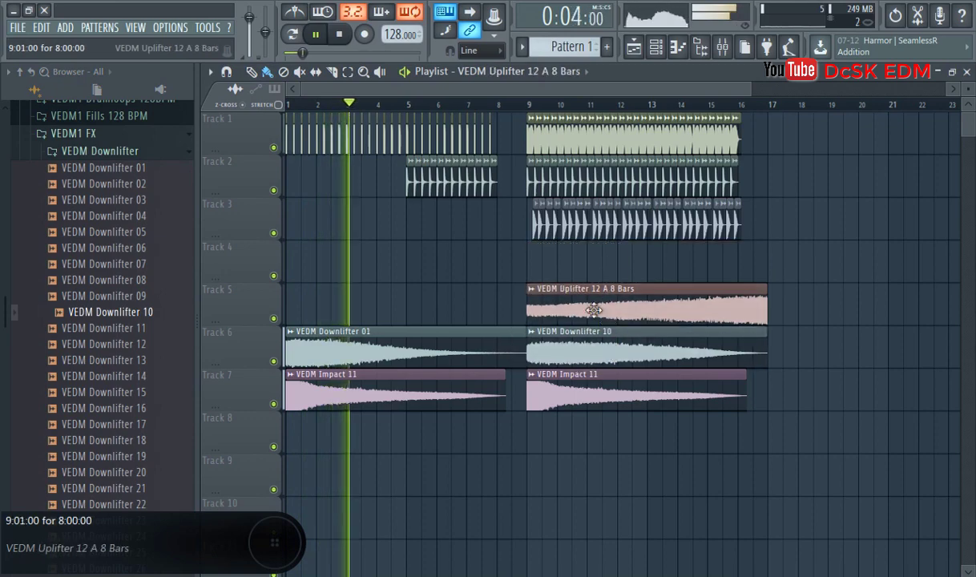
Step: Play from just before bar 9, reset VEDM Downlifter 10's panning and set its channel volume to about 30% (-19.5 dB)
click(510, 105)
double_click(568, 352)
drag(518, 186, 519, 215)
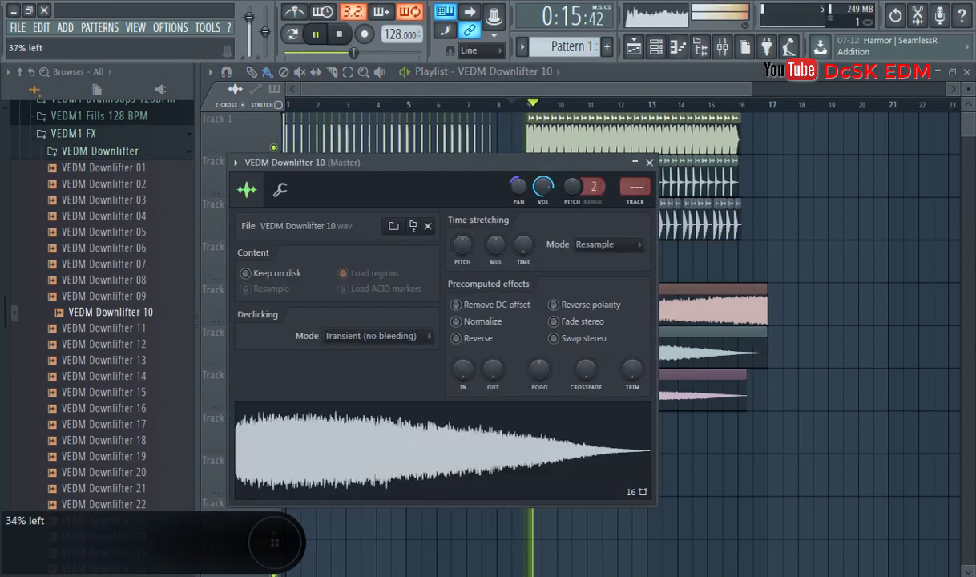
right_click(521, 186)
click(541, 191)
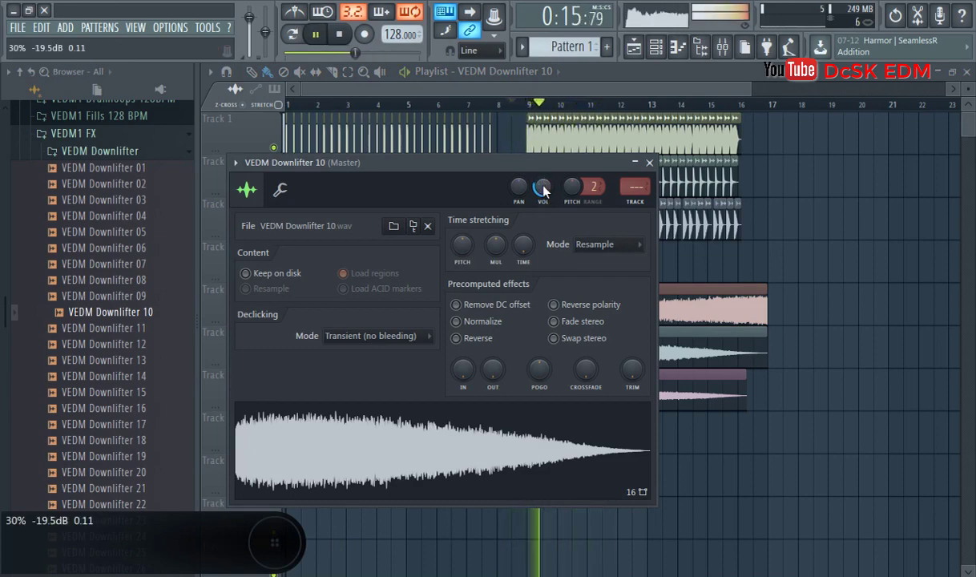
click(649, 164)
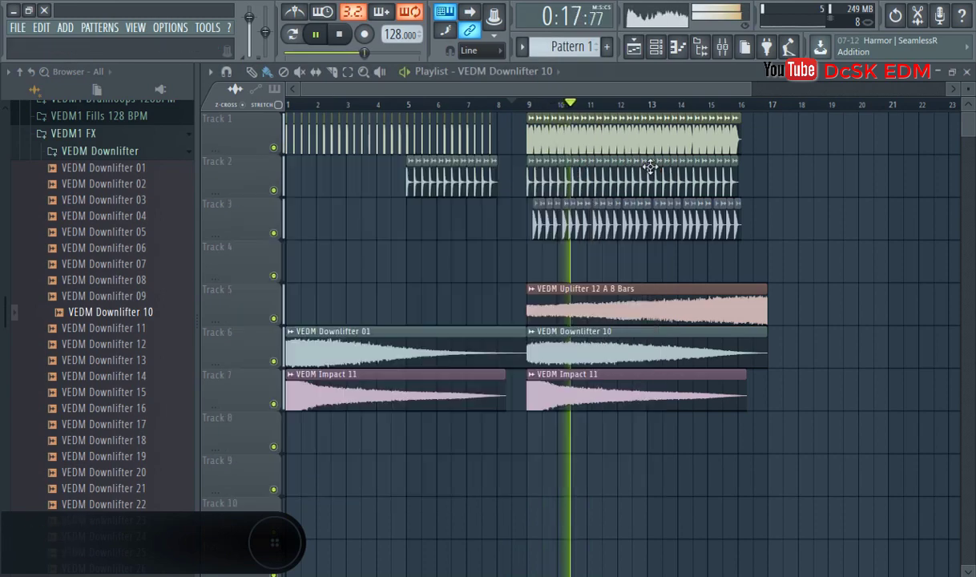
Step: Trim the end of the VEDM Uplifter 12 clip on Track 5 to slightly before bar 17
click(716, 294)
double_click(715, 294)
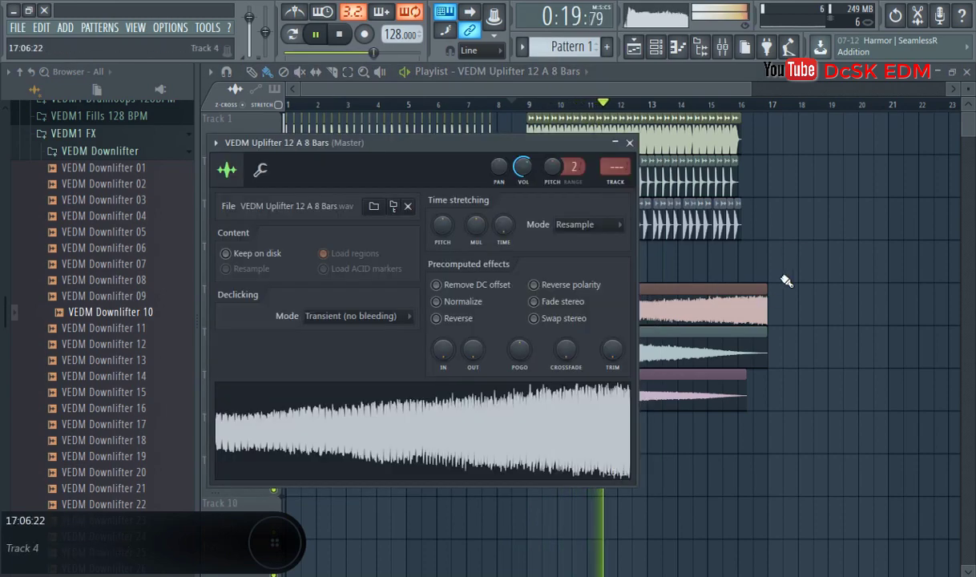
key(Escape)
scroll(773, 281, up, 4)
drag(772, 286, 745, 292)
scroll(610, 297, down, 3)
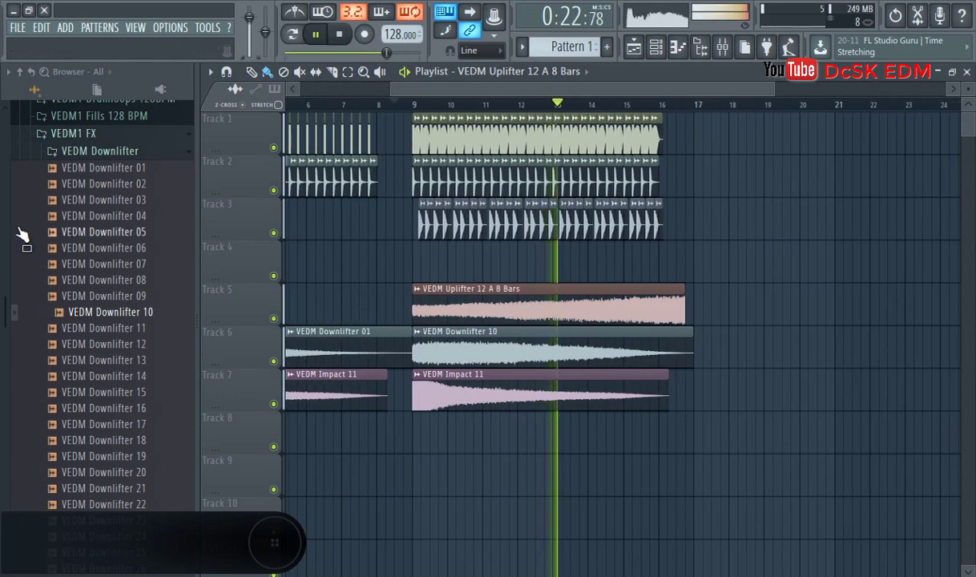
Step: Stop playback, open the VEDM Short Fills folder and audition the samples from VEDM Short Fill 01 to VEDM Short Fill 07
click(76, 152)
scroll(57, 304, up, 4)
scroll(58, 319, down, 3)
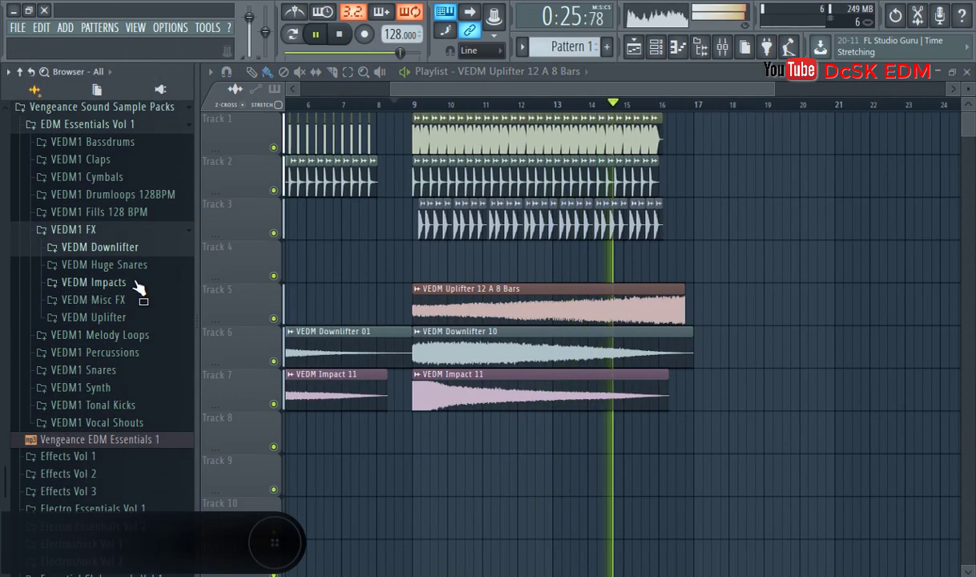
key(space)
click(122, 213)
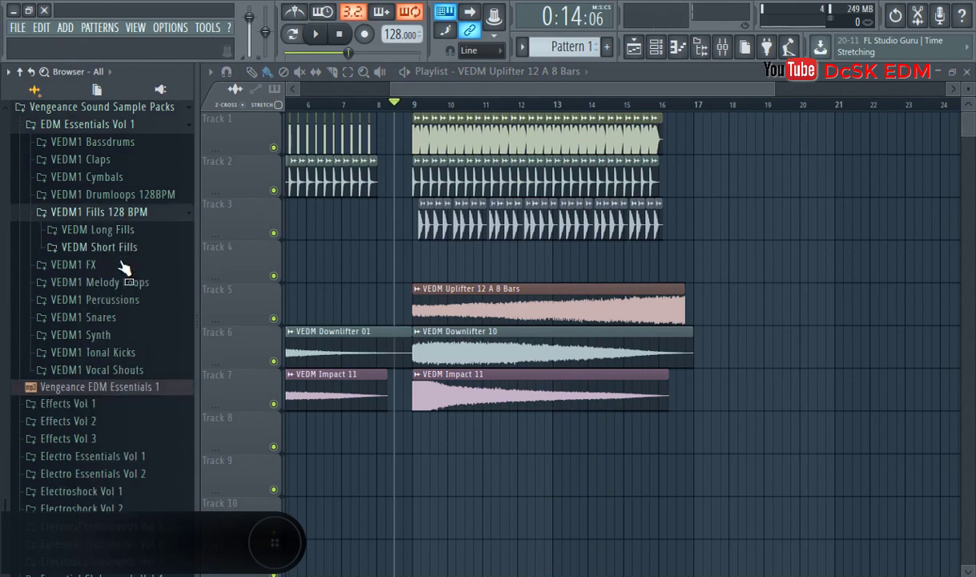
click(128, 248)
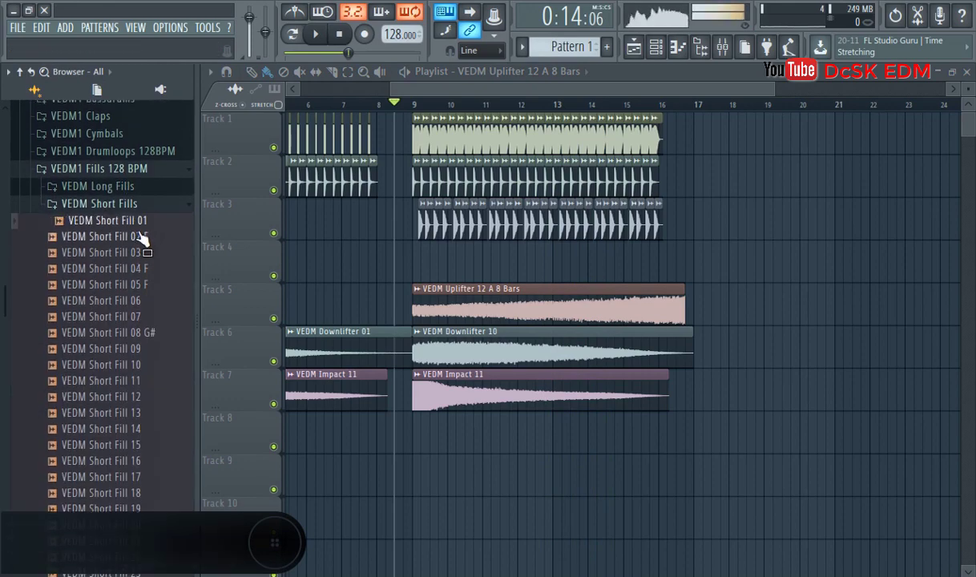
click(143, 237)
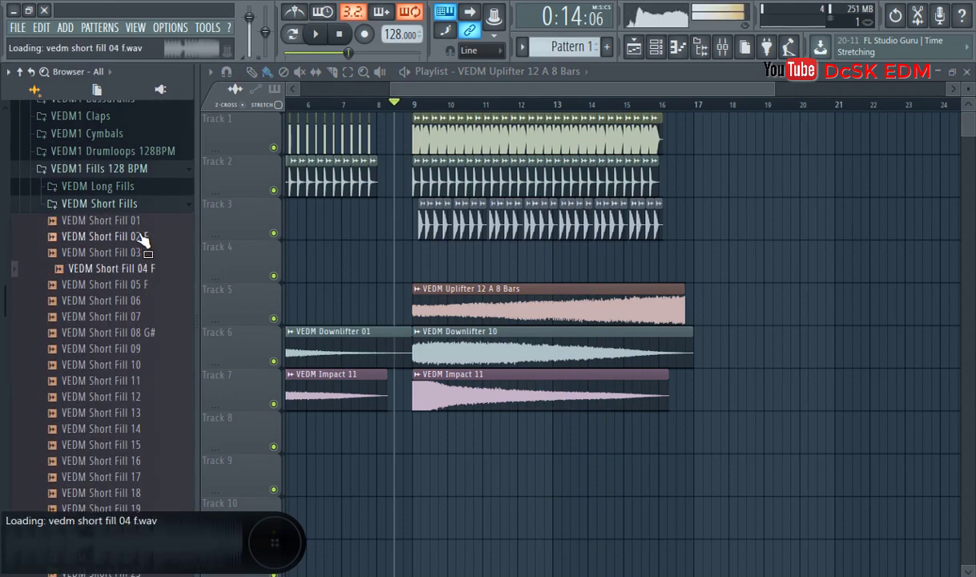
key(Down)
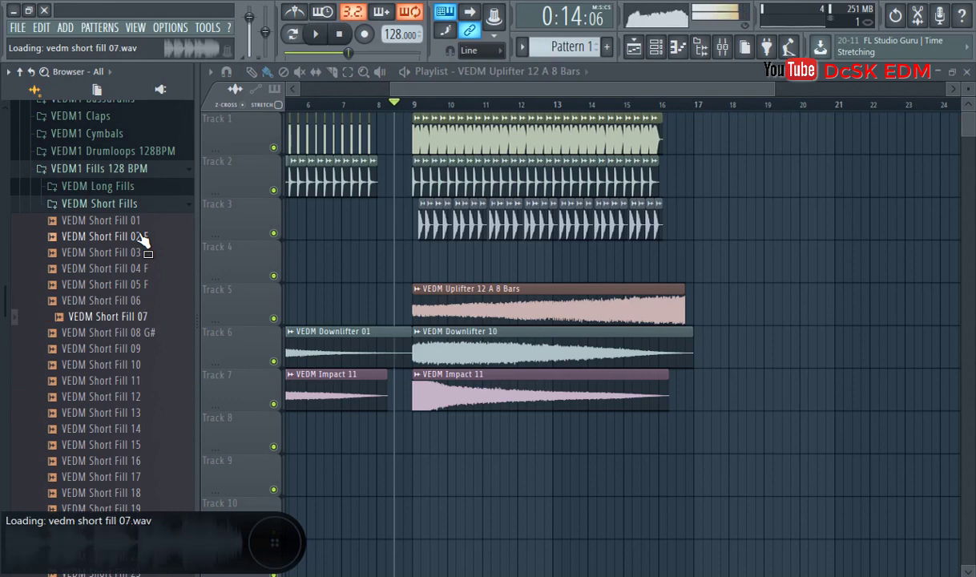
Step: Place VEDM Short Fill 07 at bar 8 and VEDM Short Fill 08 G# at bar 16 on Track 4
drag(392, 323, 393, 258)
scroll(241, 320, down, 1)
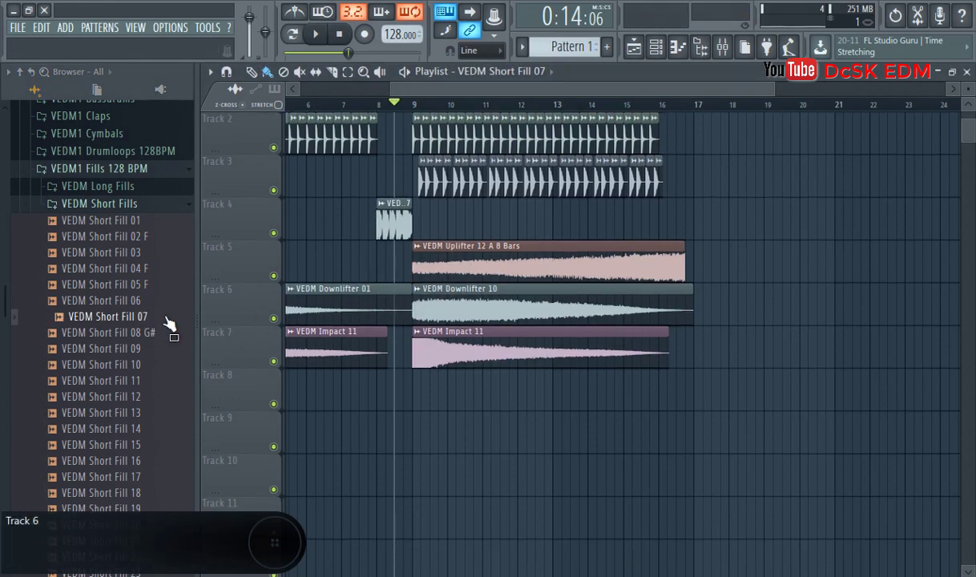
click(123, 337)
click(124, 348)
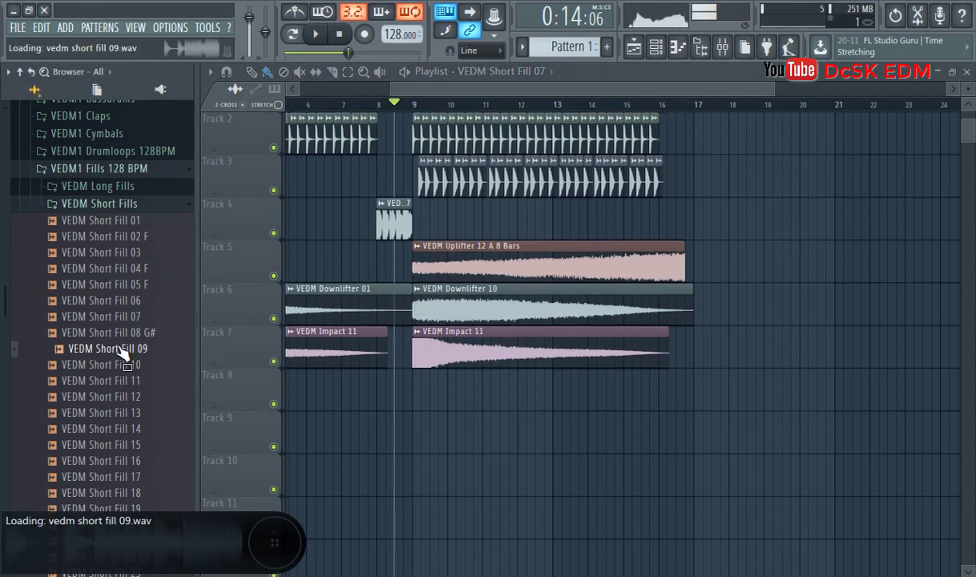
drag(128, 337, 658, 213)
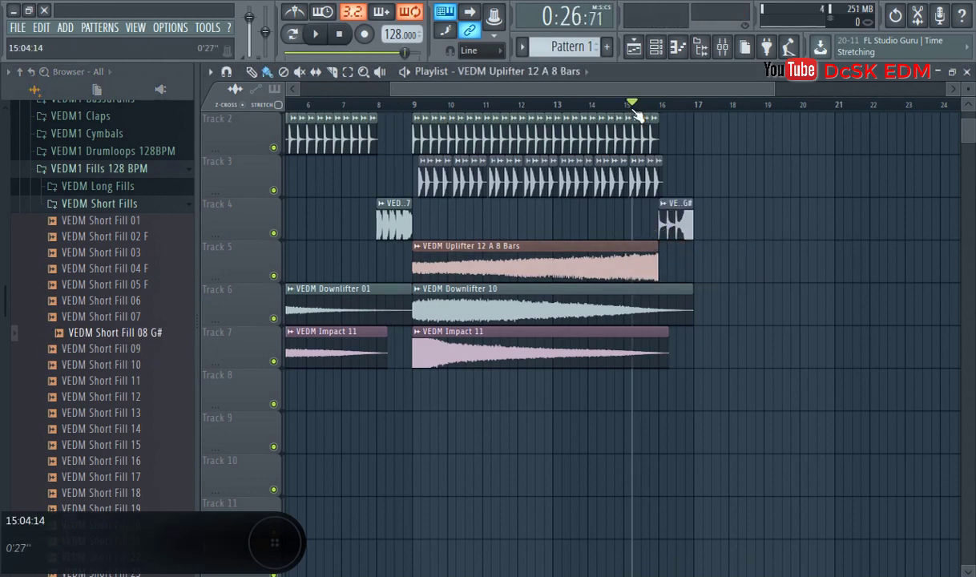
Step: Play from about bar 15 and set the channel volume of VEDM Short Fill 08 G# to about 61% (-9.6 dB)
key(space)
double_click(677, 219)
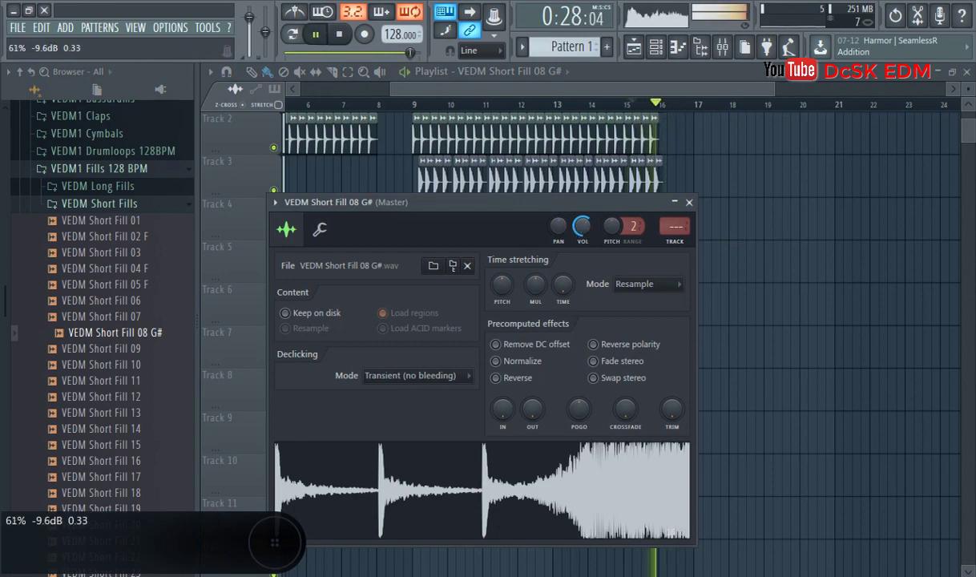
click(689, 202)
key(space)
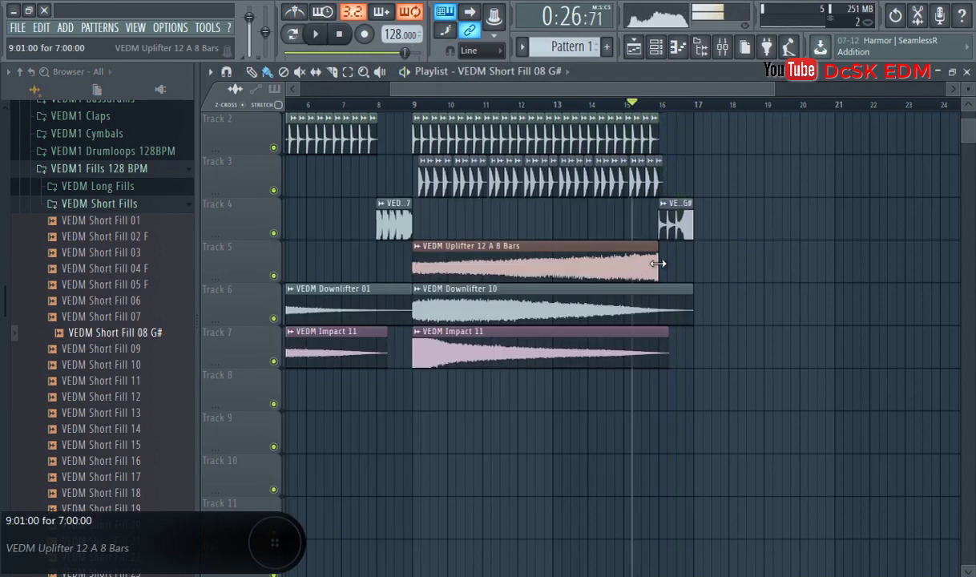
Step: Resume playback and set the channel volume of VEDM Short Fill 07 to about 61% (-9.6 dB)
key(space)
double_click(392, 220)
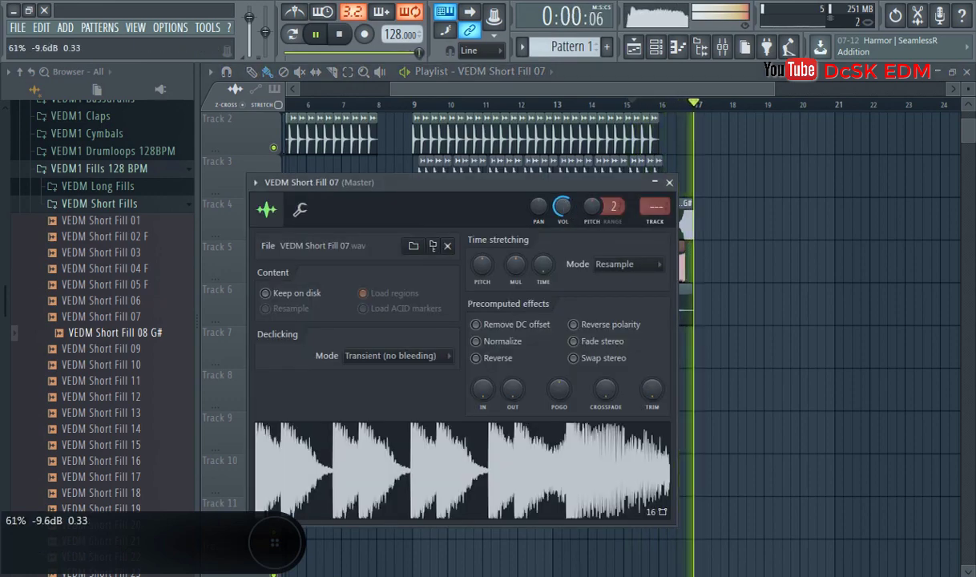
click(669, 183)
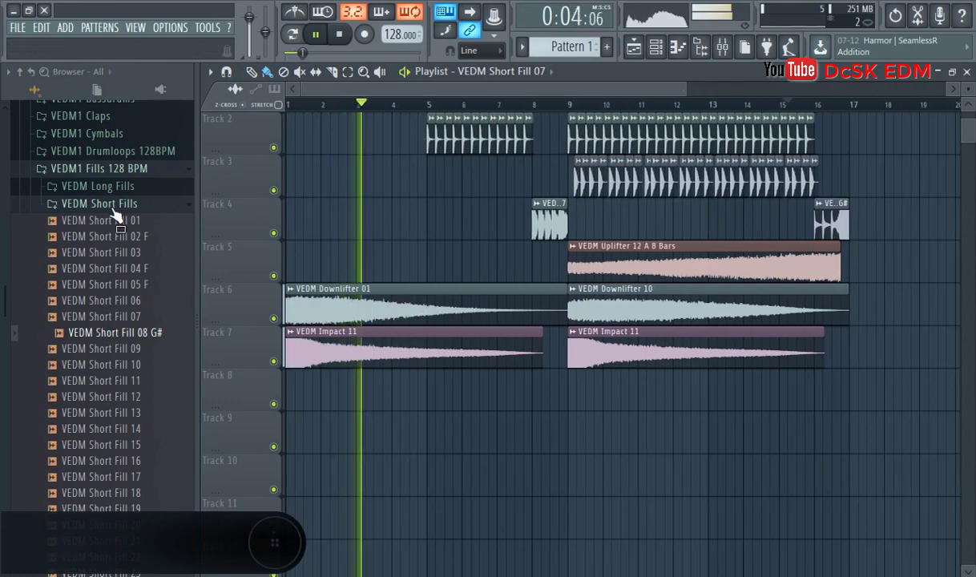
Step: Close the fills folders, open VEDM Closed Hihats under VEDM1 Cymbals and audition VEDM Closed Hihat 006 during playback
click(121, 205)
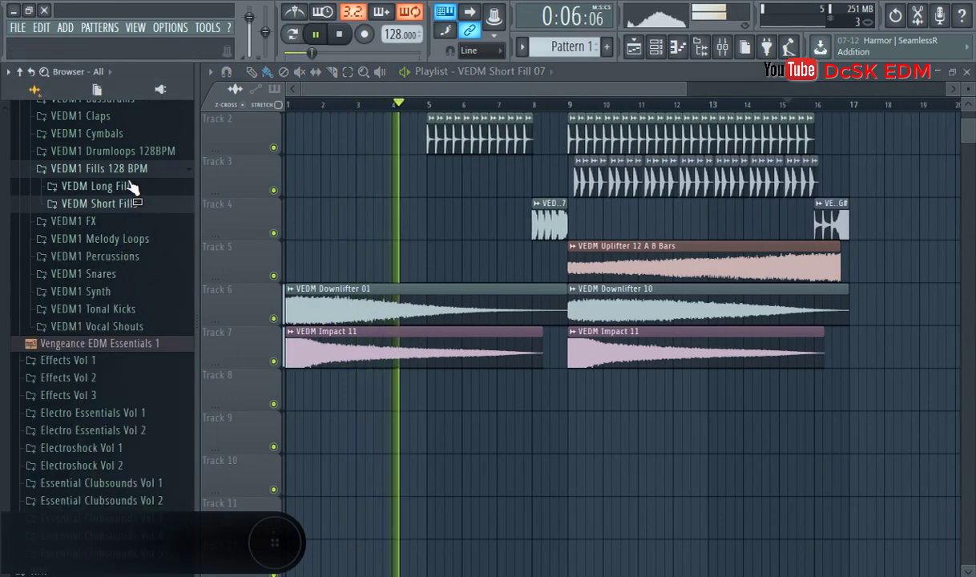
click(142, 168)
click(143, 170)
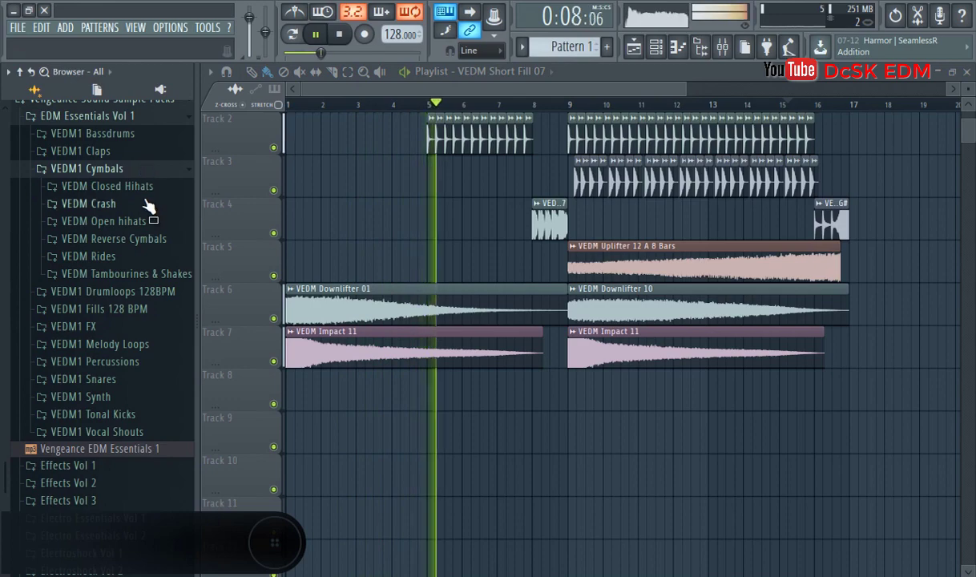
click(150, 188)
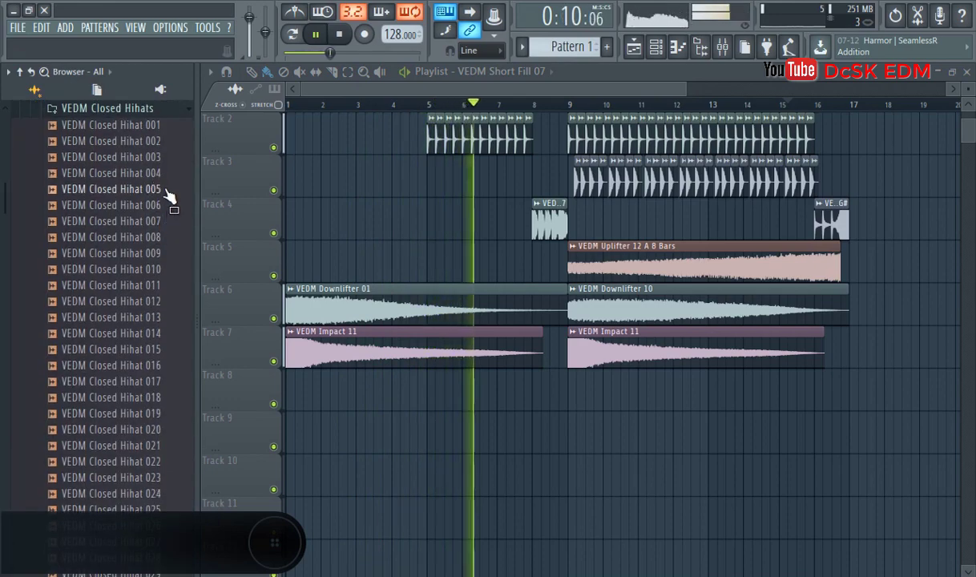
click(163, 207)
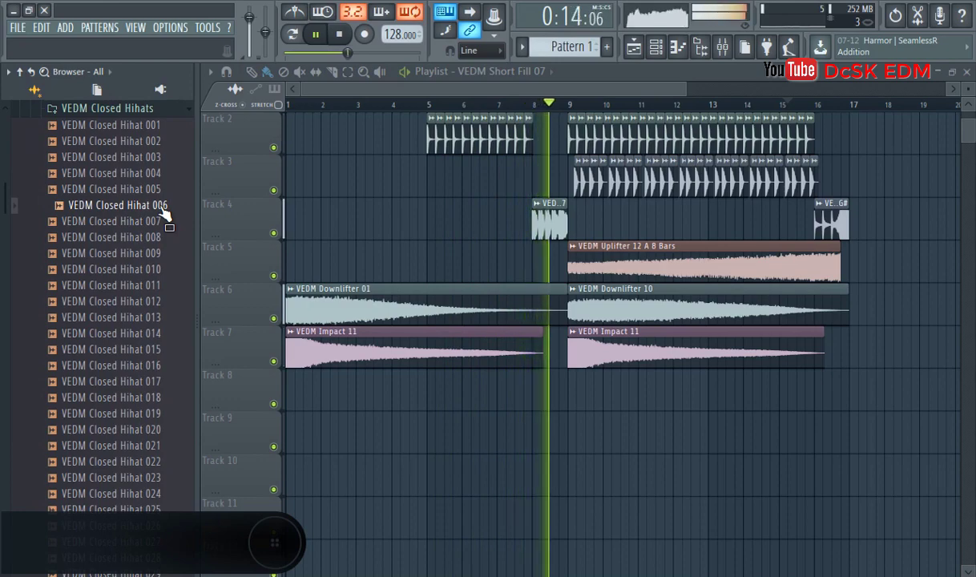
Step: Place VEDM Closed Hihat 006 on the offbeats of Track 4 from bar 9 to 16 and set its channel volume to 60% (-9.8 dB)
mouse_move(161, 206)
mouse_down()
mouse_move(685, 224)
mouse_move(549, 232)
mouse_up()
scroll(588, 219, up, 3)
key(ctrl+b)
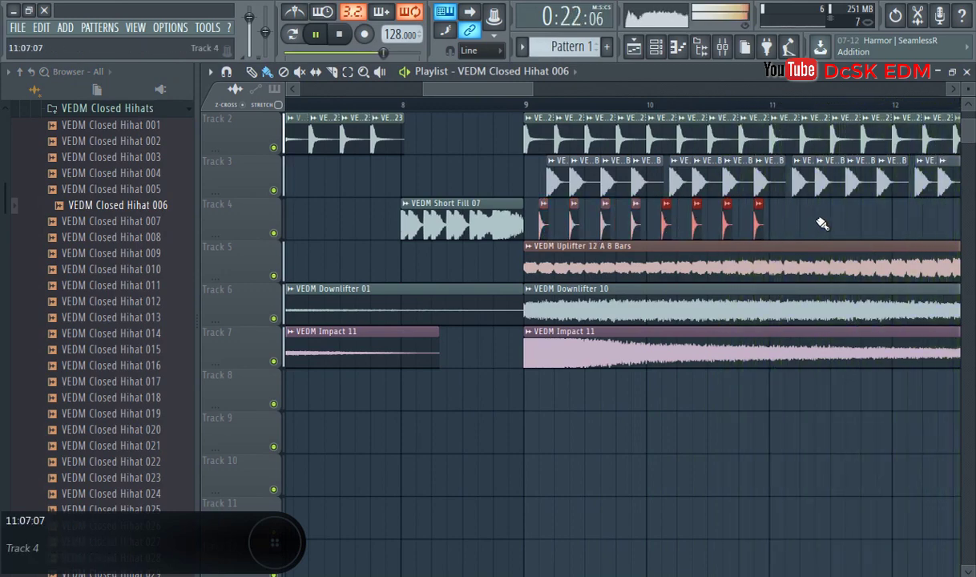
drag(809, 226, 526, 221)
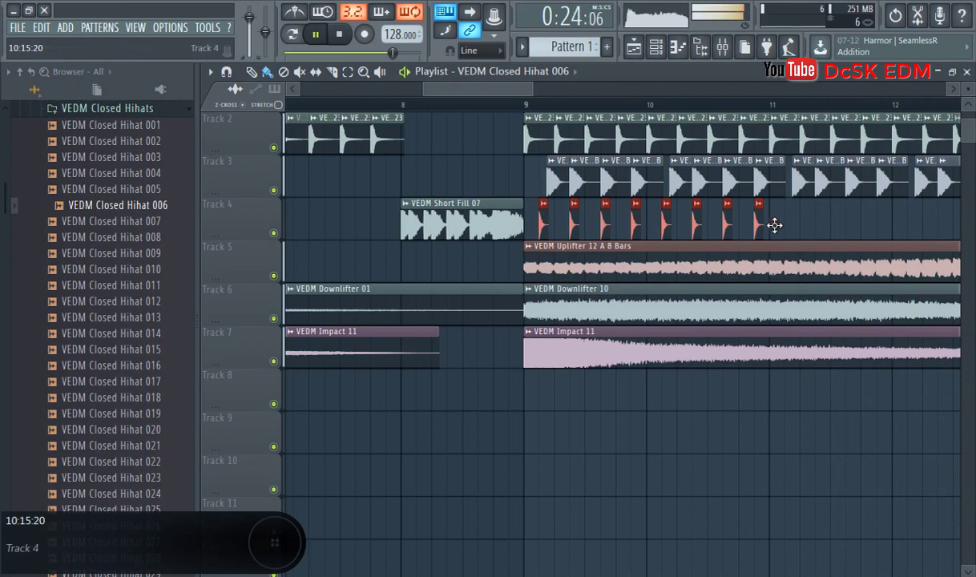
key(ctrl+b)
drag(821, 226, 431, 228)
key(ctrl+b)
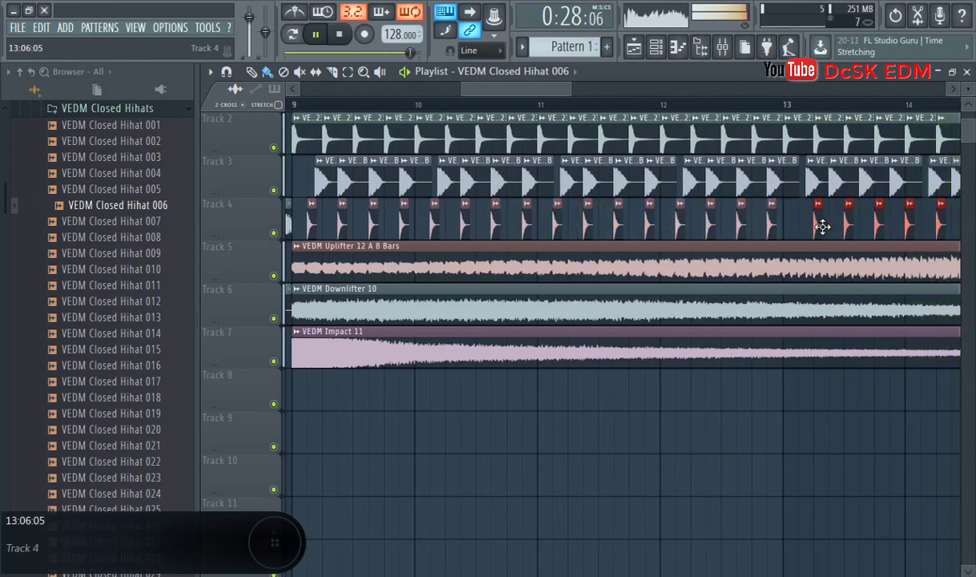
double_click(314, 222)
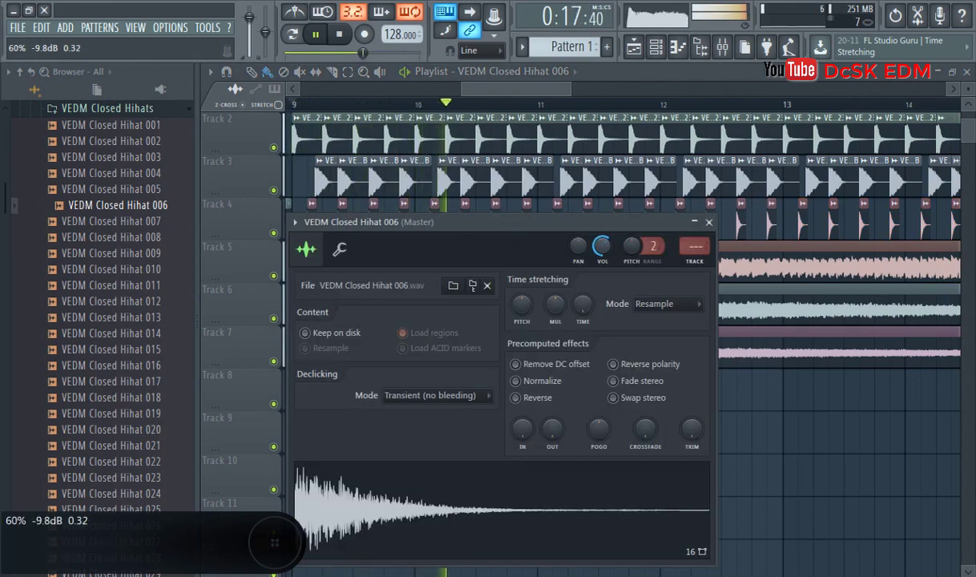
click(709, 222)
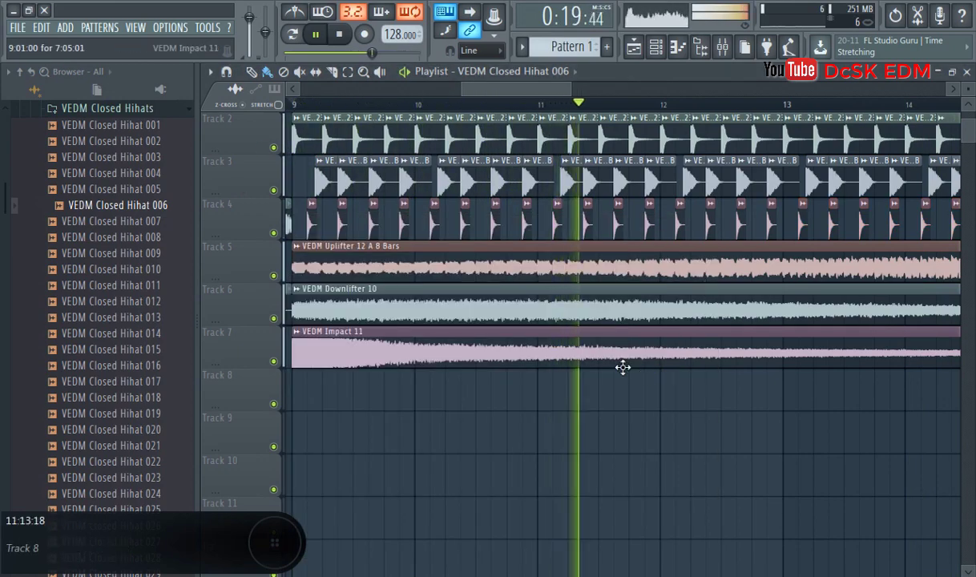
Step: Play from about bar 15, lower the channel volume of VEDM Short Fill 08 G#, and set VEDM Short Fill 07 to 48% (-13.2 dB)
scroll(525, 340, down, 5)
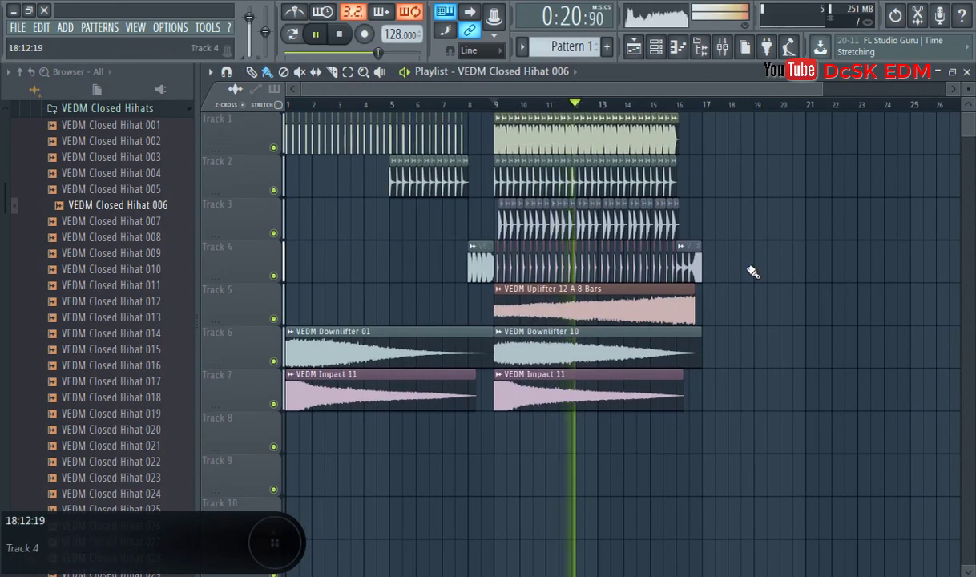
click(666, 104)
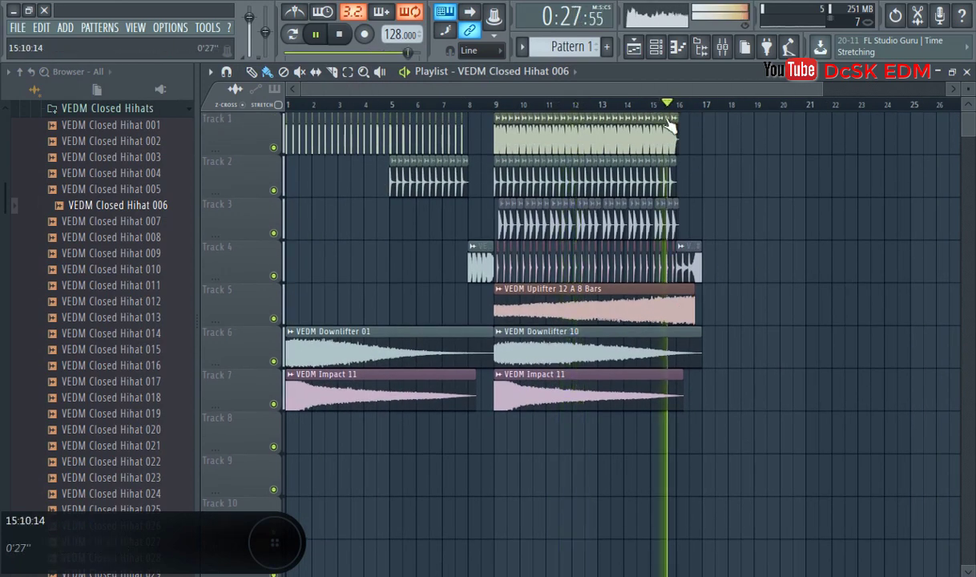
double_click(693, 265)
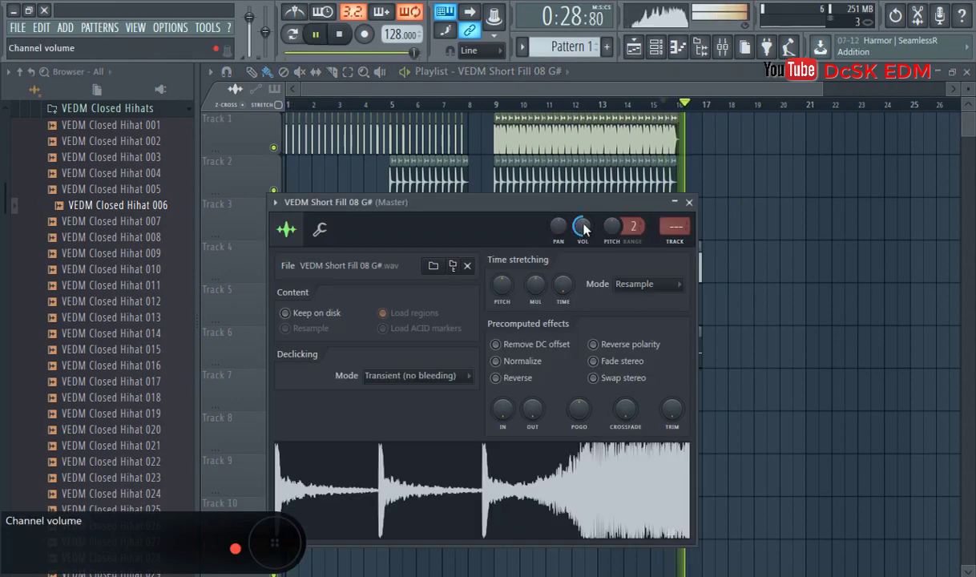
click(689, 205)
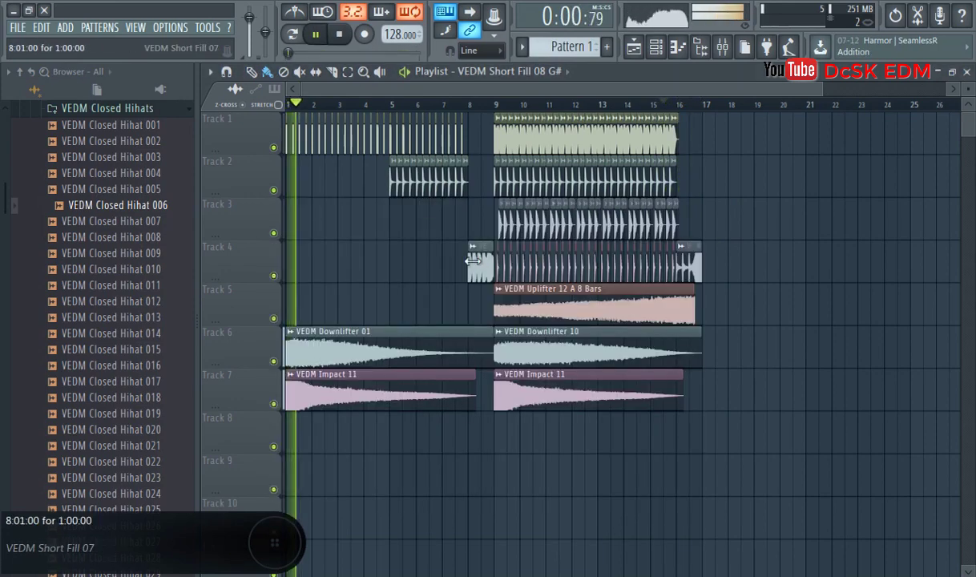
double_click(496, 247)
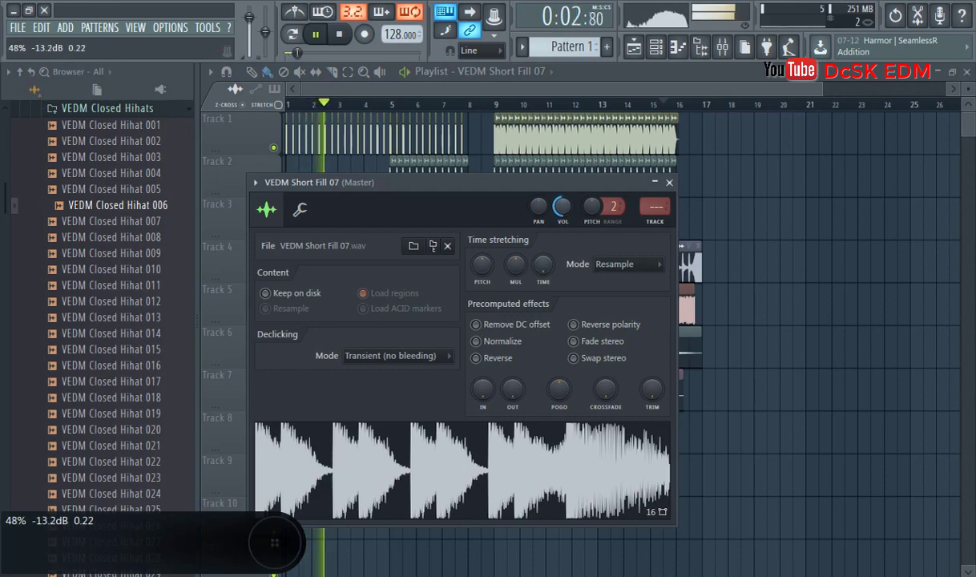
click(670, 183)
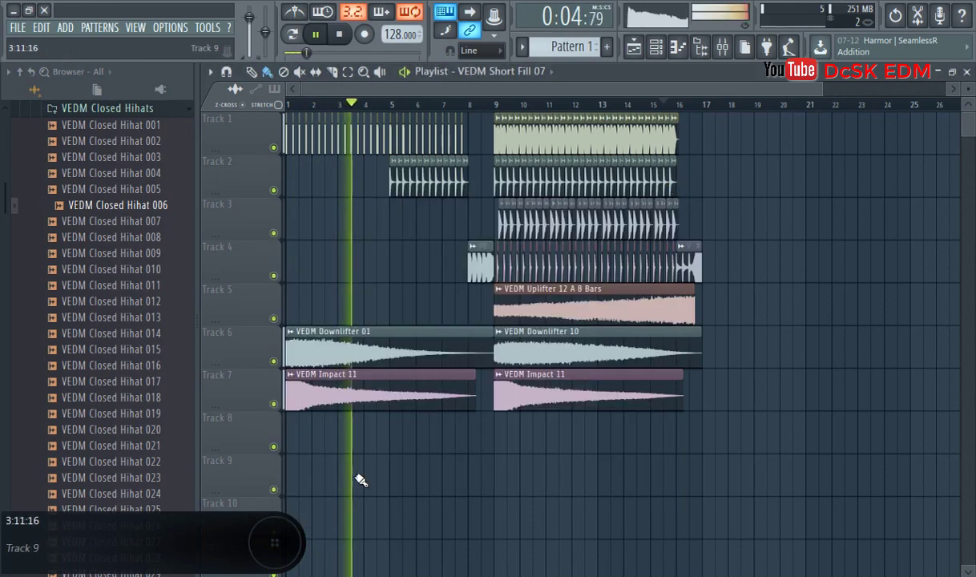
Step: Insert an empty track at Track 5, close the cymbal folders and open VEDM1 Snares
right_click(243, 302)
key(i)
click(125, 111)
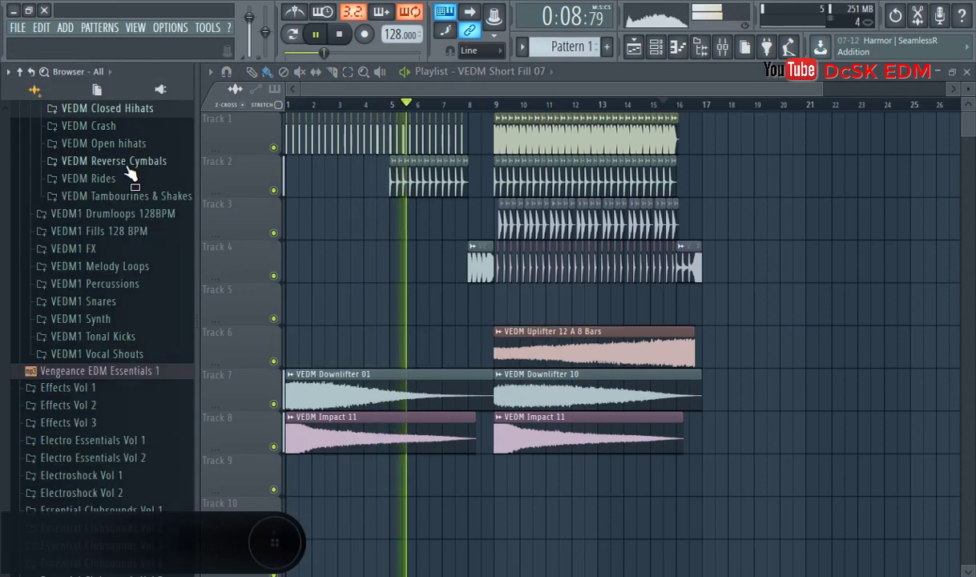
scroll(130, 331, up, 4)
scroll(131, 321, down, 4)
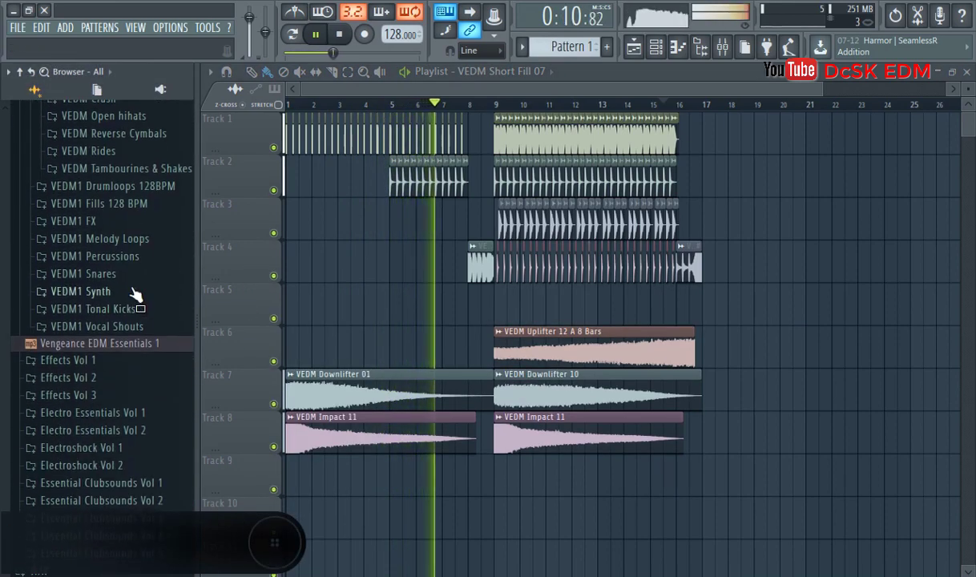
click(133, 282)
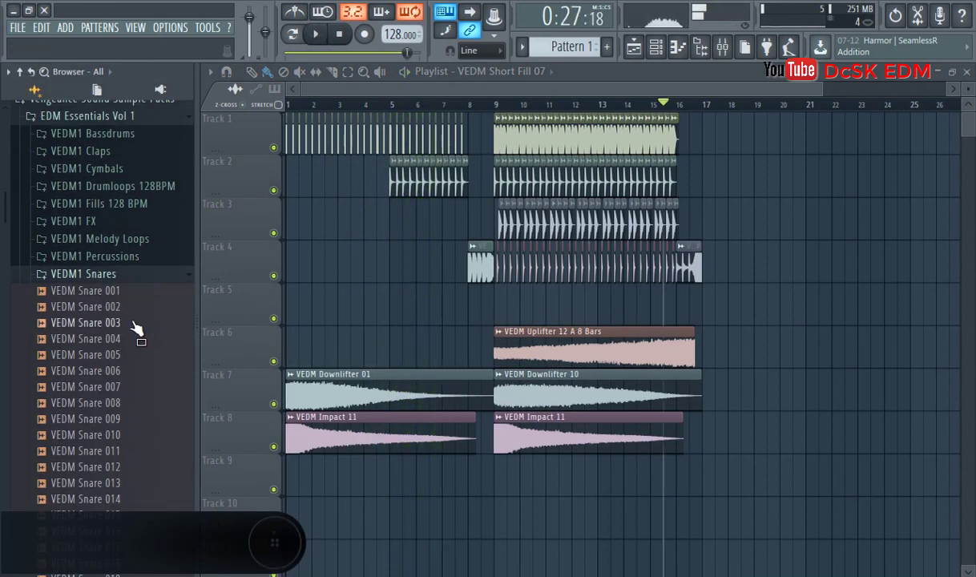
Step: Audition the first samples in the VEDM1 Snares folder, up to about VEDM Snare 014, to choose a build-up snare
click(136, 311)
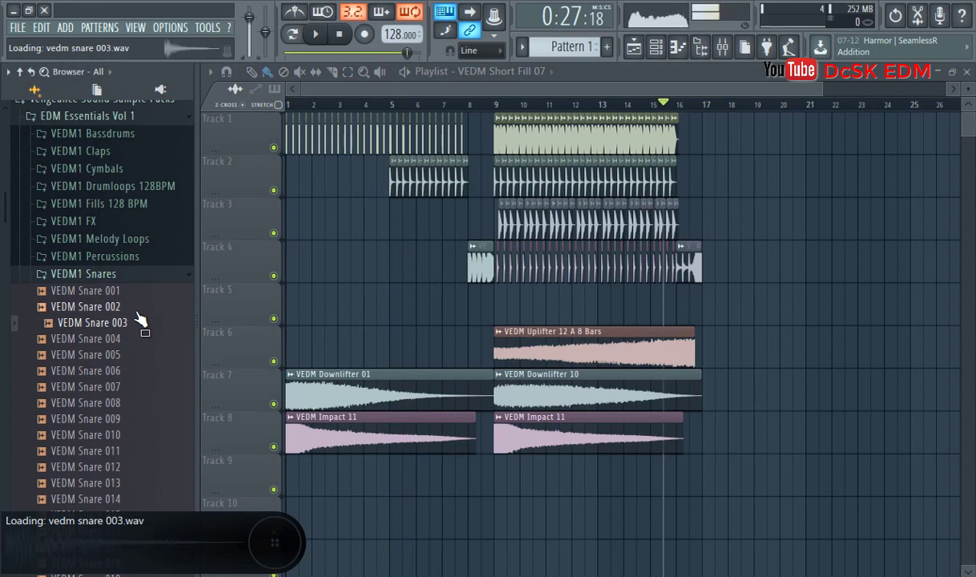
key(Down)
key(Down)
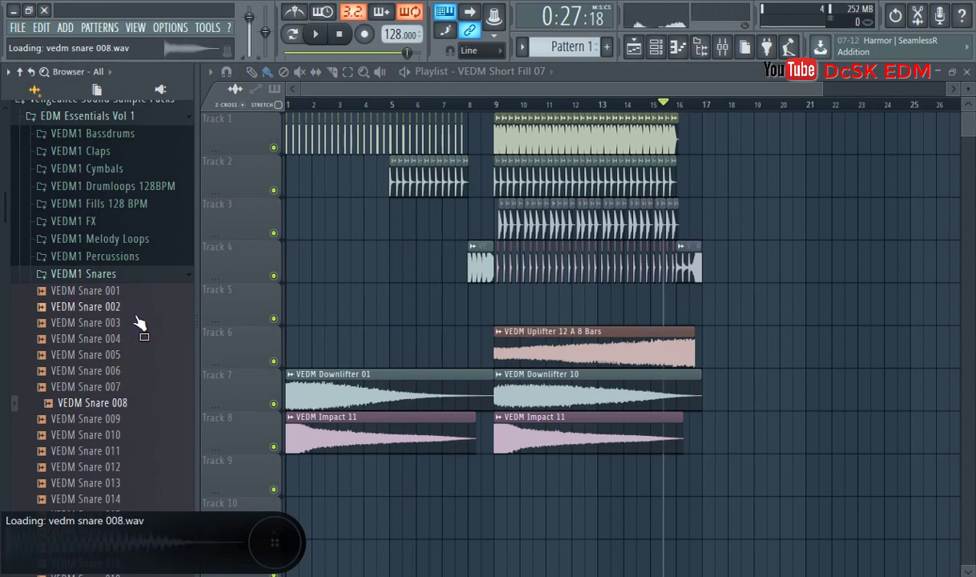
key(Down)
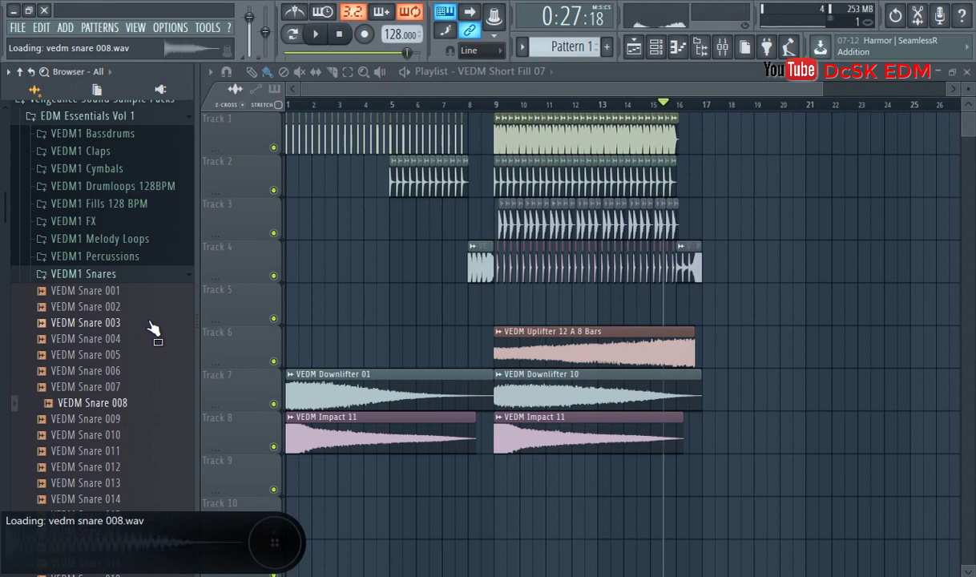
key(Down)
key(Down)
key(Down)
key(Down)
key(Down)
key(Down)
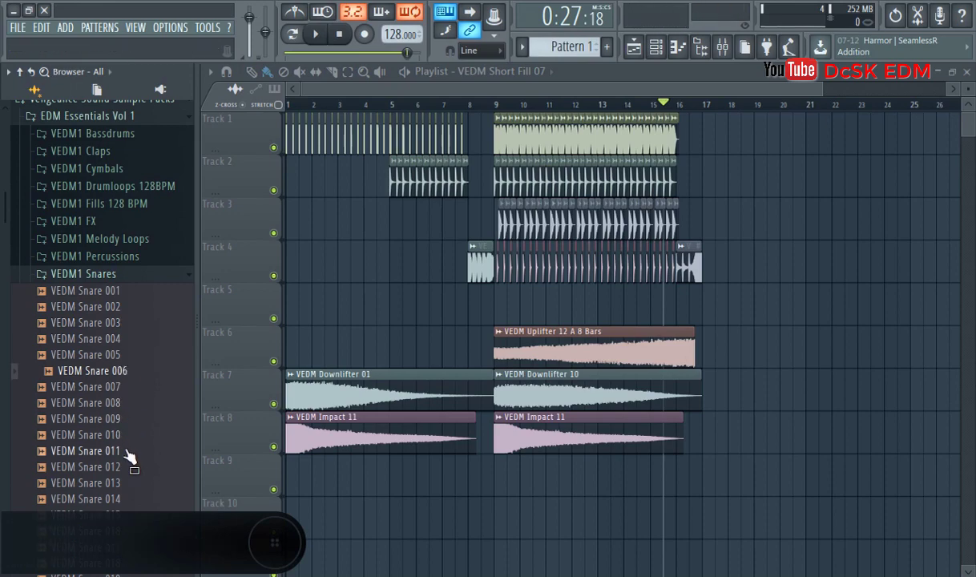
scroll(132, 437, down, 5)
key(Down)
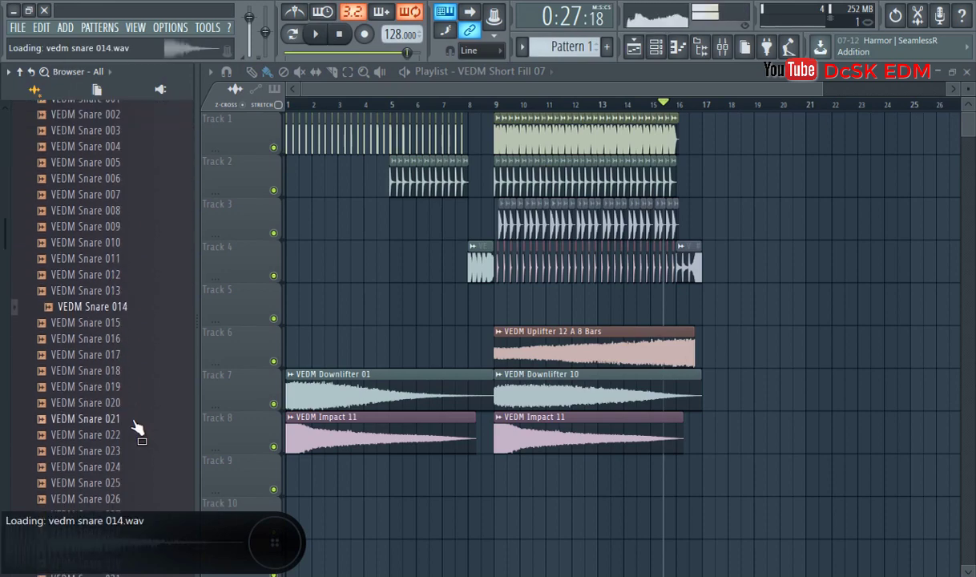
click(112, 260)
click(116, 277)
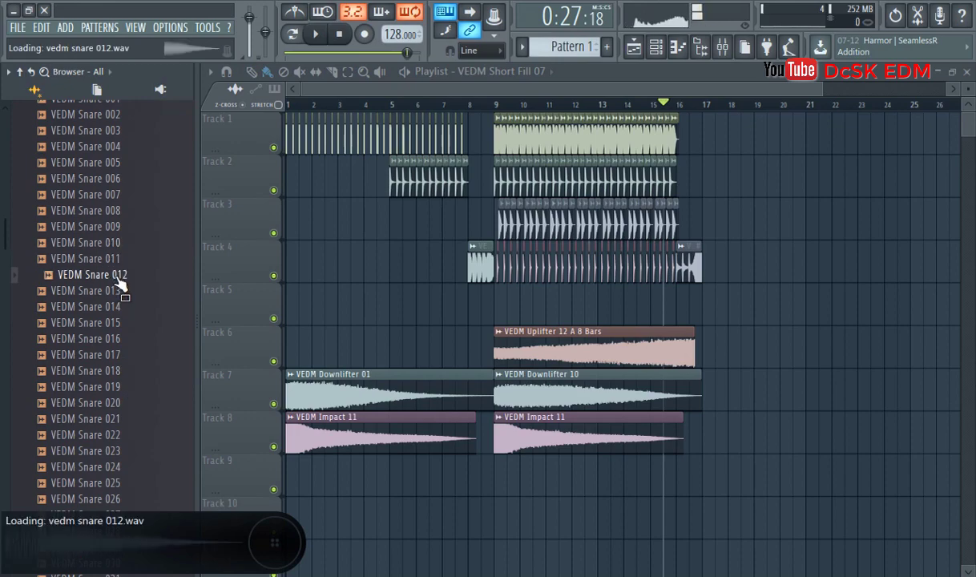
scroll(121, 273, up, 3)
click(119, 260)
key(Down)
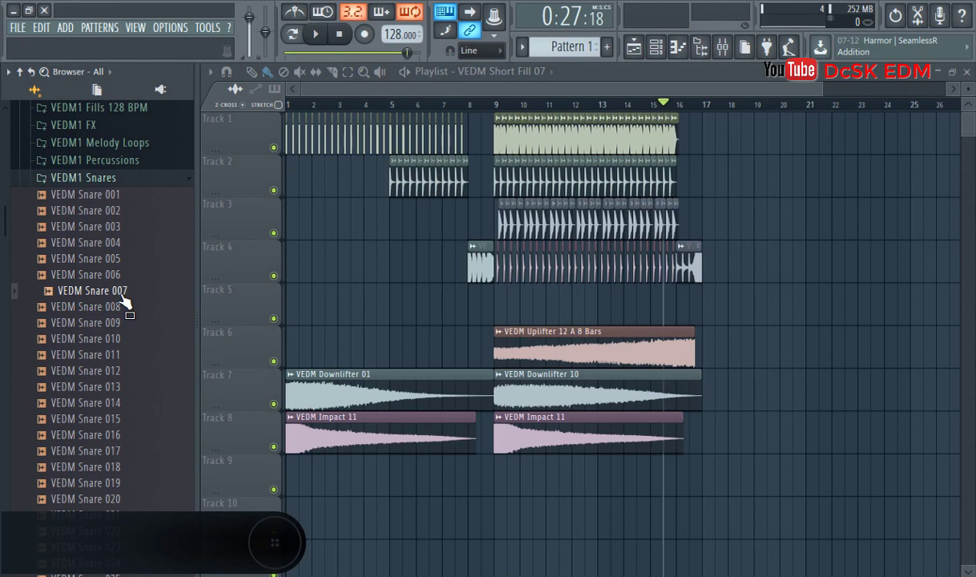
click(124, 312)
click(124, 330)
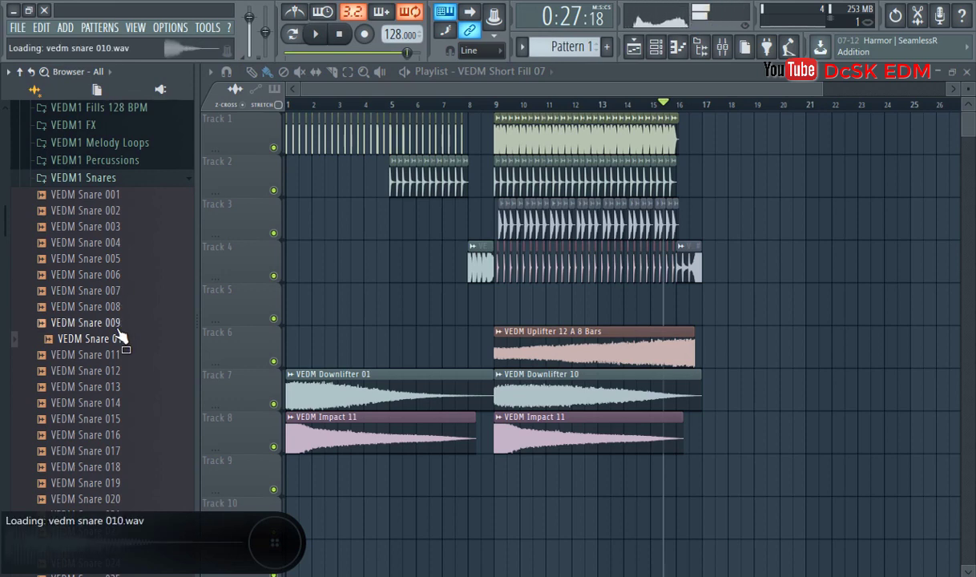
Step: Place VEDM Snare 010 at bar 9 on Track 5 and repeat it on every beat up to bar 16
drag(120, 340, 497, 311)
scroll(402, 318, up, 3)
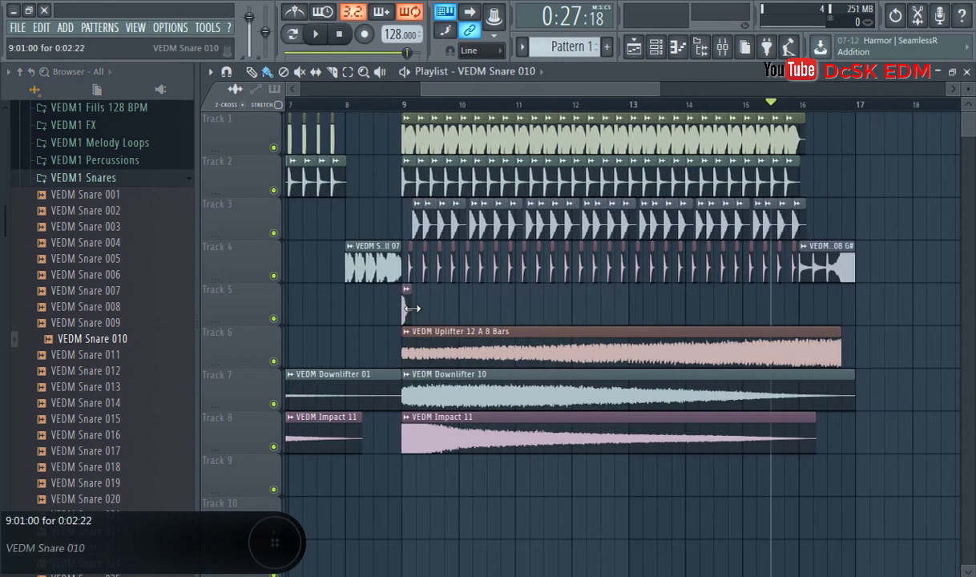
drag(412, 307, 573, 318)
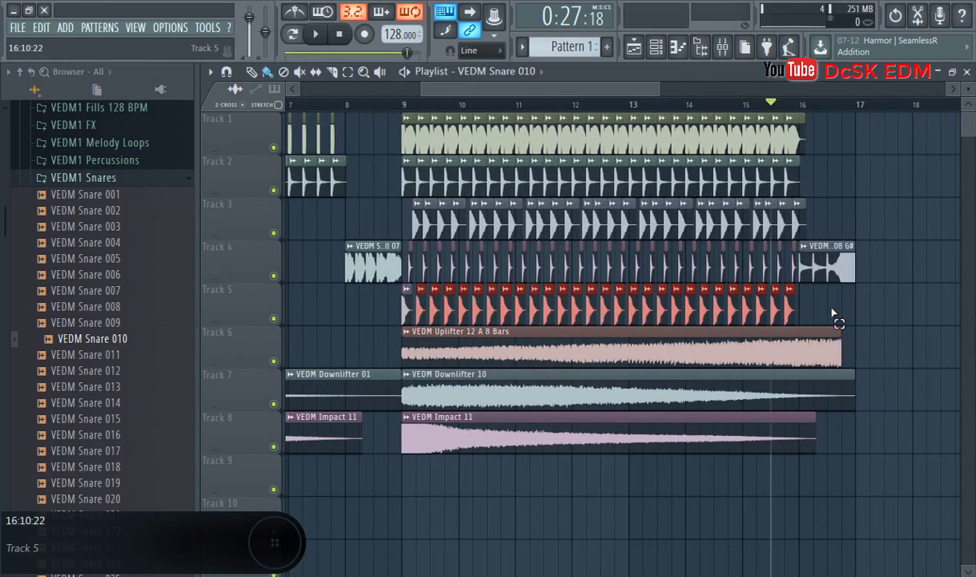
Step: Add in-between VEDM Snare 010 hits on Track 5, doubling the density from bar 13 and again from bar 15 to bar 16
mouse_move(833, 313)
mouse_down()
mouse_move(662, 320)
mouse_move(637, 310)
mouse_move(846, 311)
mouse_move(581, 321)
mouse_up()
scroll(846, 311, up, 2)
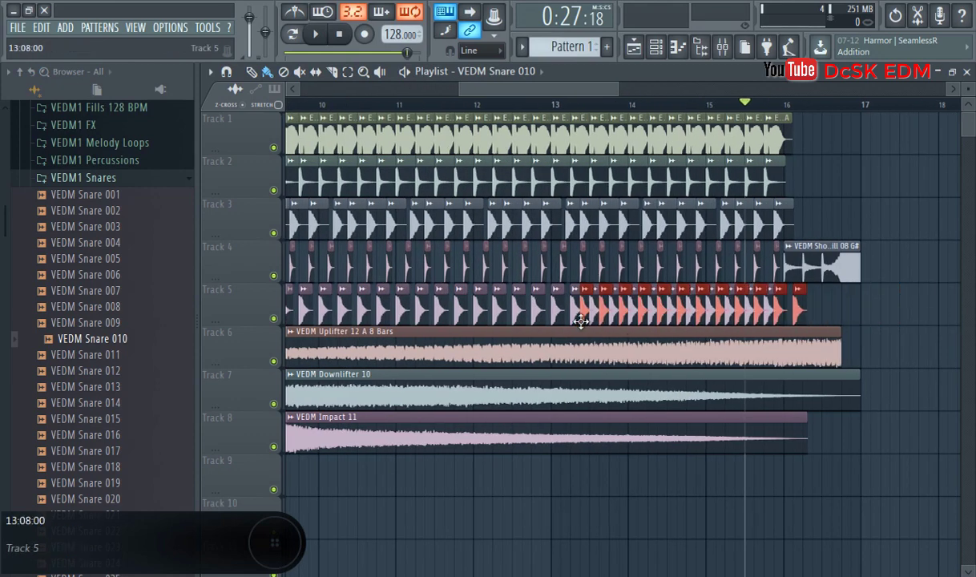
drag(831, 320, 720, 313)
scroll(720, 312, up, 2)
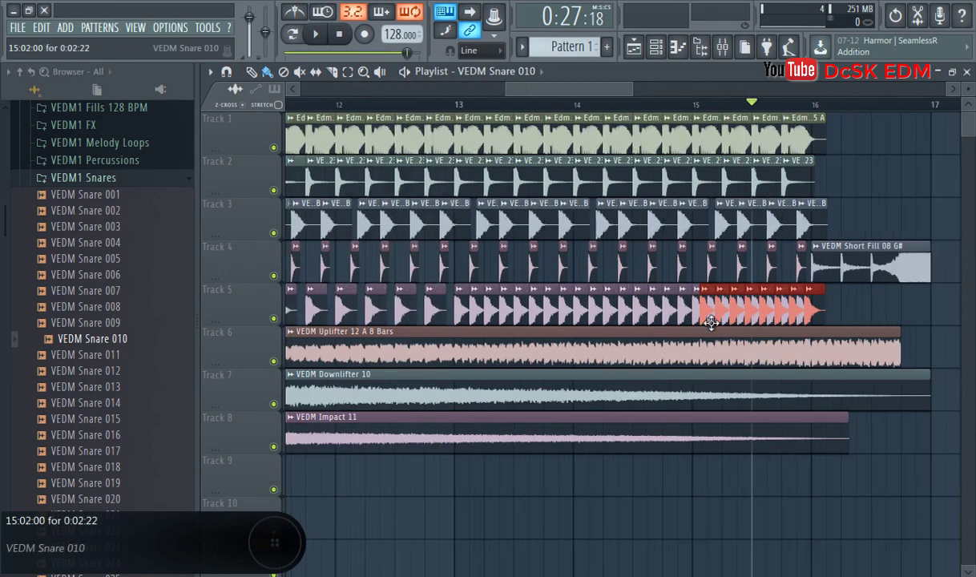
Step: Play the snare build-up from bar 9 and deselect its clips
scroll(711, 322, down, 4)
key(space)
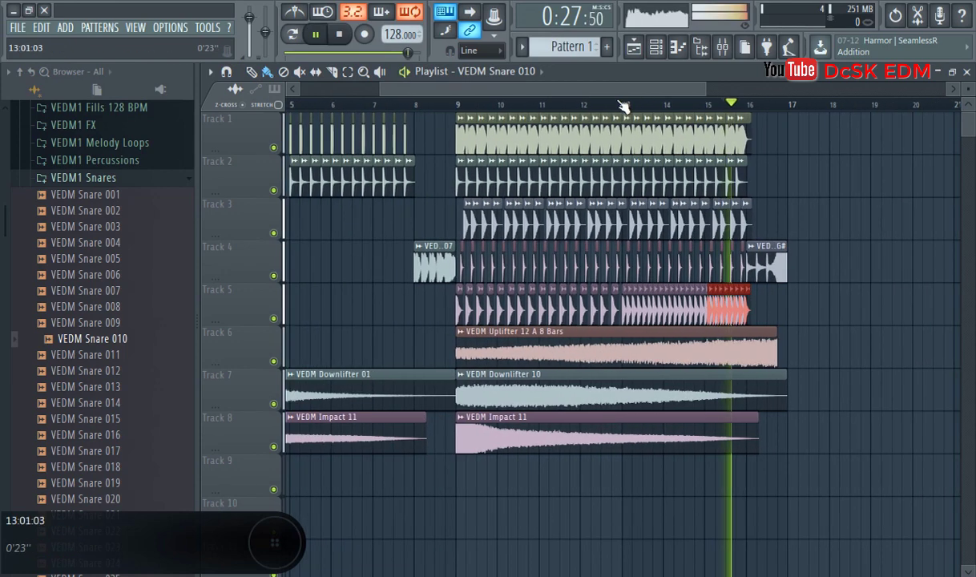
click(458, 107)
ctrl+click(830, 307)
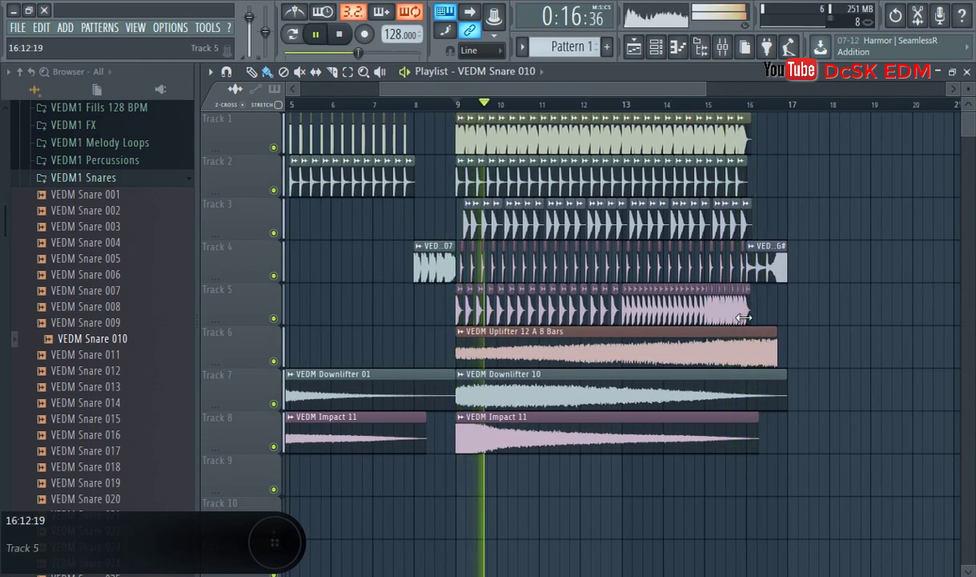
Step: Route the VEDM Snare 010 channel to mixer Insert 3
double_click(463, 319)
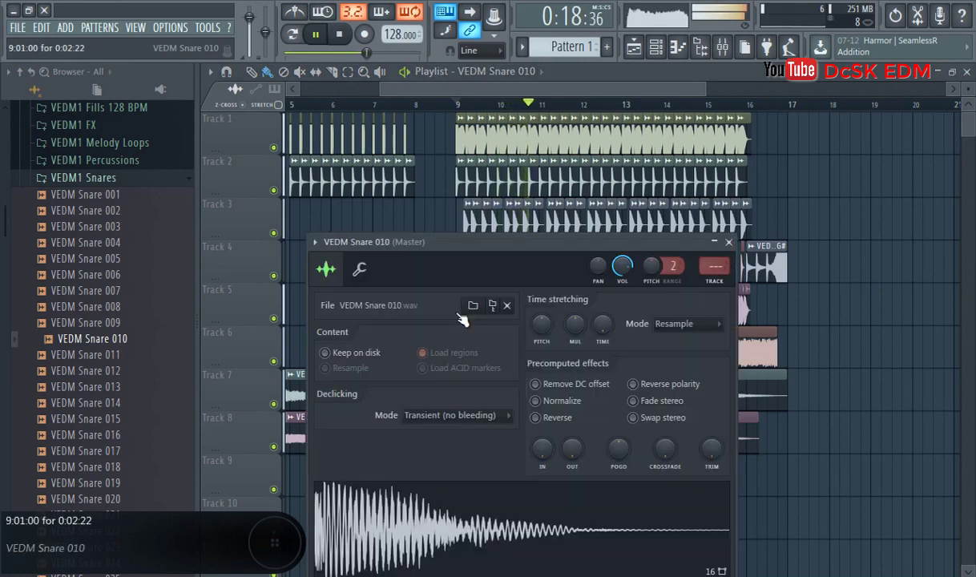
key(F9)
right_click(339, 326)
mouse_move(381, 355)
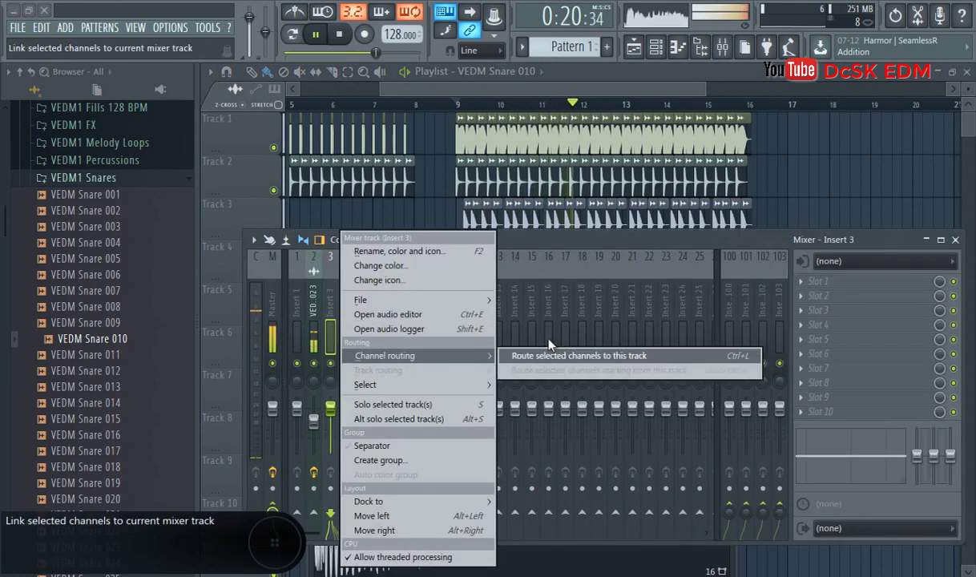
click(561, 355)
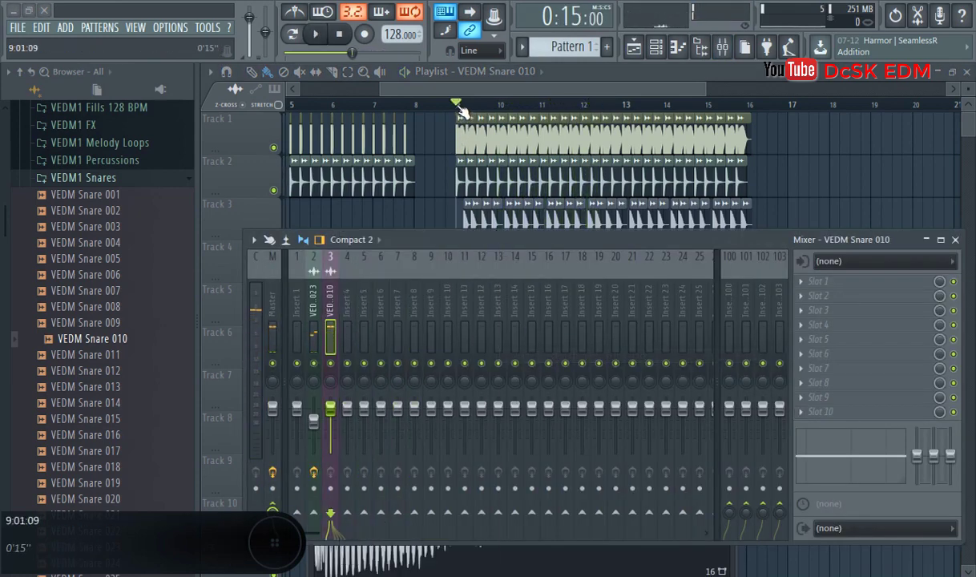
Step: Lower the VEDM Snare 010 mixer volume, create a volume automation clip for it over bars 9 to 16, and enlarge Track 9
drag(459, 107, 745, 111)
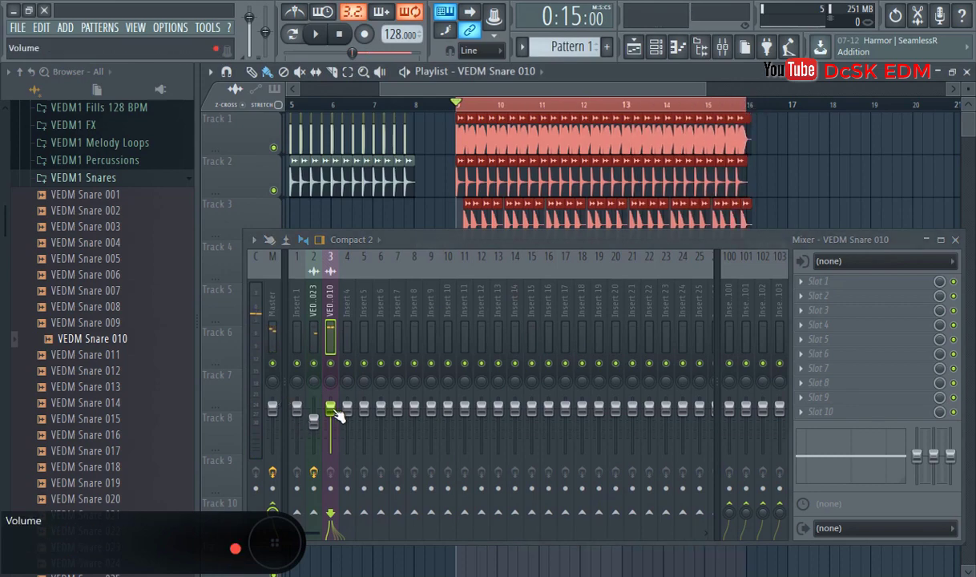
right_click(331, 445)
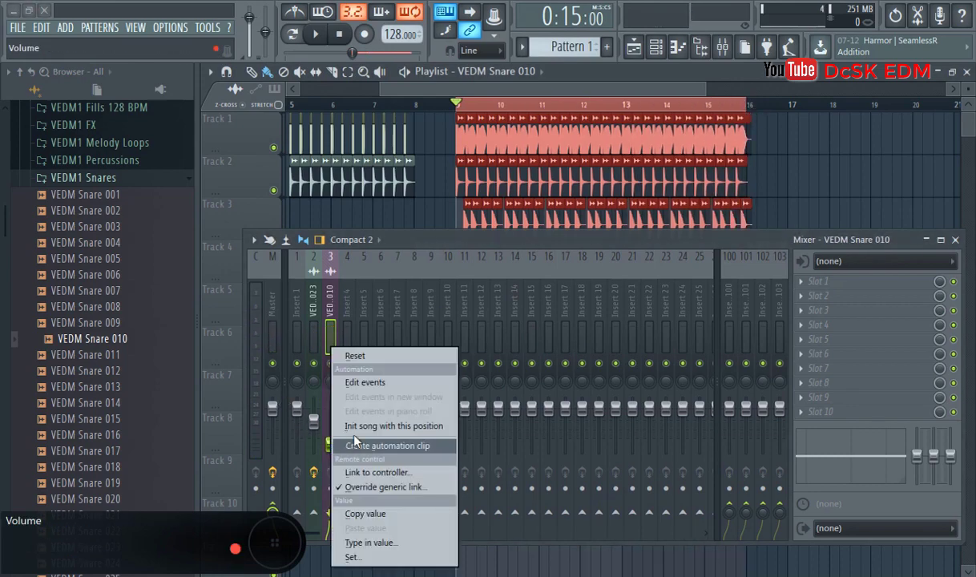
click(364, 446)
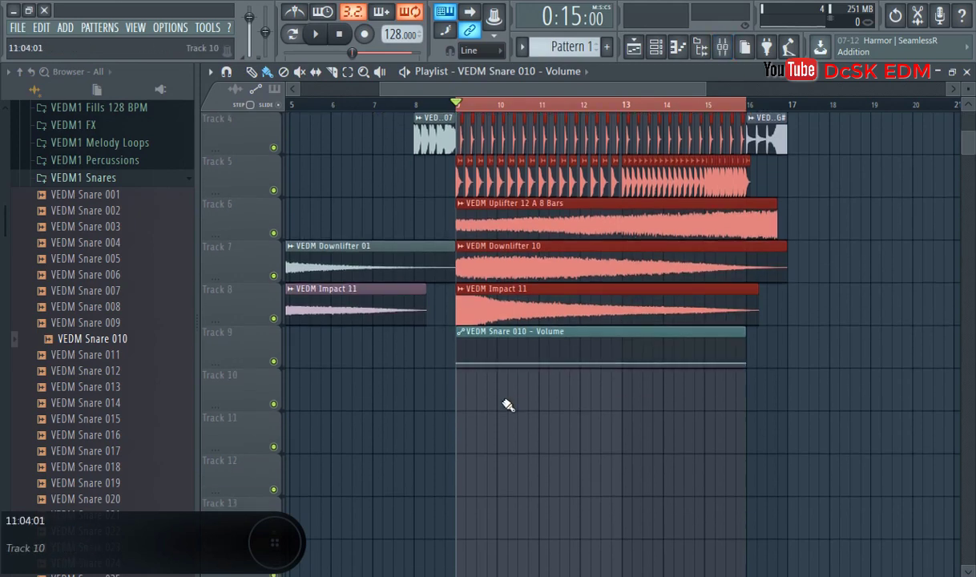
drag(245, 371, 245, 463)
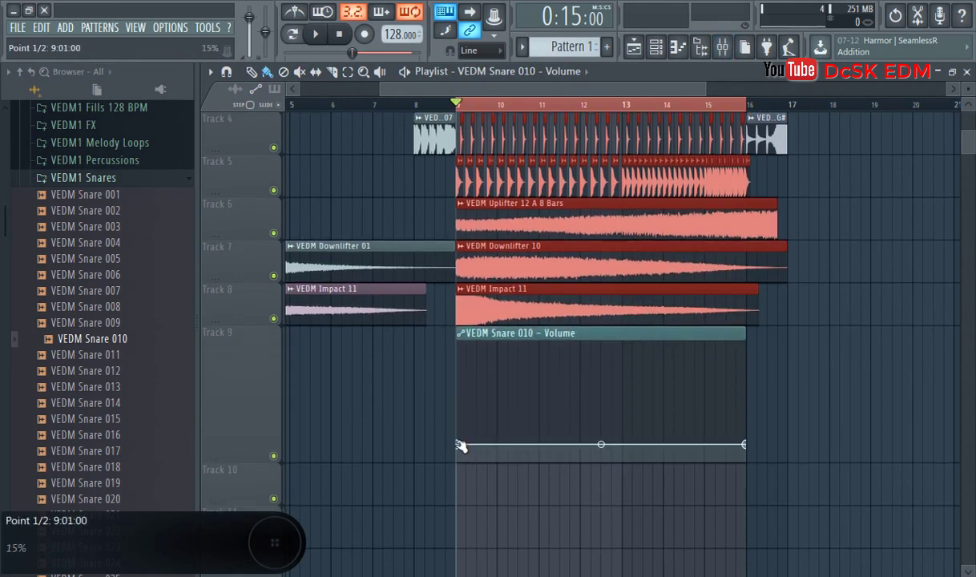
Step: Keep the VEDM Snare 010 volume automation at 0% until bar 11, curve its rise toward bar 16, and slightly lower its end point
drag(461, 446, 461, 479)
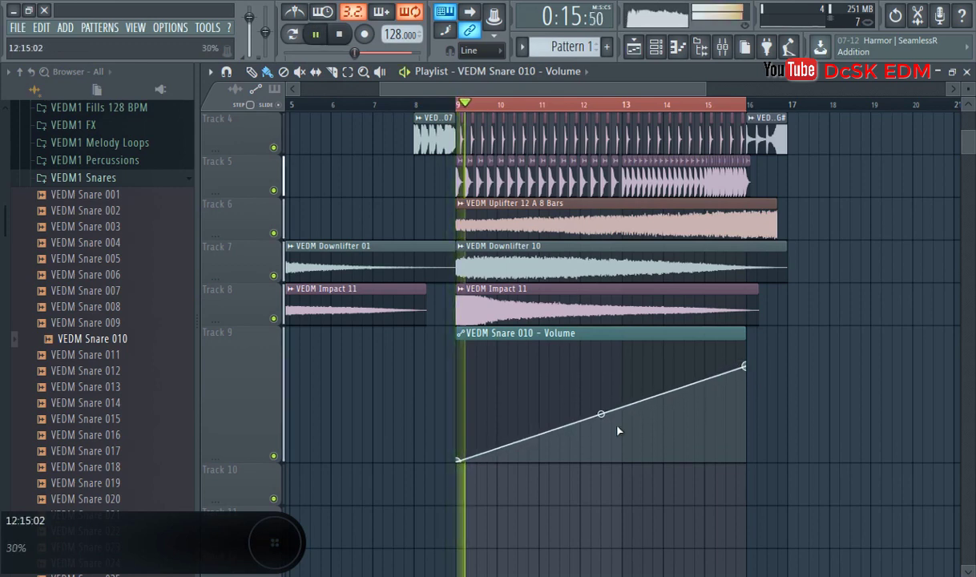
right_click(499, 460)
right_click(540, 461)
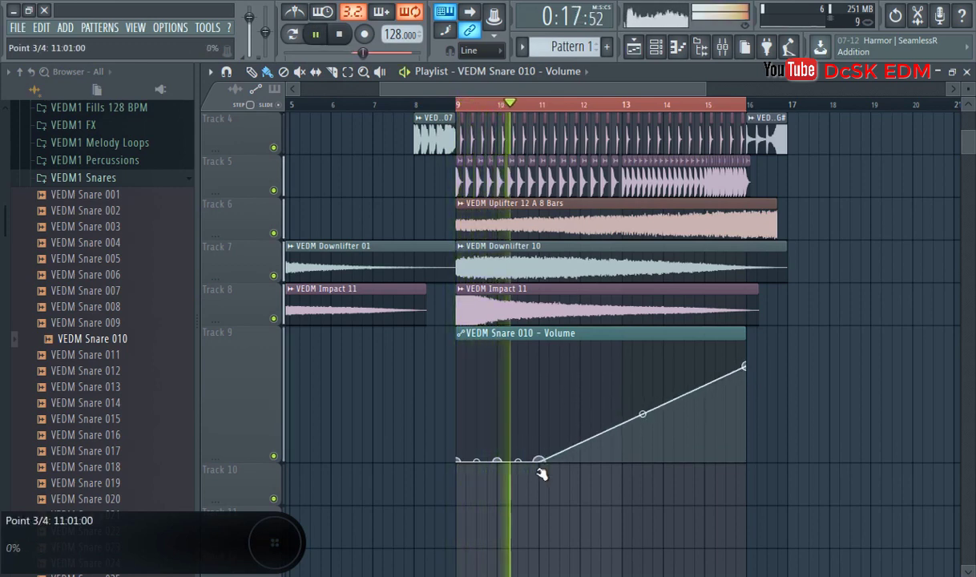
drag(643, 411, 643, 384)
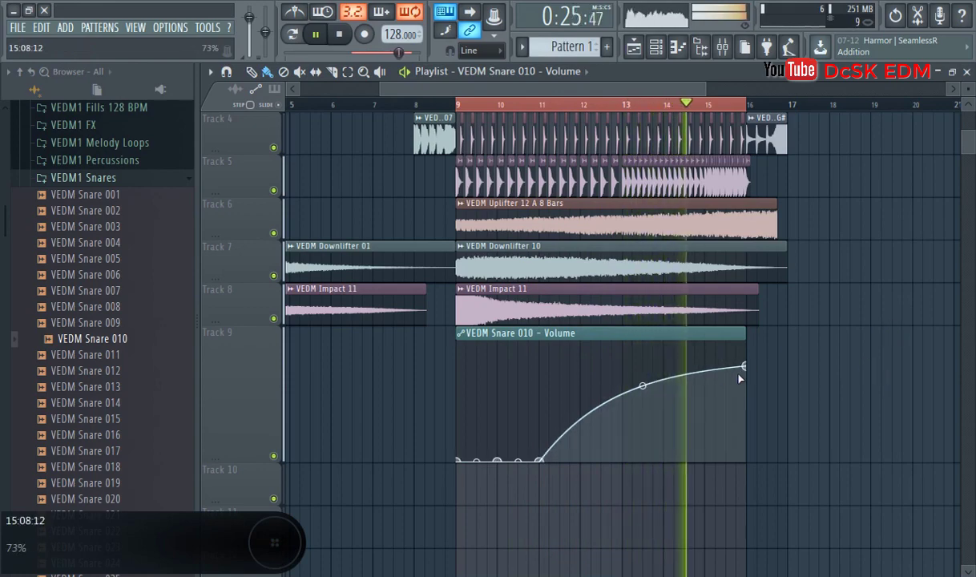
click(602, 103)
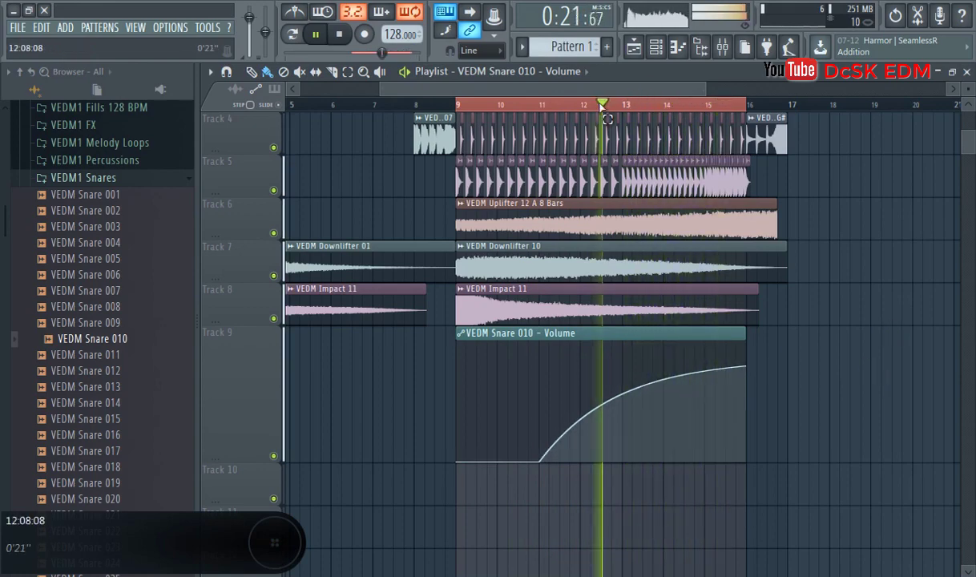
drag(747, 367, 751, 378)
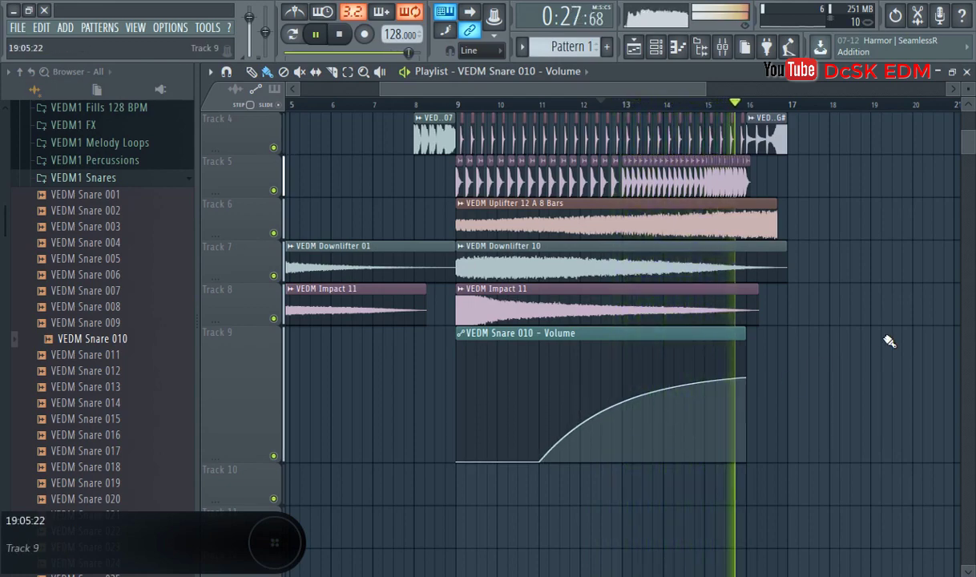
Step: Reset Track 9 to 100% size and stop playback
right_click(256, 345)
mouse_move(320, 375)
click(411, 406)
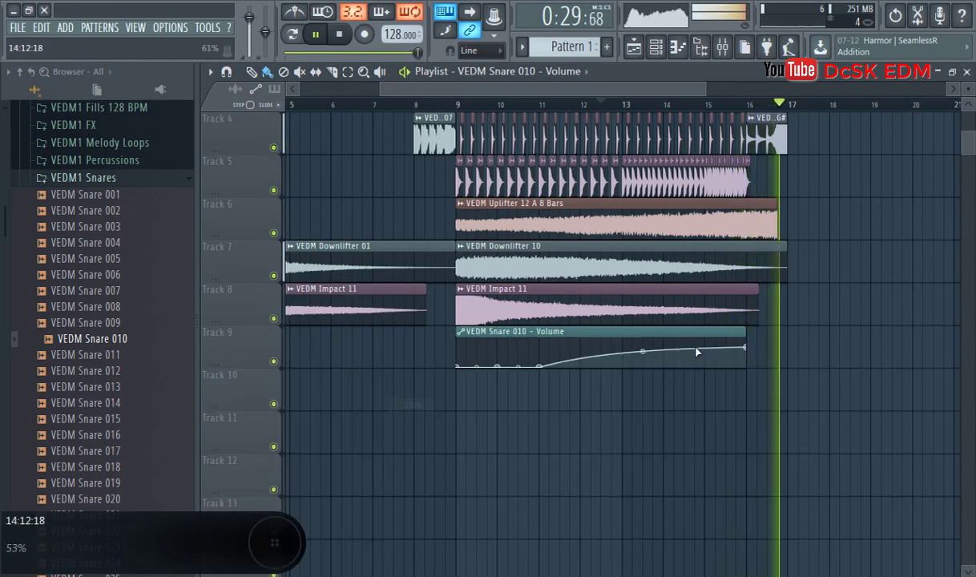
scroll(740, 342, up, 3)
key(space)
Step: Set the VEDM Snare 010 channel's pitch range to 48 and select bars 9 to 16 in the playlist
double_click(712, 311)
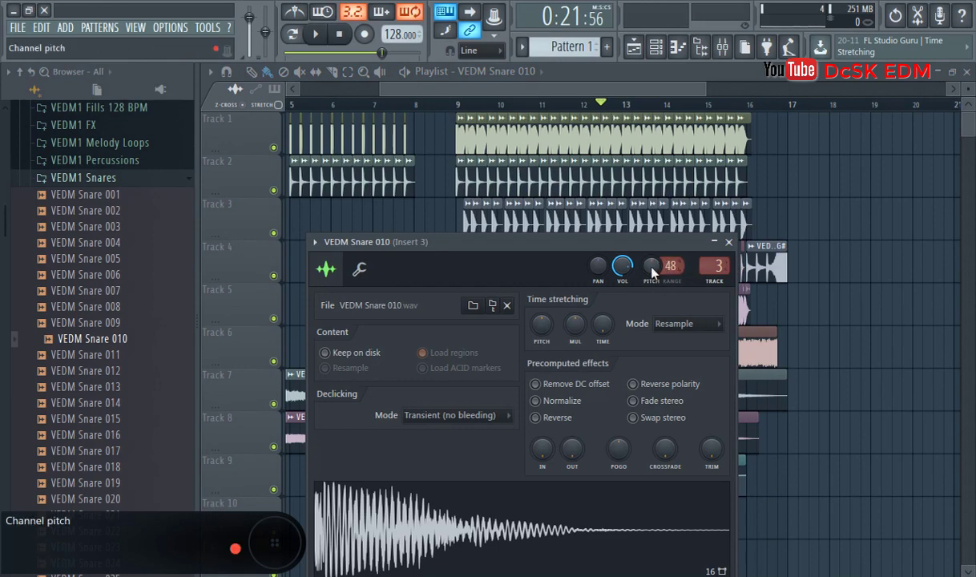
key(F9)
key(F9)
click(458, 106)
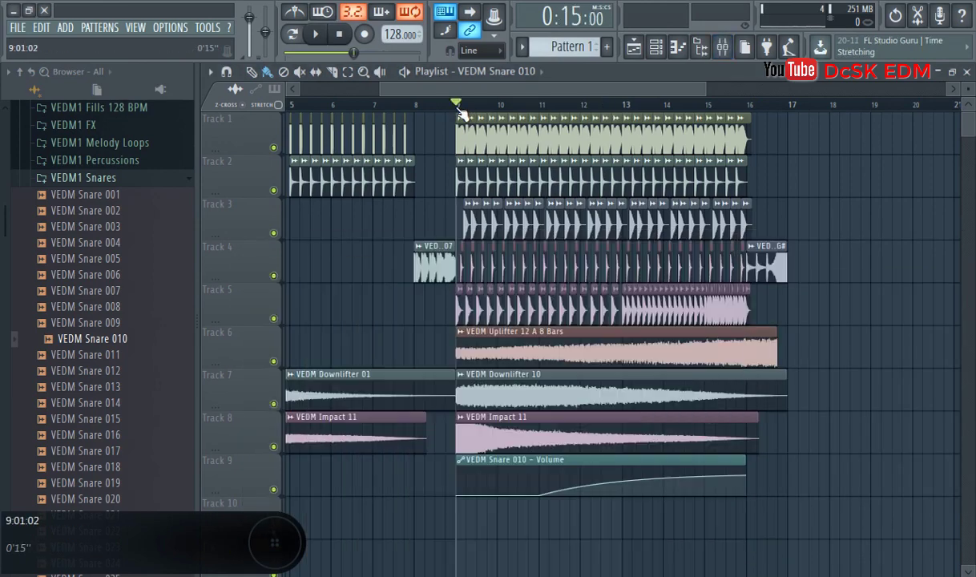
drag(459, 112, 745, 114)
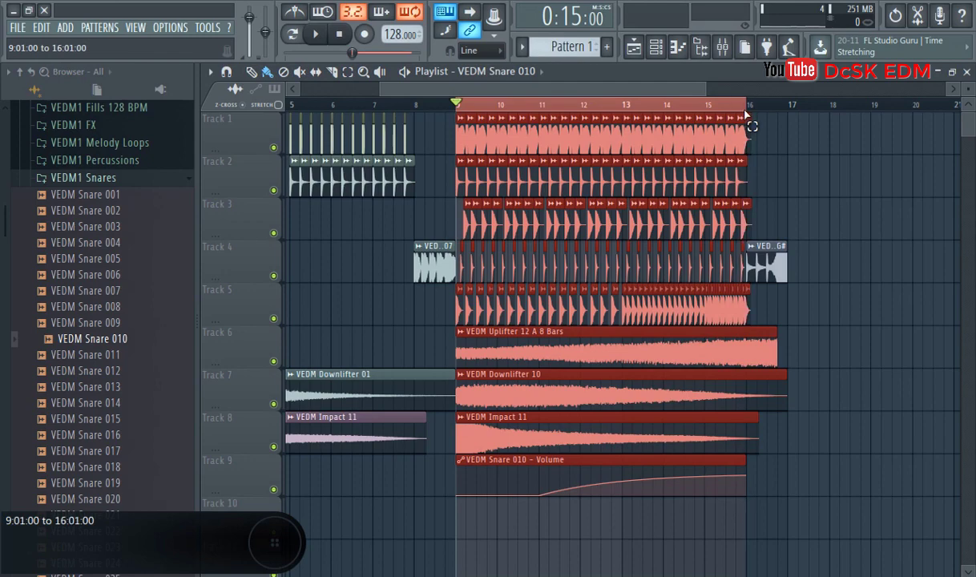
Step: Create a channel pitch automation clip for VEDM Snare 010 over the selected bars 9 to 16
double_click(728, 309)
right_click(651, 266)
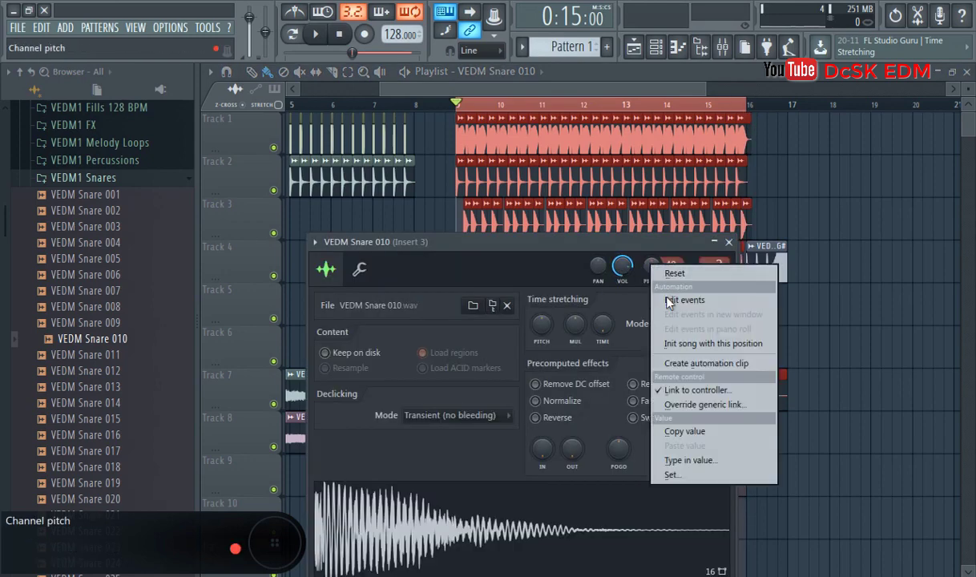
click(676, 363)
key(F9)
key(F9)
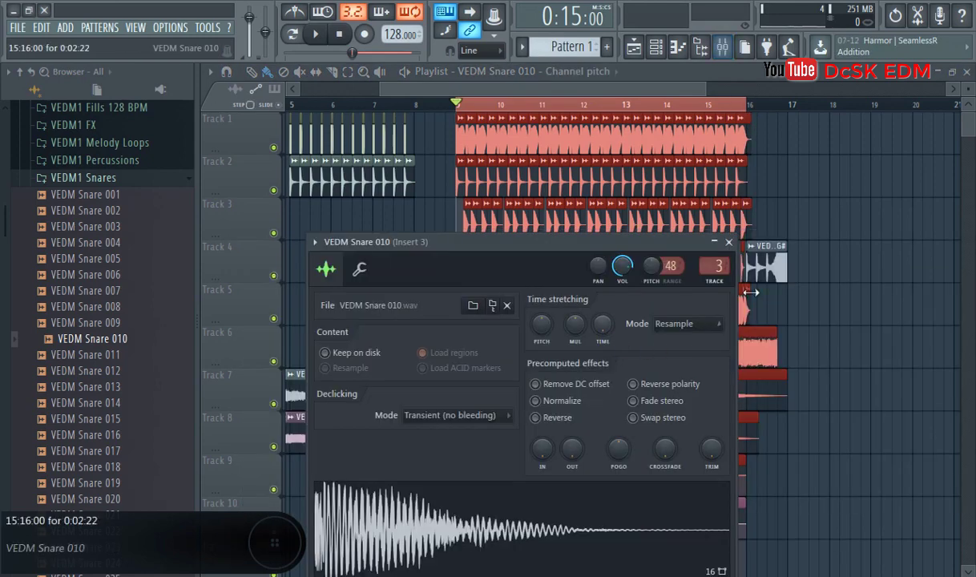
click(728, 241)
Step: Copy the pitch clip's start value to a new point at bar 15, enlarge Track 10, and raise the end point to 65%
scroll(734, 270, down, 3)
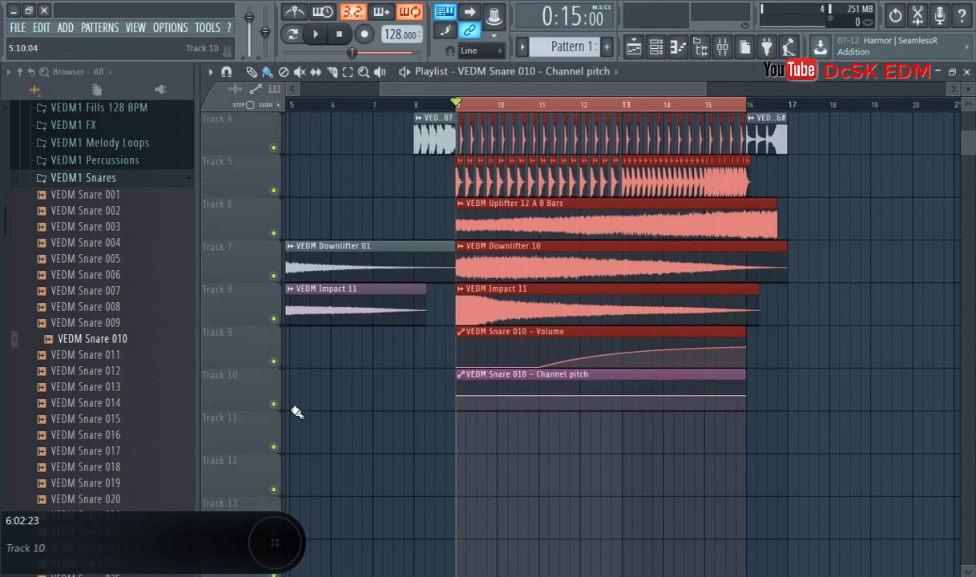
right_click(459, 395)
click(492, 544)
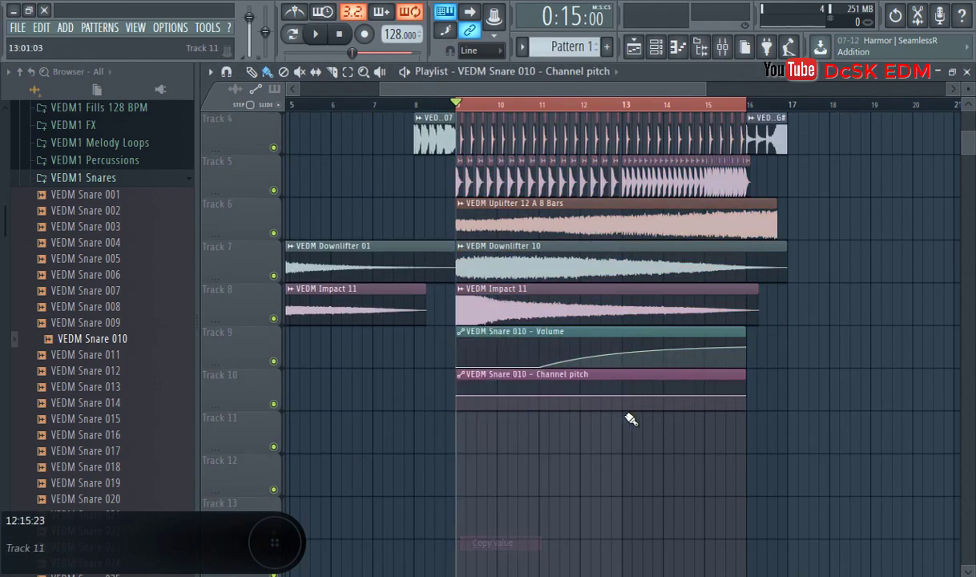
right_click(707, 396)
click(753, 556)
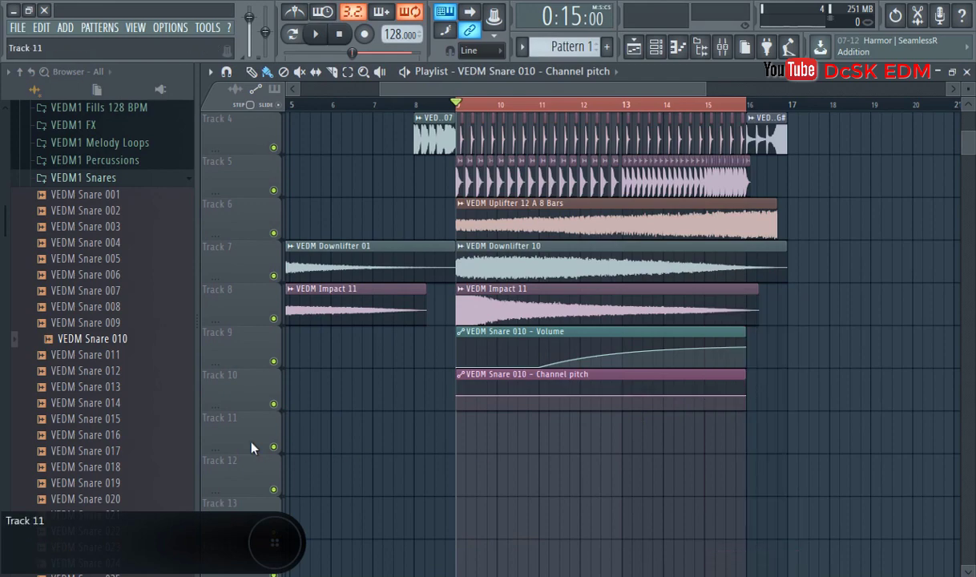
drag(233, 409, 256, 529)
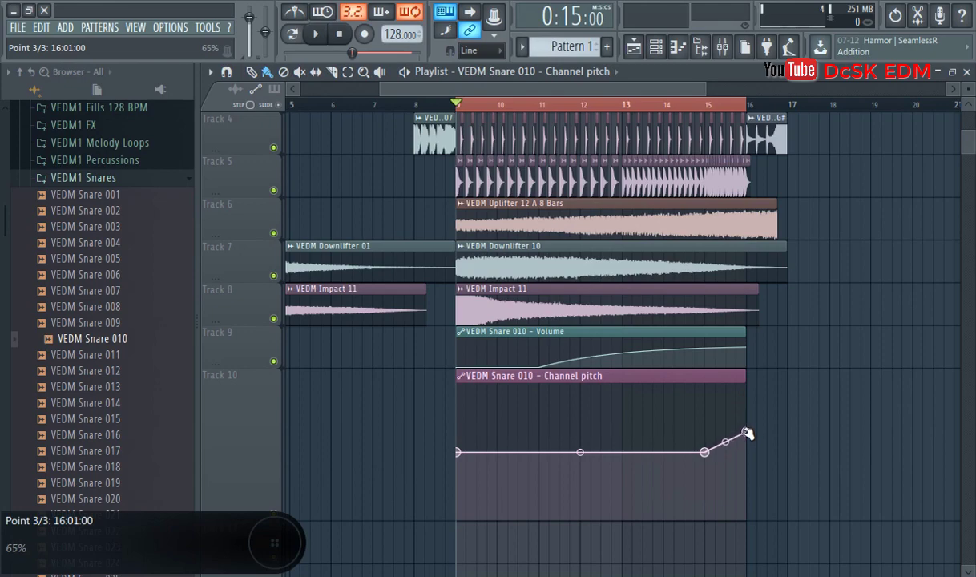
Step: Play the build-up with the pitch automation and reset Track 10 to 100% size
key(space)
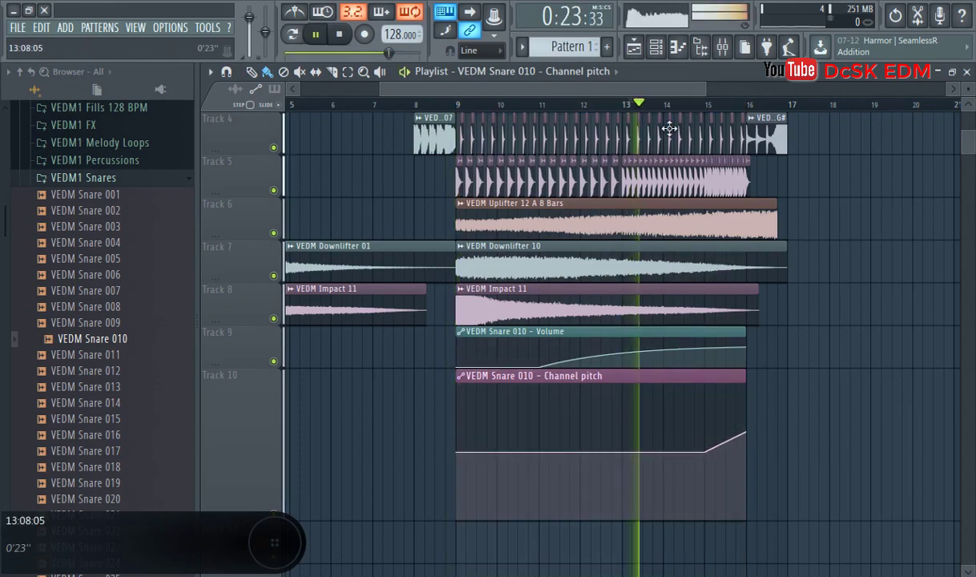
scroll(812, 349, up, 1)
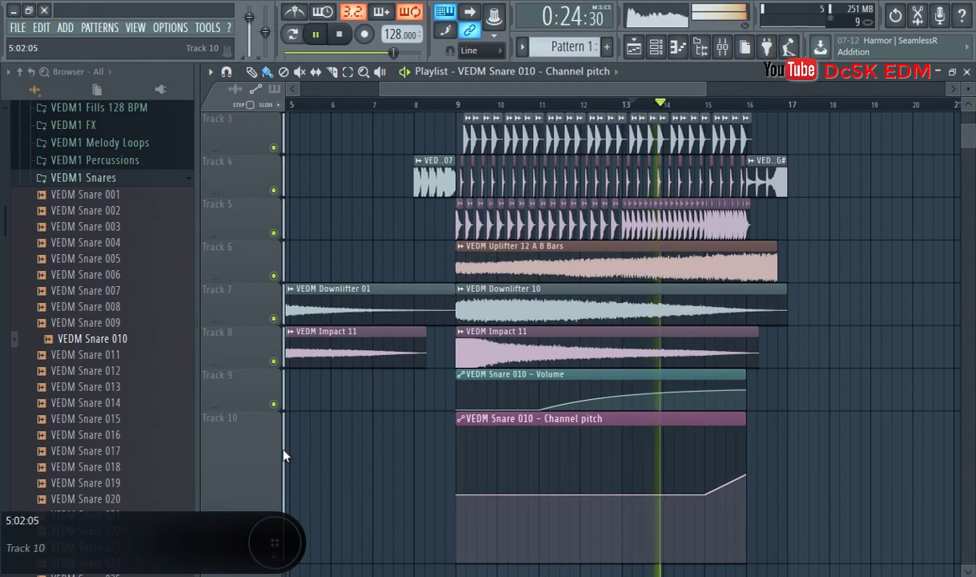
right_click(267, 456)
mouse_move(327, 375)
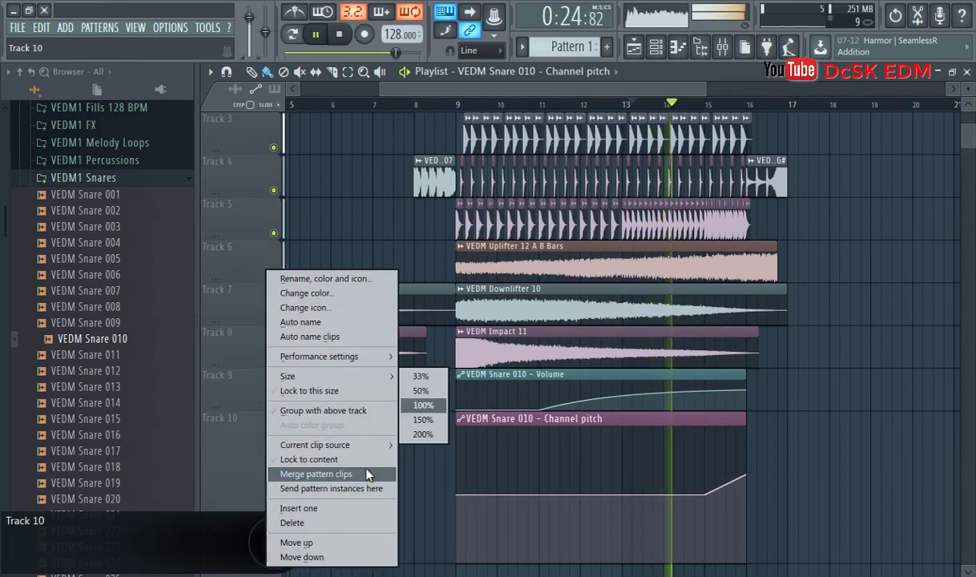
click(420, 405)
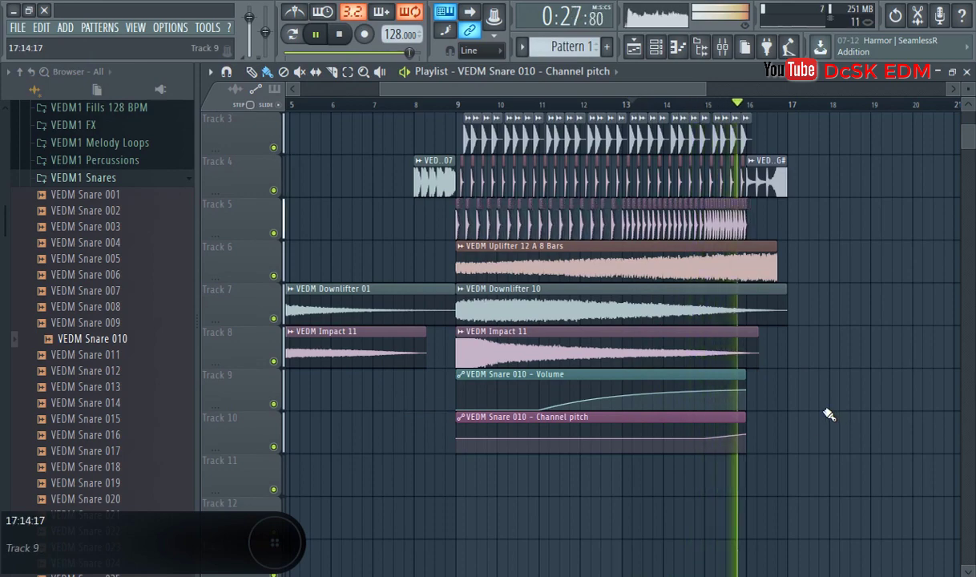
Step: Set the VEDM Uplifter 12 A 8 Bars channel volume to 60%
scroll(822, 417, up, 2)
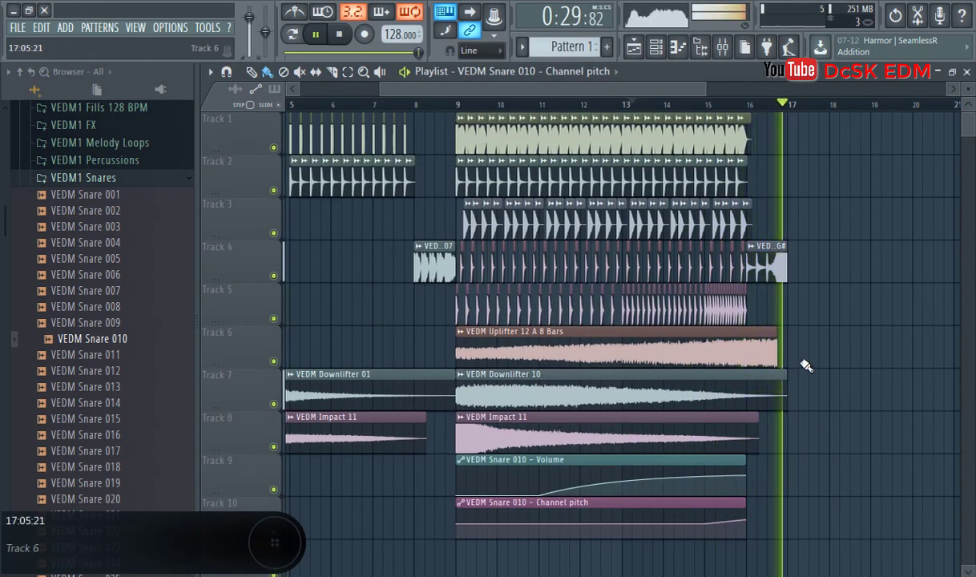
double_click(762, 350)
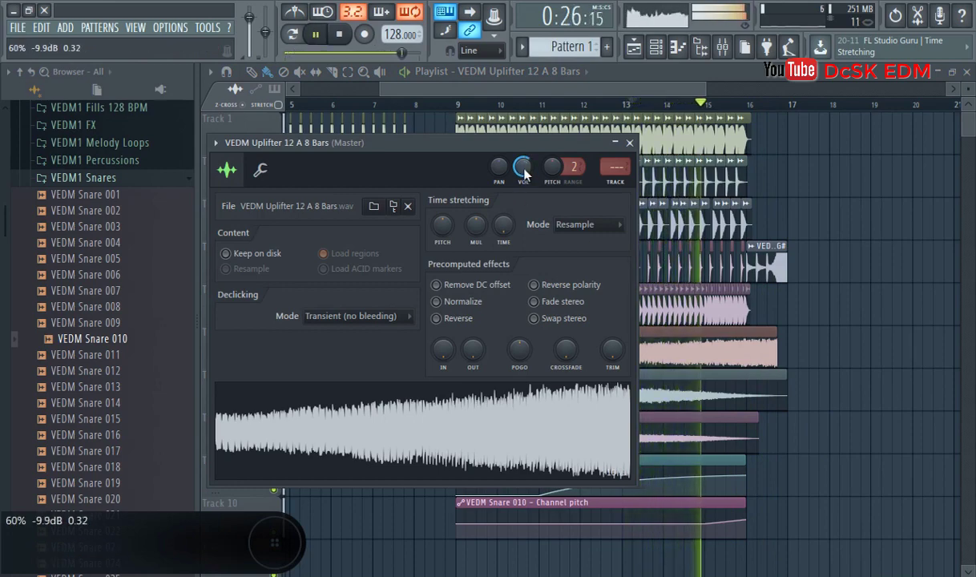
click(629, 142)
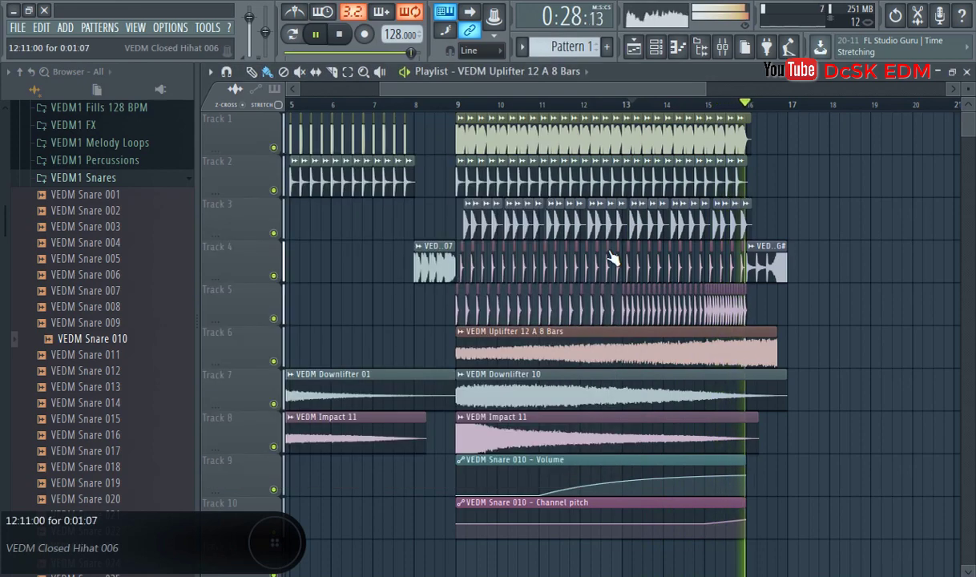
Step: Stop playback and insert an empty track above the VEDM Snare 010 build-up track
scroll(327, 336, down, 3)
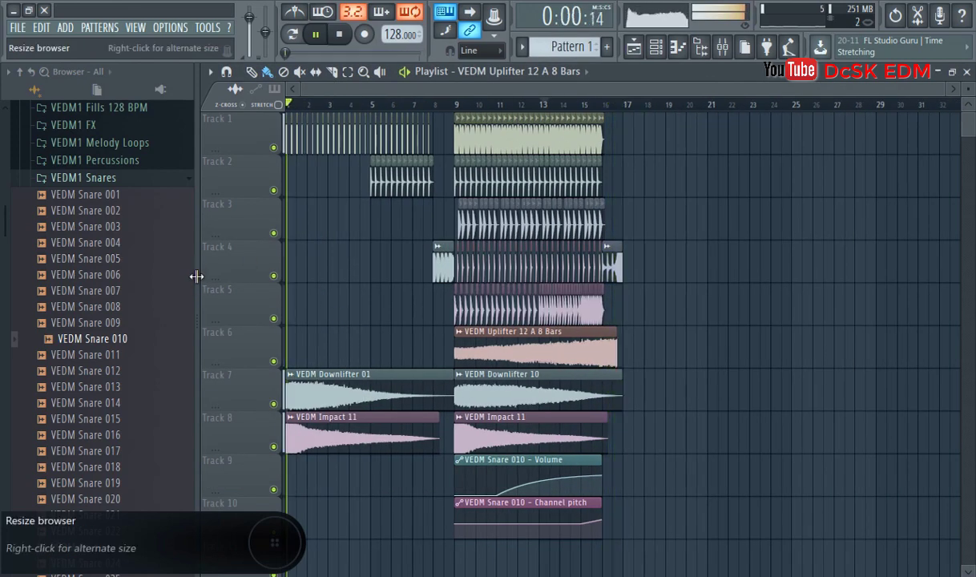
key(space)
scroll(373, 365, down, 3)
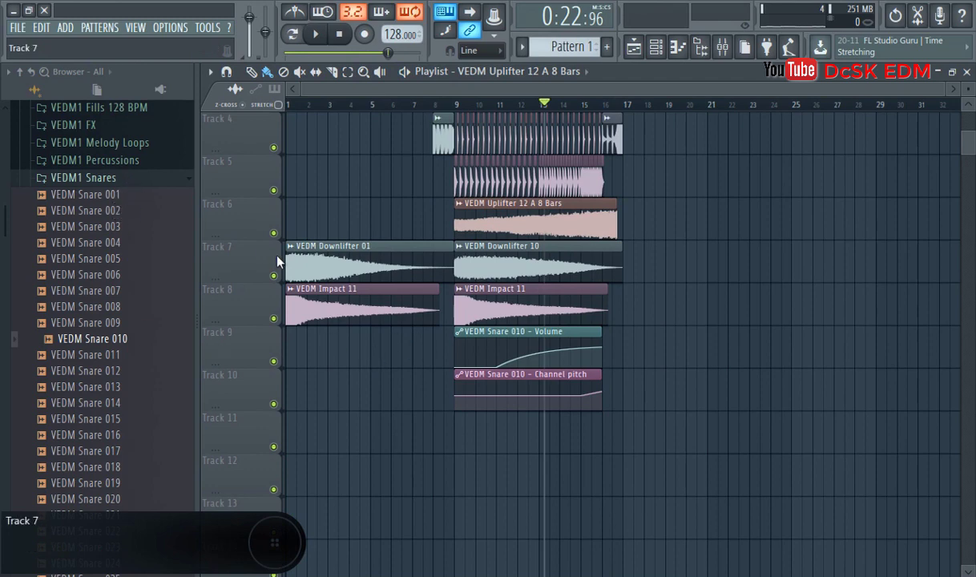
scroll(280, 265, up, 2)
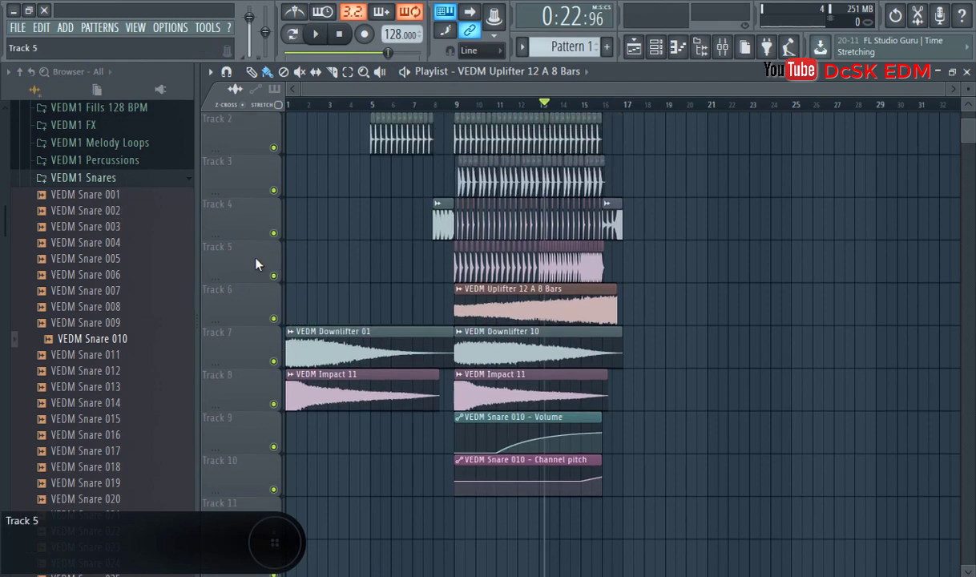
scroll(257, 267, up, 1)
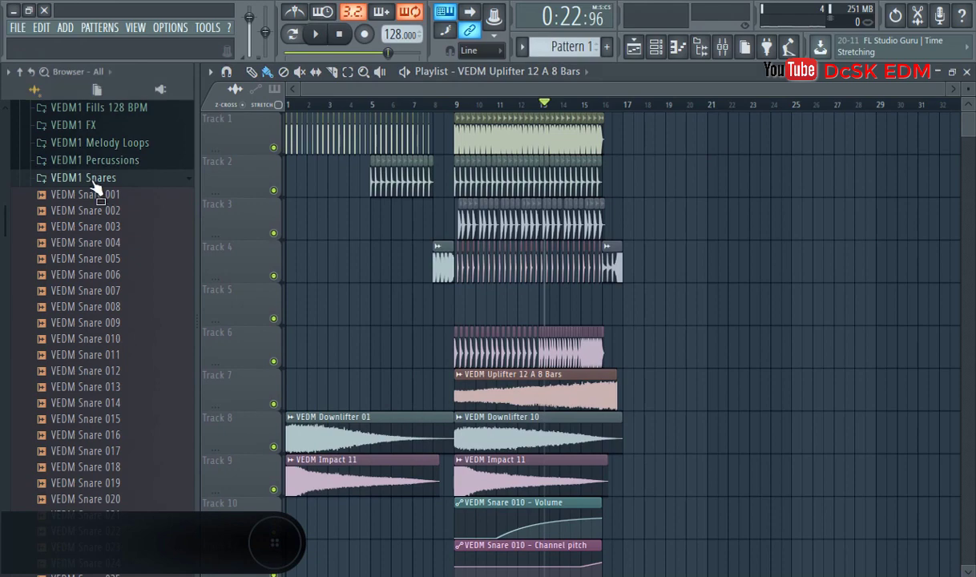
Step: Audition samples in the VEDM Rides folder and place VEDM Ride 002 on the empty Track 5
click(93, 182)
click(125, 170)
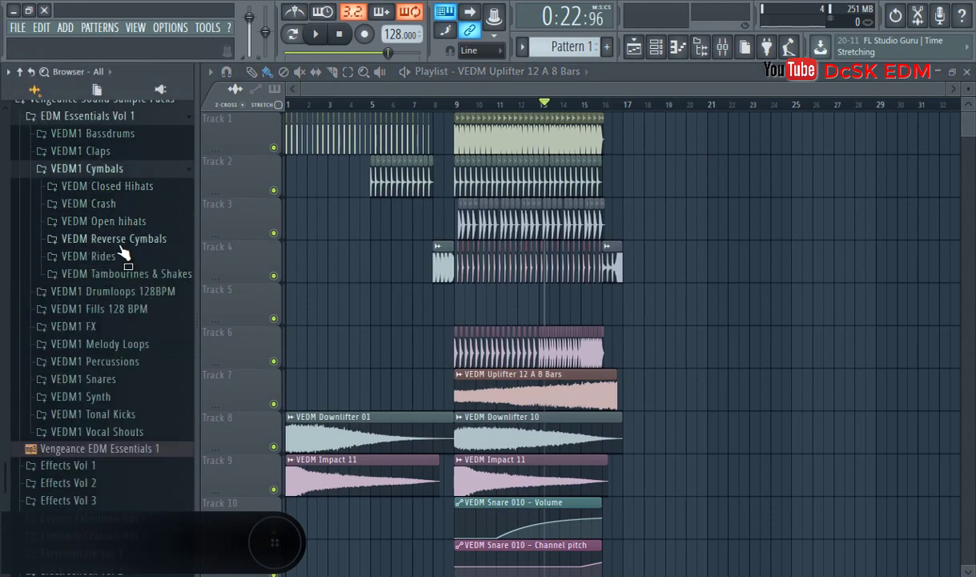
click(128, 253)
key(Down)
key(Down)
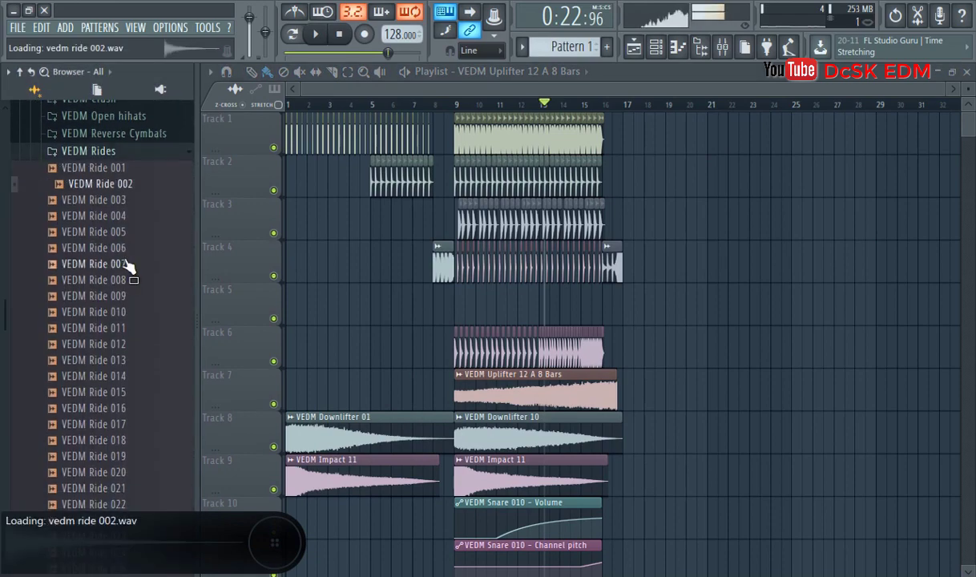
drag(120, 191, 305, 307)
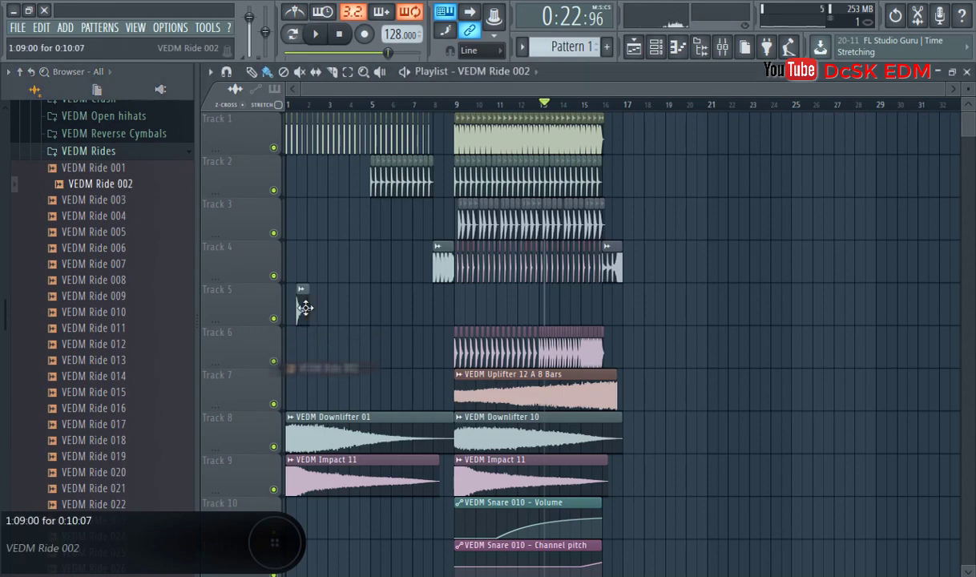
Step: Align the VEDM Ride 002 clip with bar 1, play it, and repeat it at the start of each bar through bar 6
key(space)
scroll(298, 329, up, 3)
key(space)
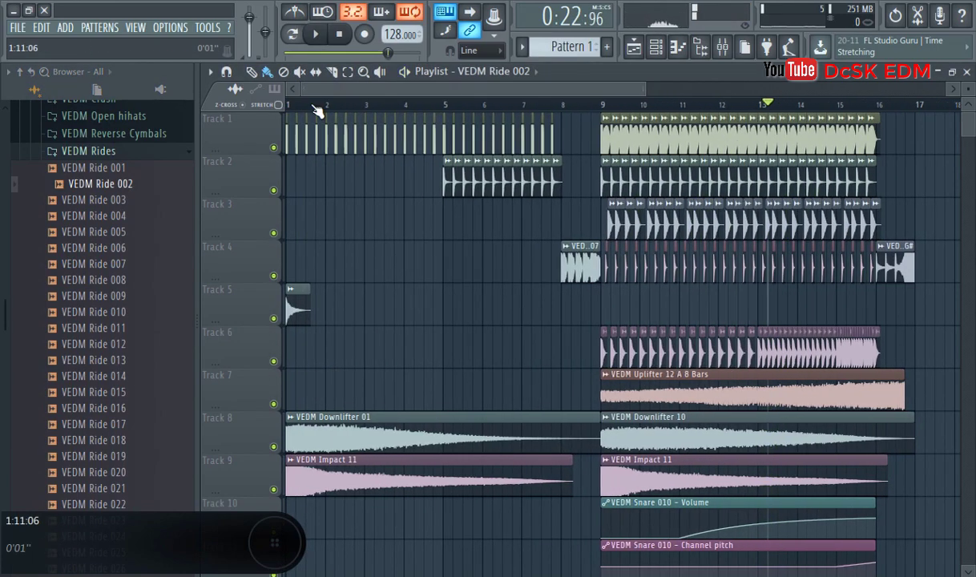
click(296, 105)
key(space)
key(space)
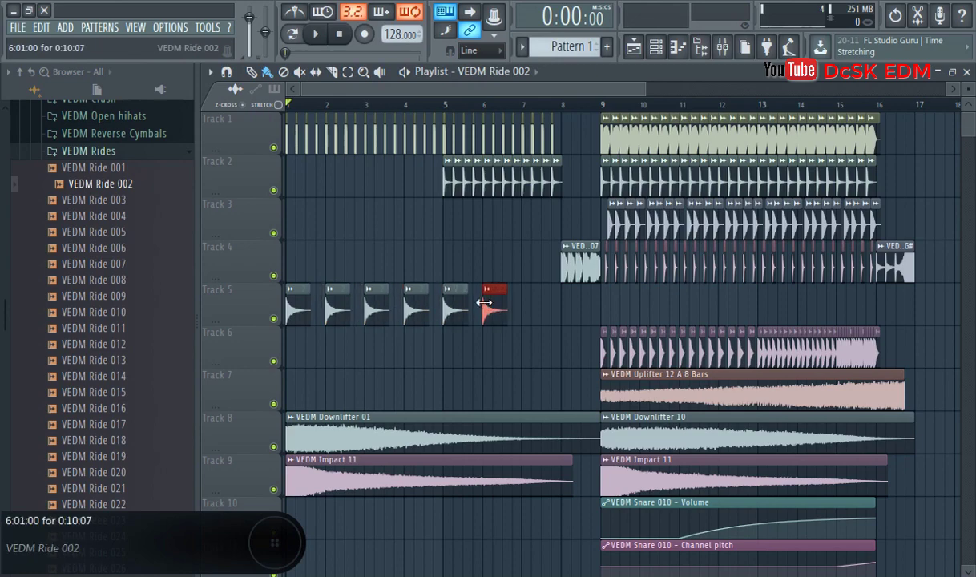
Step: Add the bar 7 ride hit, duplicate the hits onto the remaining beats of bars 1 to 7, and start playback
click(525, 304)
drag(595, 307, 321, 309)
key(space)
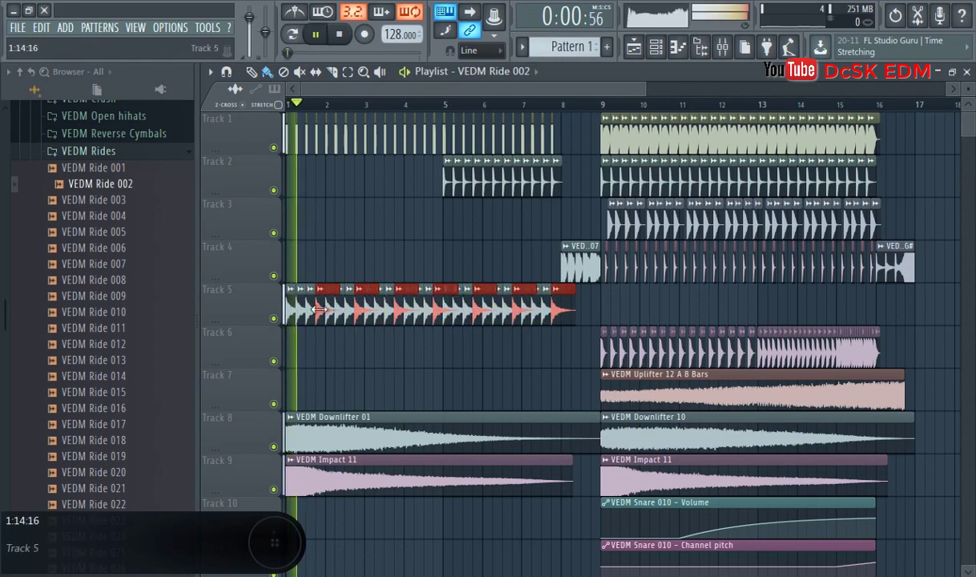
Step: Fade out the VEDM Ride 002 sample's tail and set its channel volume to 41%
double_click(326, 309)
drag(477, 350, 476, 336)
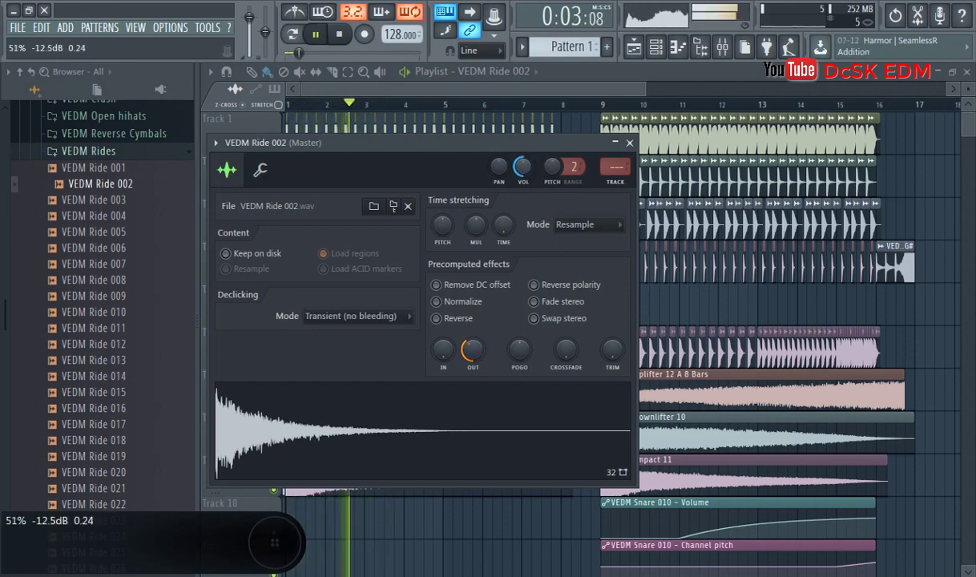
drag(474, 356, 476, 350)
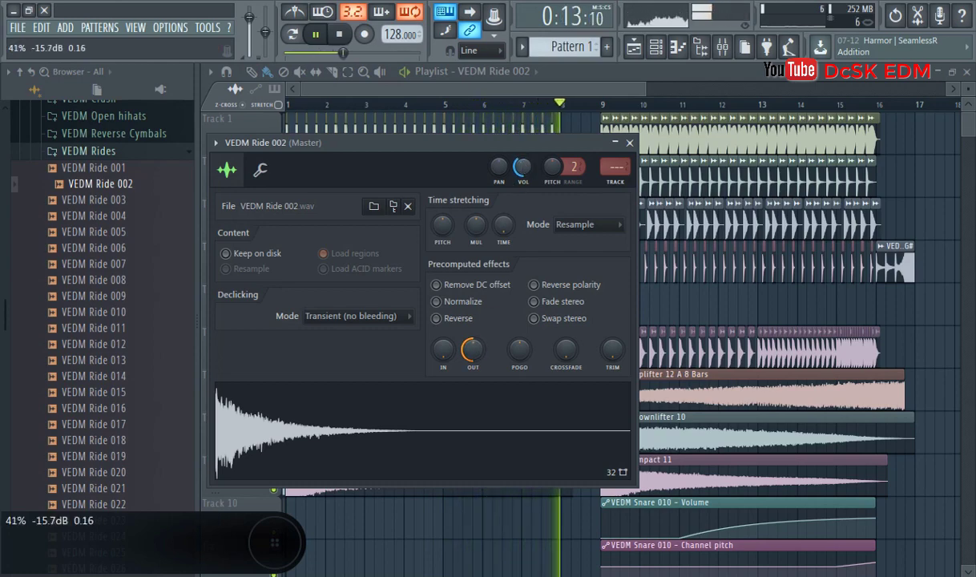
click(629, 143)
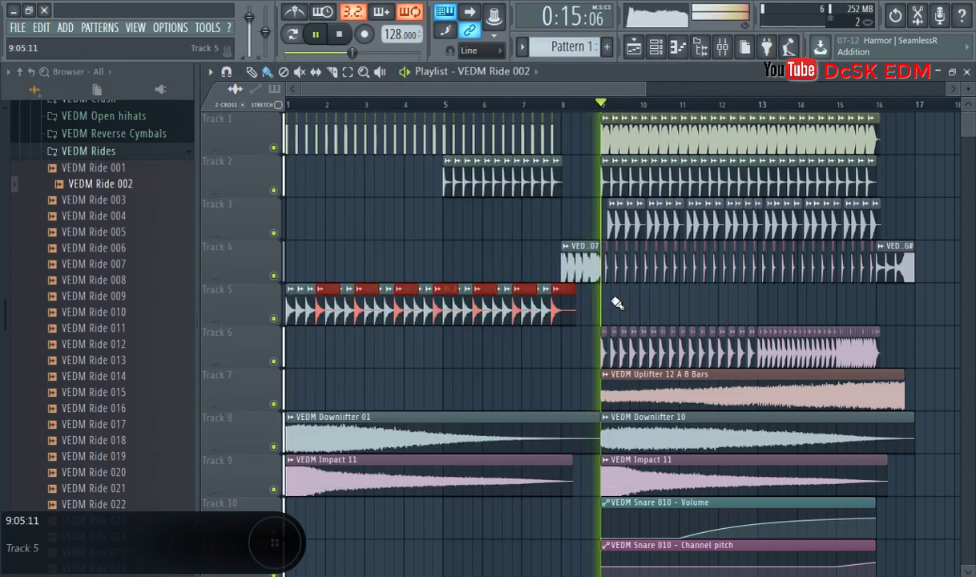
Step: Copy the VEDM Ride 002 hits of bars 1 to 7 on Track 5 to bar 9, and replay the arrangement from bar 1
drag(292, 310, 607, 309)
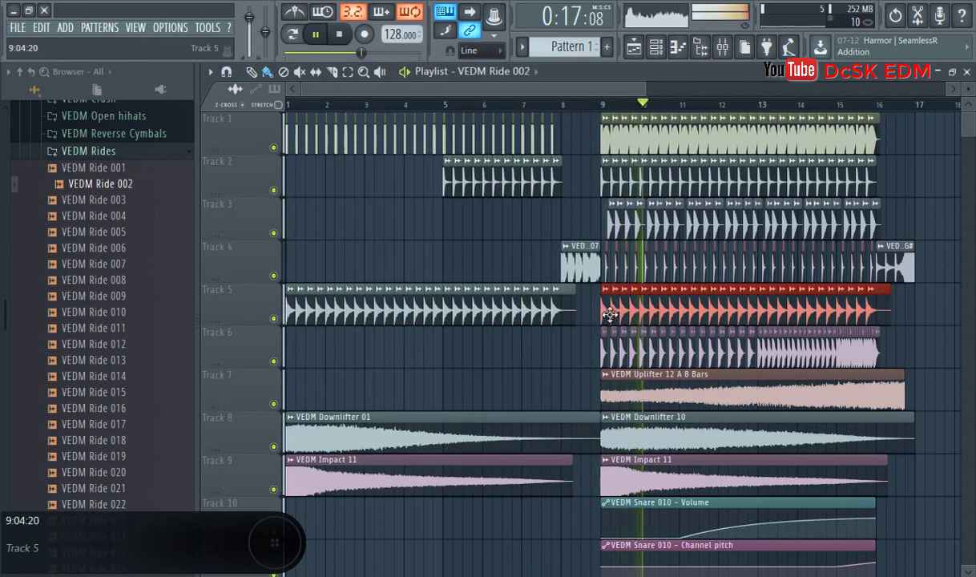
click(945, 318)
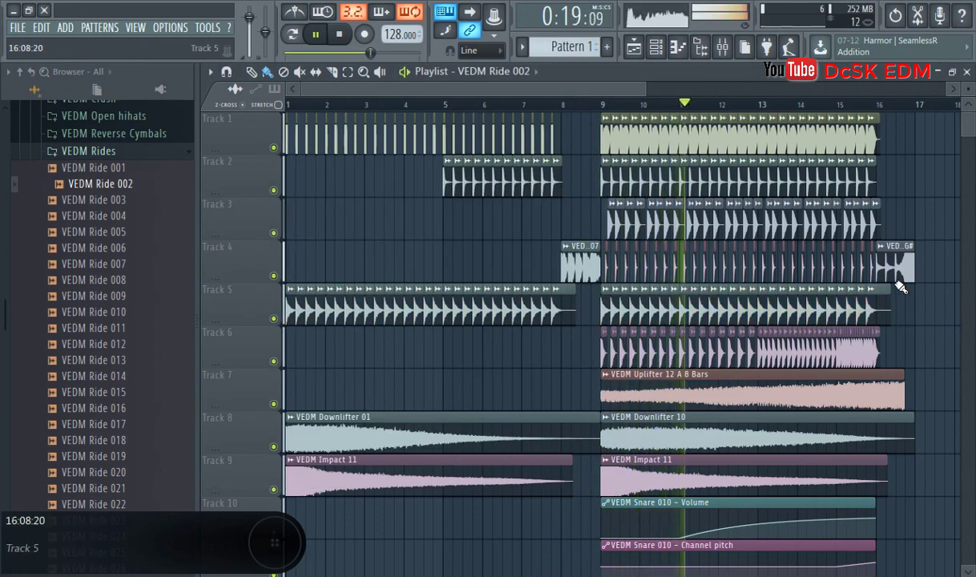
key(F9)
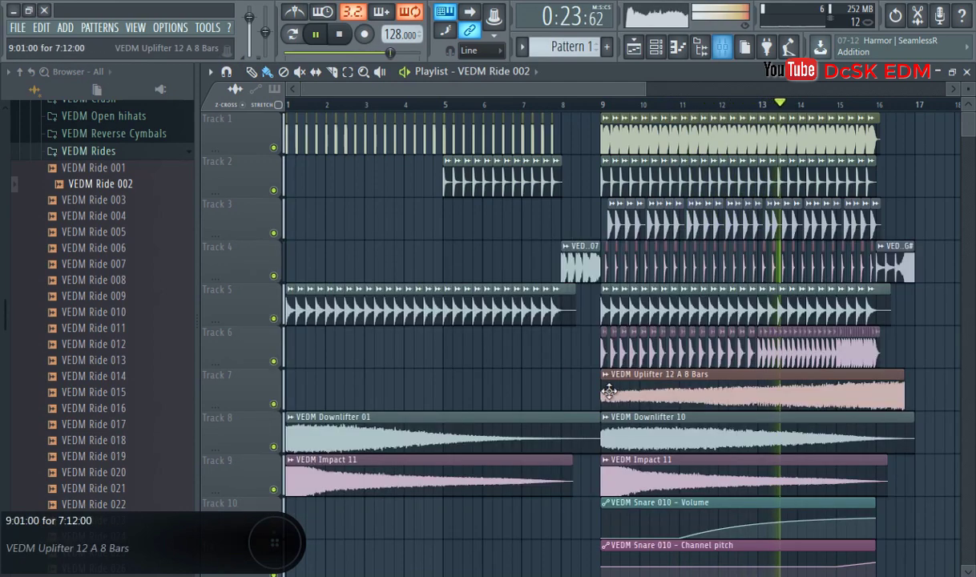
key(F9)
click(297, 104)
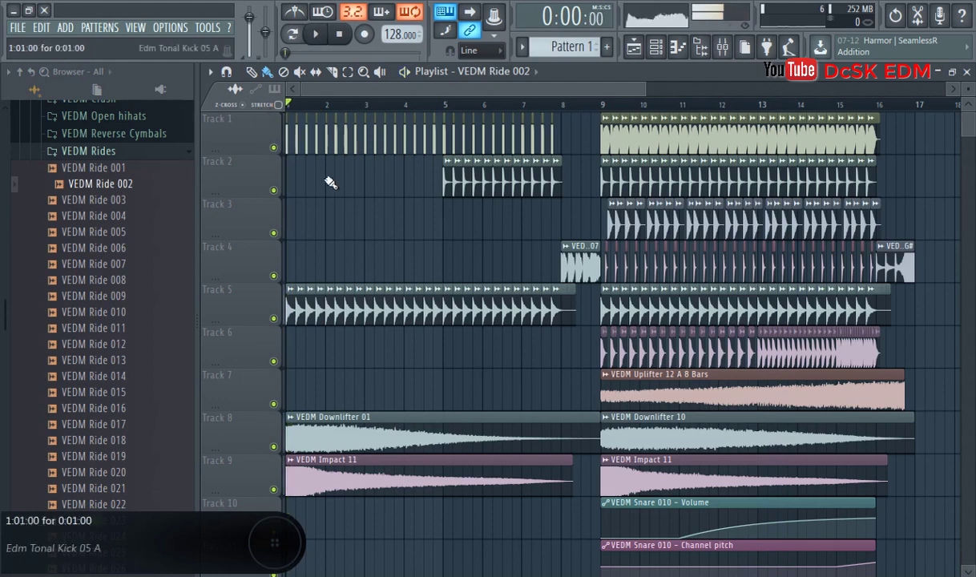
key(space)
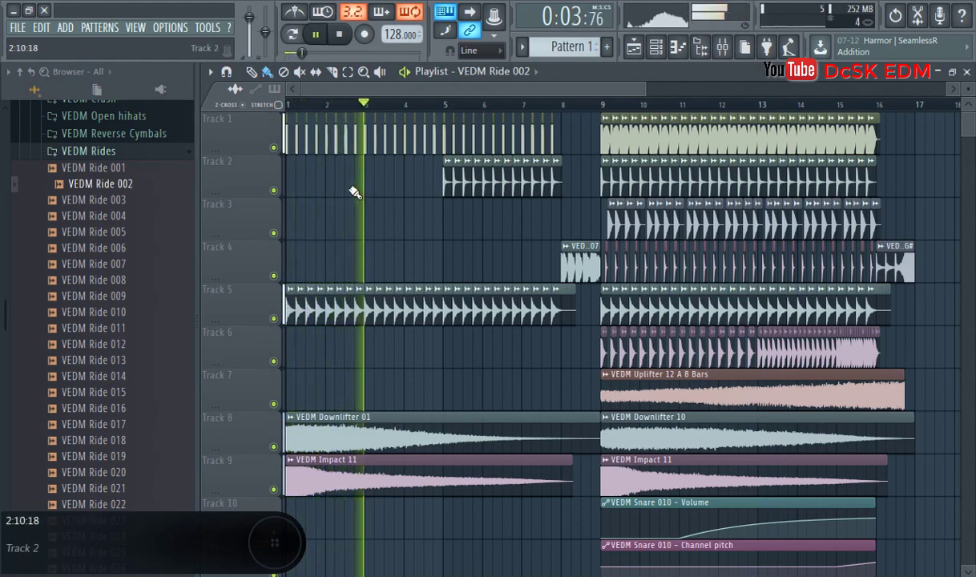
key(F9)
key(F9)
scroll(345, 224, down, 4)
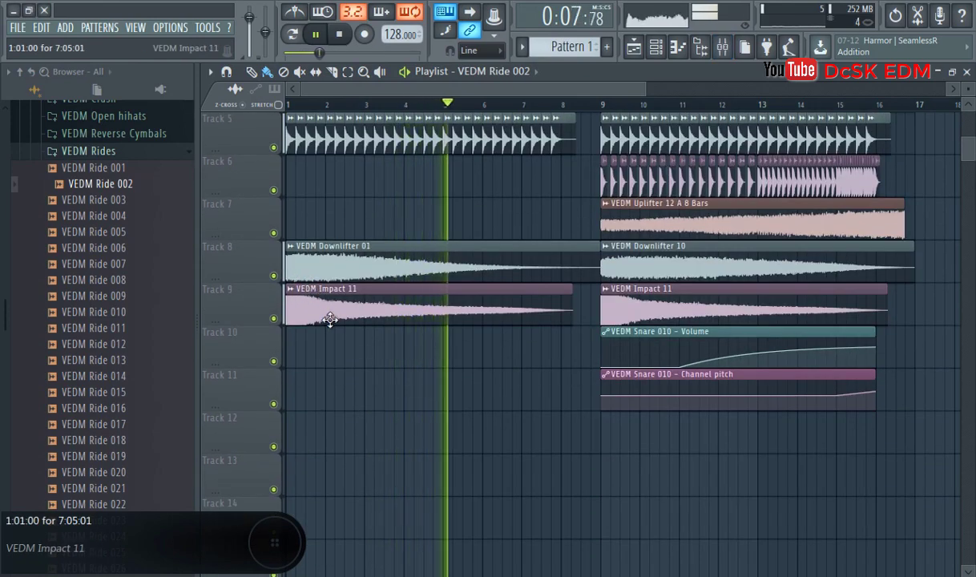
Step: Collapse VEDM Rides, open the SB_IR&D_RISERS_128 folder in Impacts Risers & Drops, stop playback, and audition SB_IR&D_RISERS_128_027
click(76, 151)
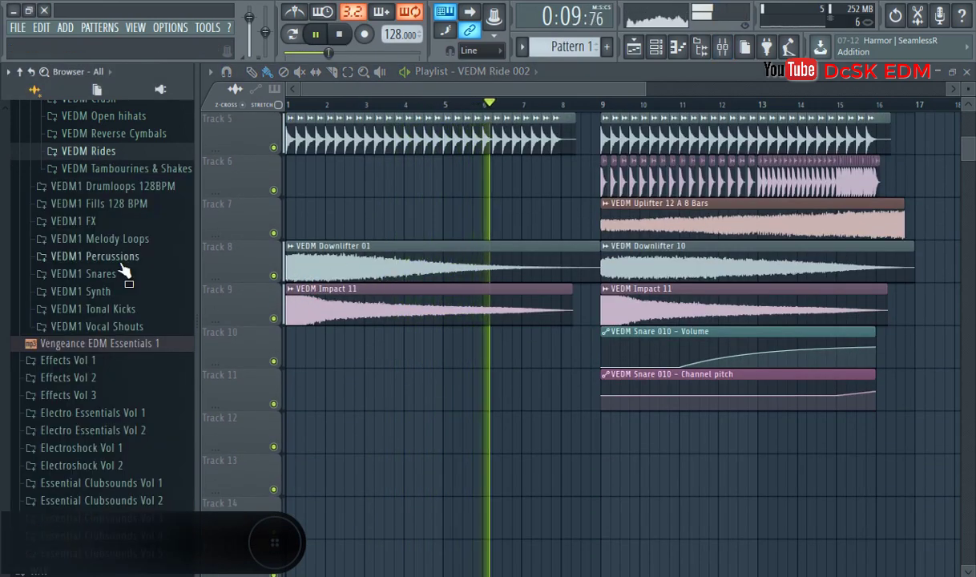
scroll(96, 256, up, 5)
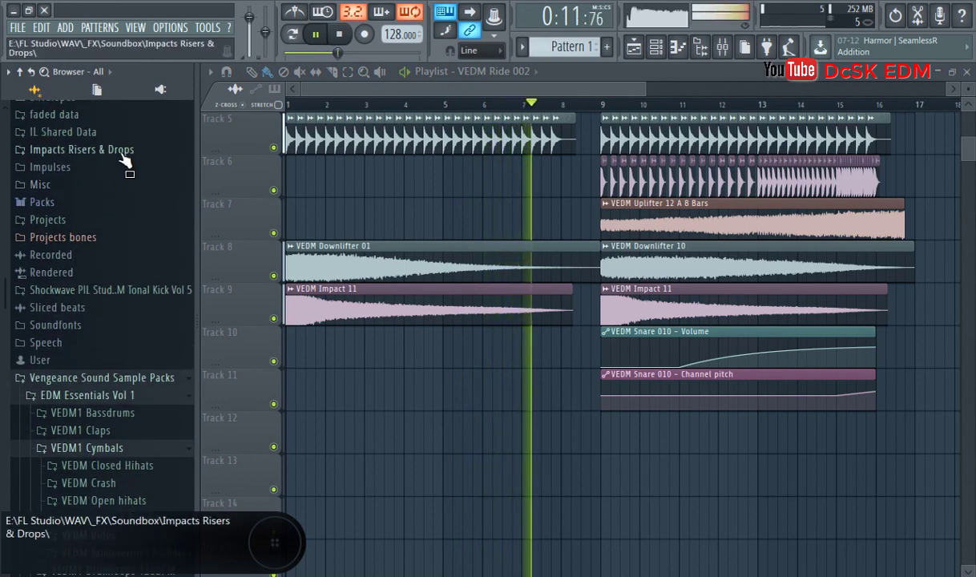
click(122, 153)
scroll(121, 344, down, 3)
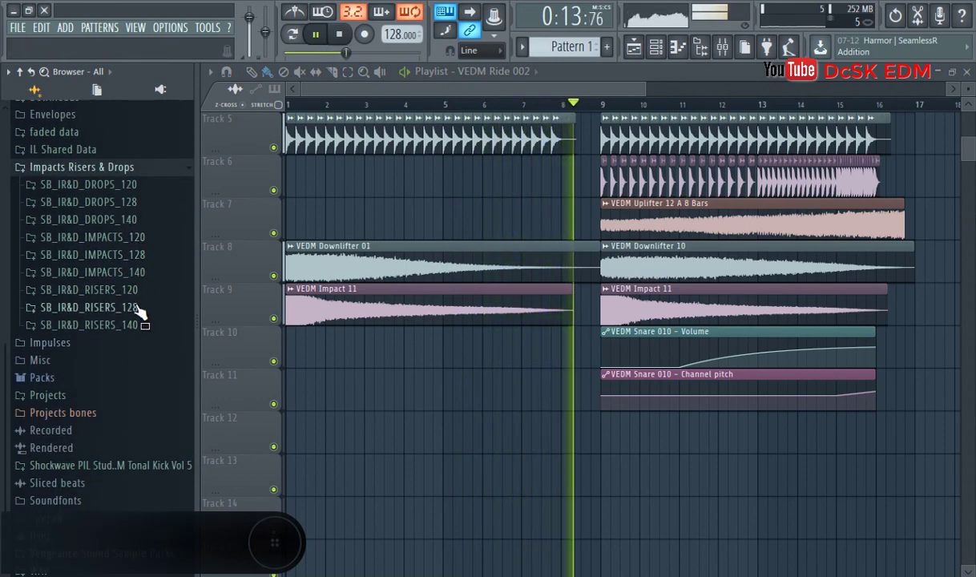
click(138, 310)
scroll(126, 296, down, 6)
key(space)
click(145, 264)
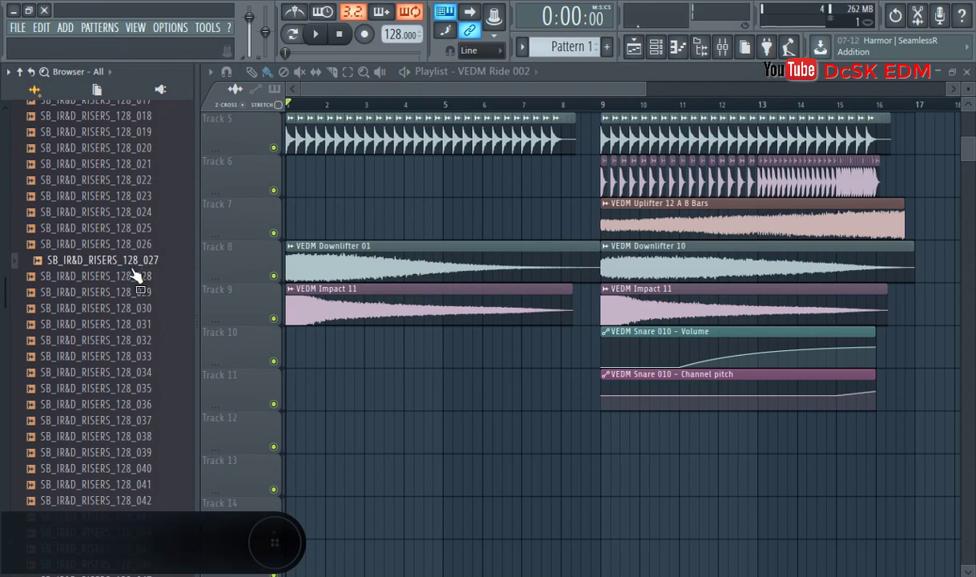
Step: Place the riser SB_IR&D_RISERS_128_027 on Track 13 and swap its sample for 030, then for SB_IR&D_RISERS_128_034
drag(451, 476, 311, 476)
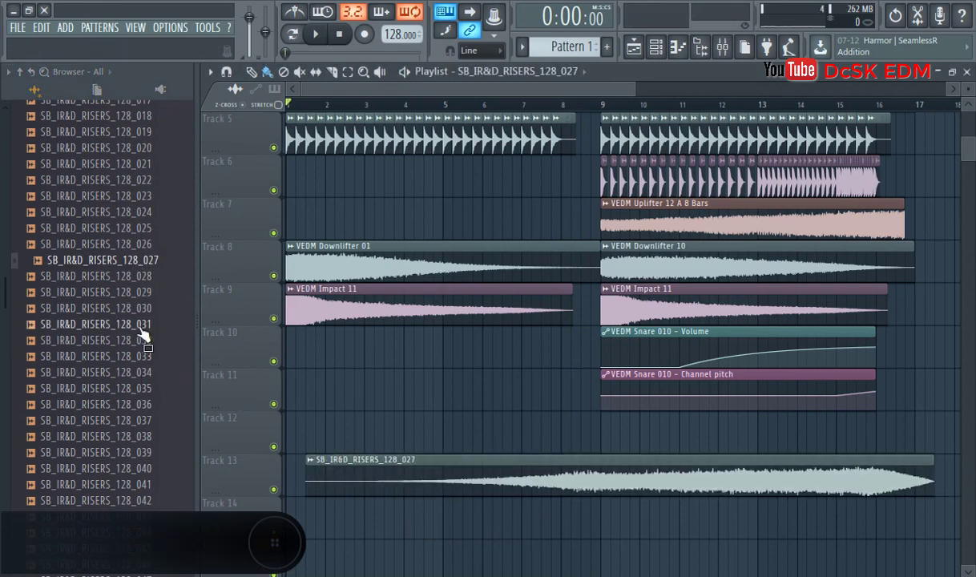
drag(144, 317, 316, 460)
right_click(110, 373)
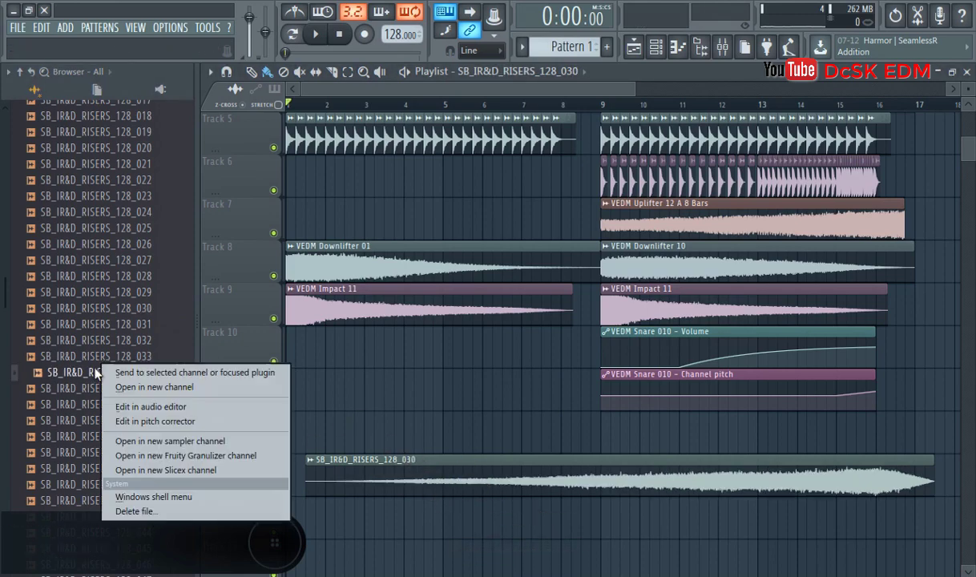
click(114, 373)
Step: Solo Track 13 to hear the riser, move the clip to bar 9, unsolo the track, and play from late in bar 12
right_click(274, 489)
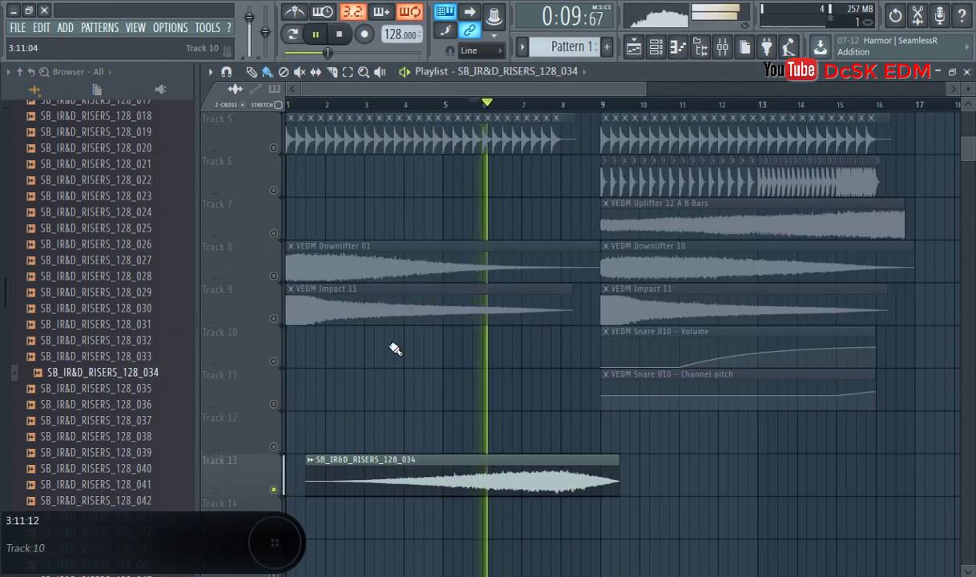
drag(570, 471, 770, 469)
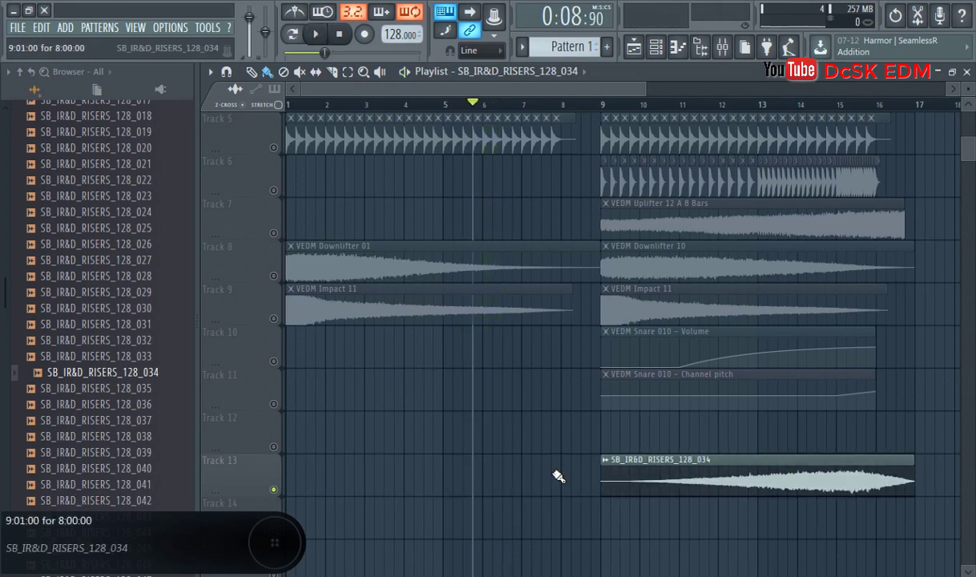
right_click(274, 489)
key(space)
click(747, 105)
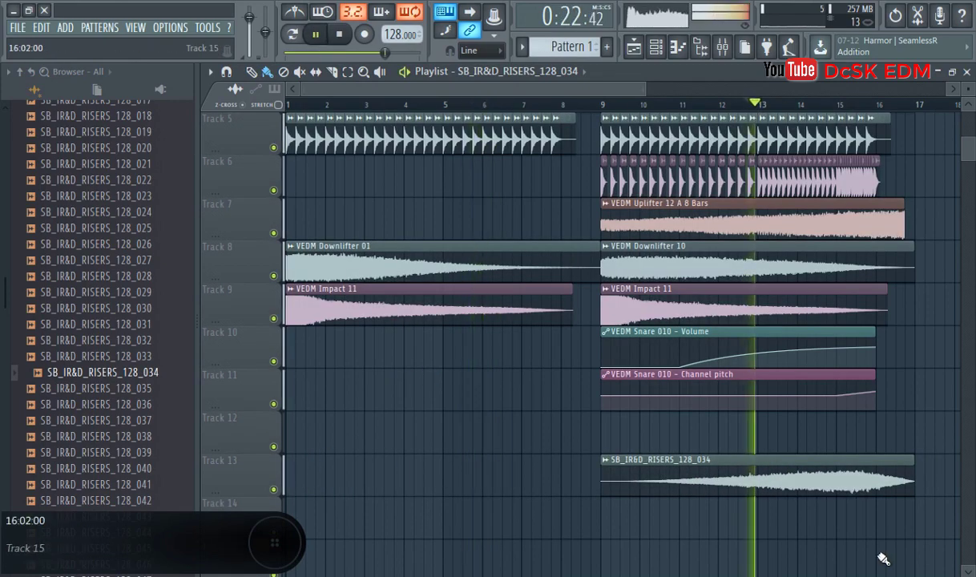
Step: Set the SB_IR&D_RISERS_128_034 channel volume to 56% and close its channel settings
double_click(871, 468)
drag(543, 188, 544, 198)
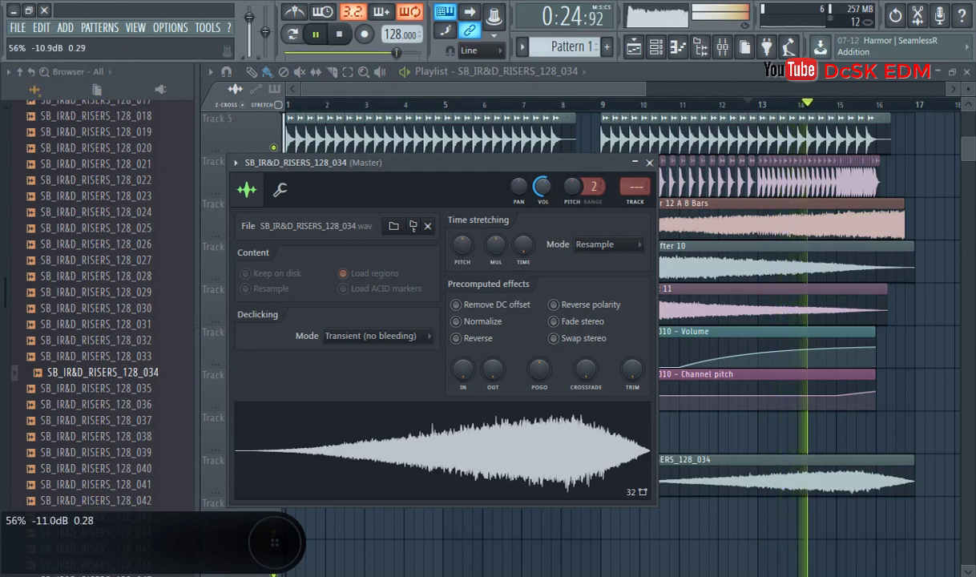
click(649, 162)
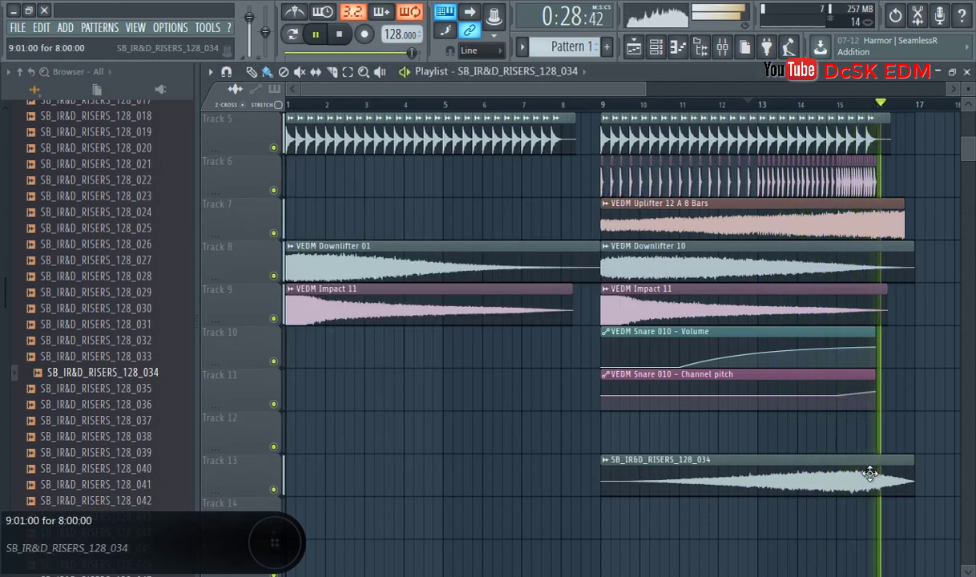
Step: Insert an empty playlist track at Track 8 and move the SB_IR&D_RISERS_128_034 clip onto it at bar 9
right_click(218, 264)
click(256, 479)
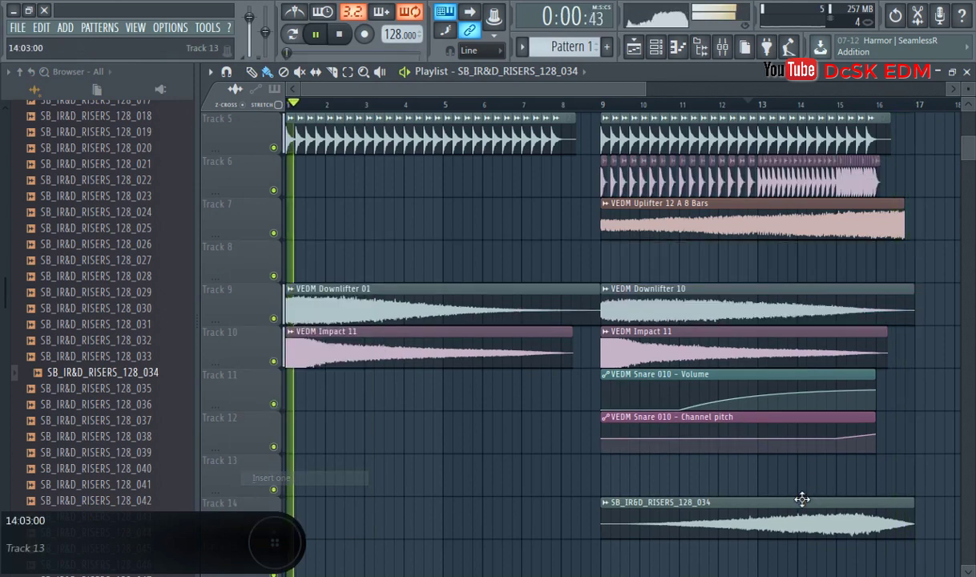
drag(797, 302, 802, 246)
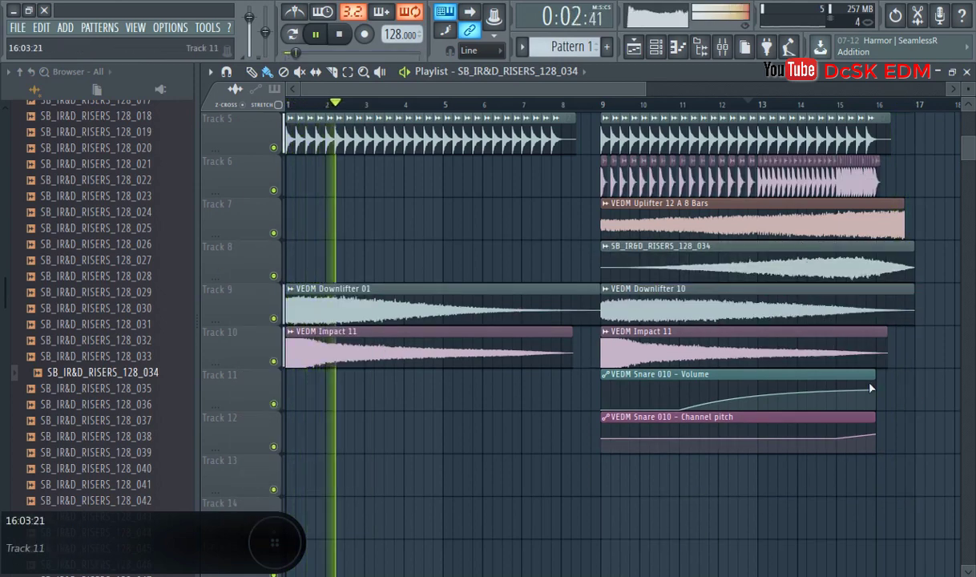
Step: Review the arrangement's tracks, and collapse the SB_IR&D_RISERS_128 and Impacts Risers & Drops sample folders
scroll(826, 363, down, 1)
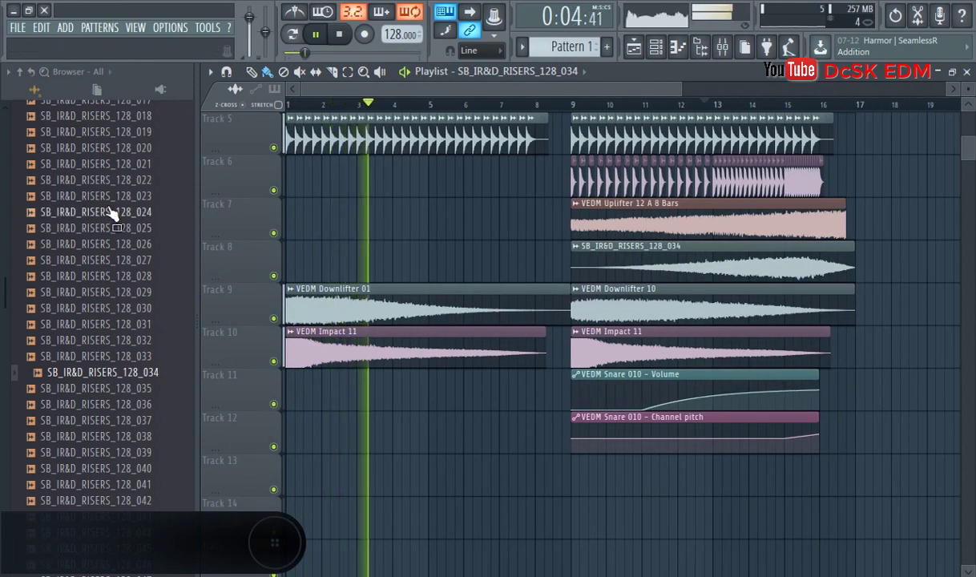
scroll(695, 293, up, 3)
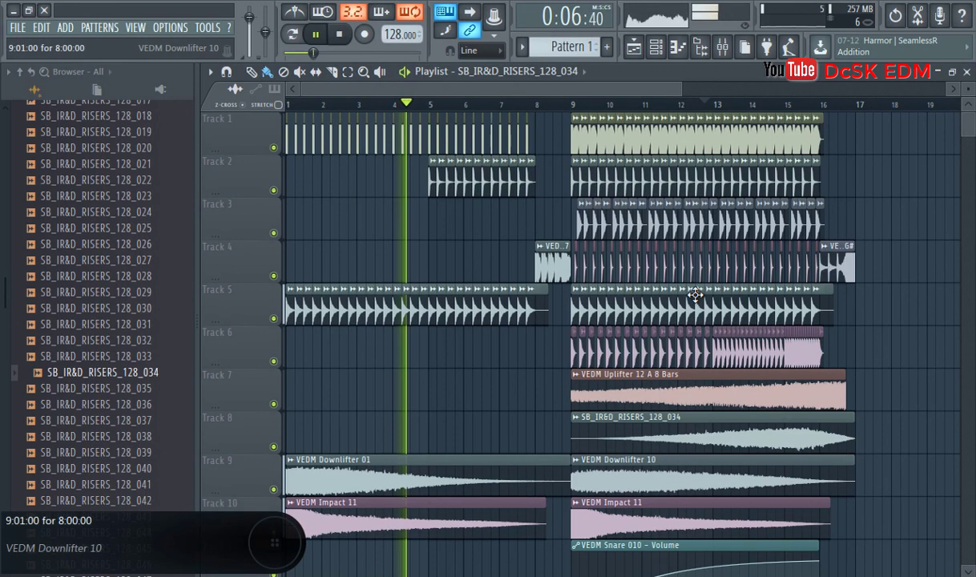
scroll(695, 295, down, 1)
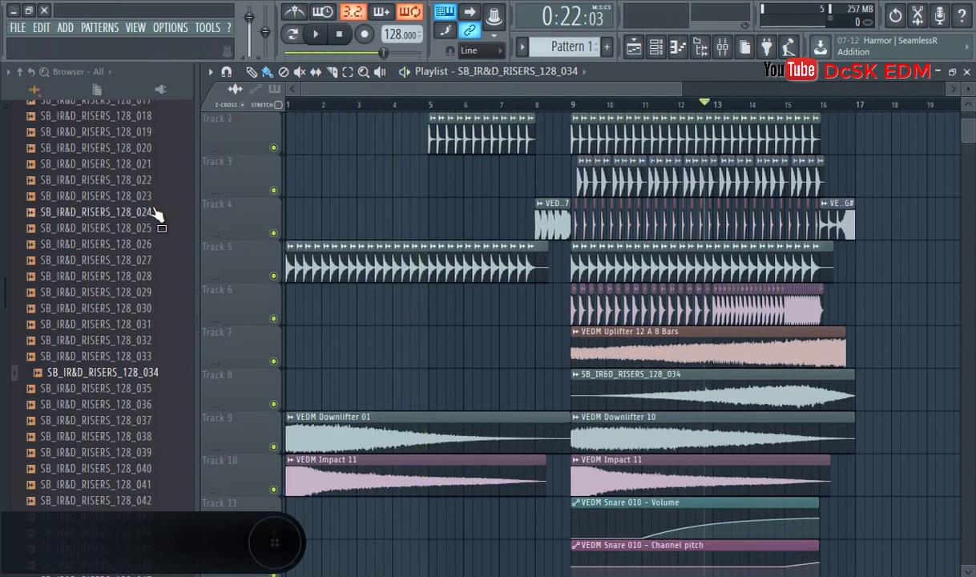
scroll(99, 153, up, 8)
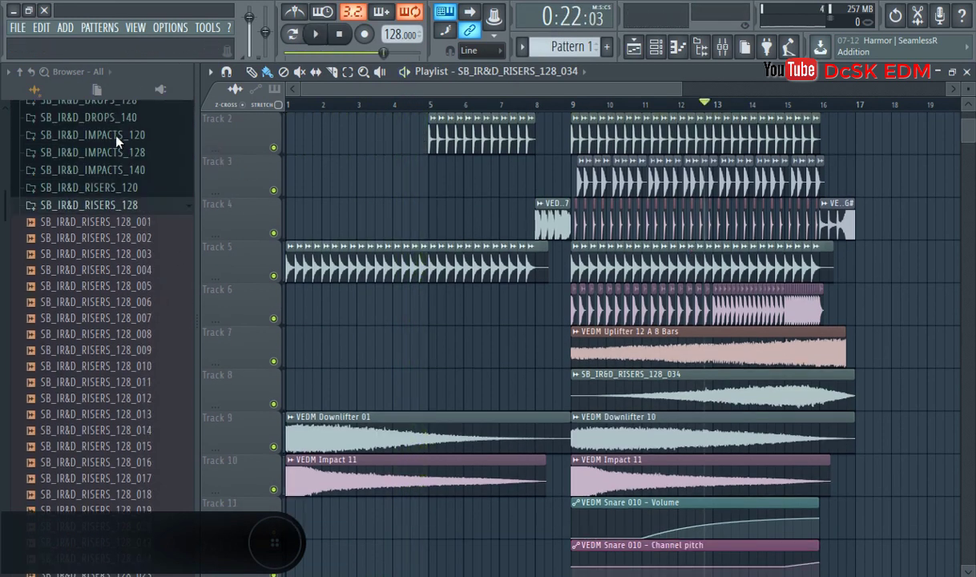
click(121, 213)
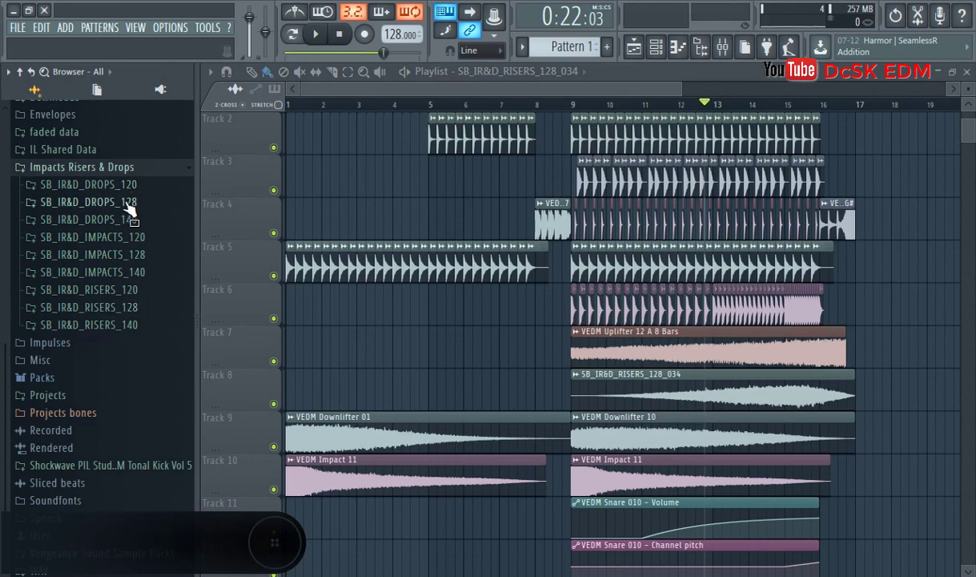
click(122, 167)
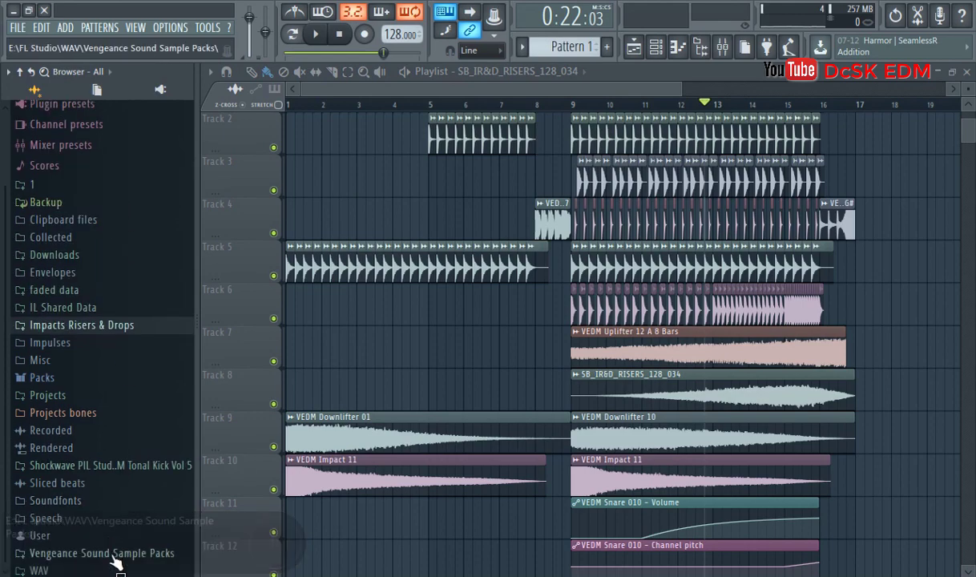
Step: Expand Vengeance Sound Sample Packs, collapse VEDM1 Cymbals, and look through the VEDM1 Melody Loops folder of EDM Essentials Vol 1
click(80, 552)
click(61, 562)
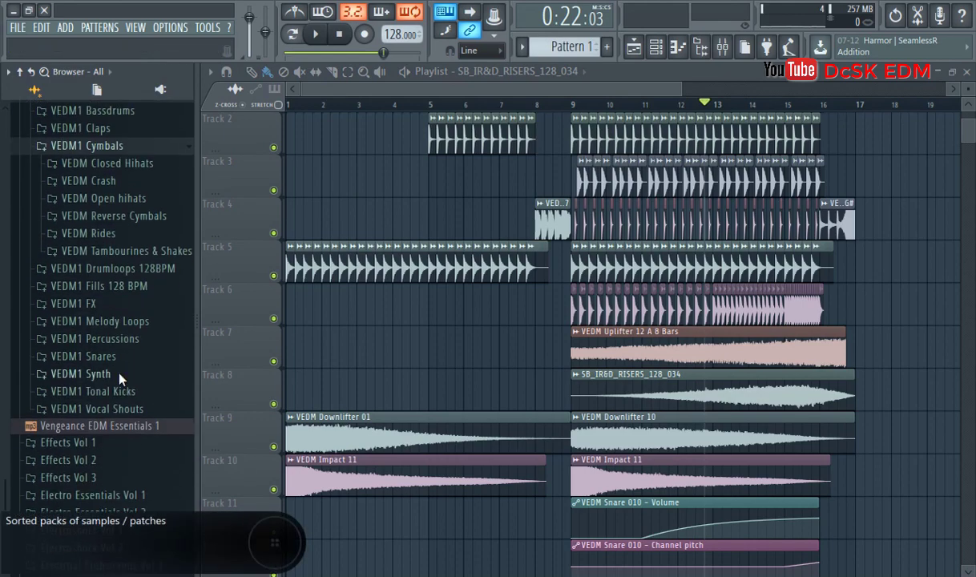
click(132, 144)
click(157, 240)
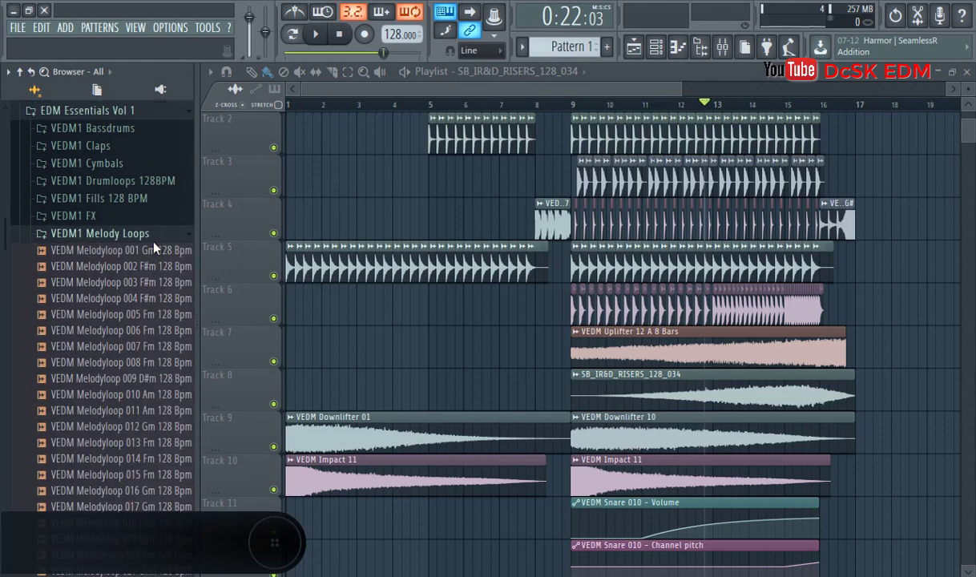
scroll(140, 270, down, 3)
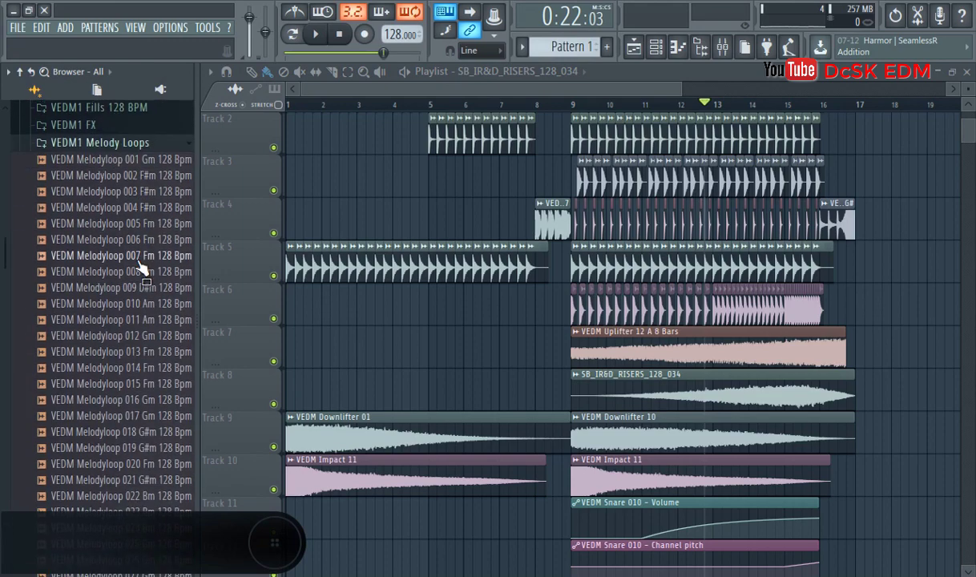
scroll(140, 270, up, 3)
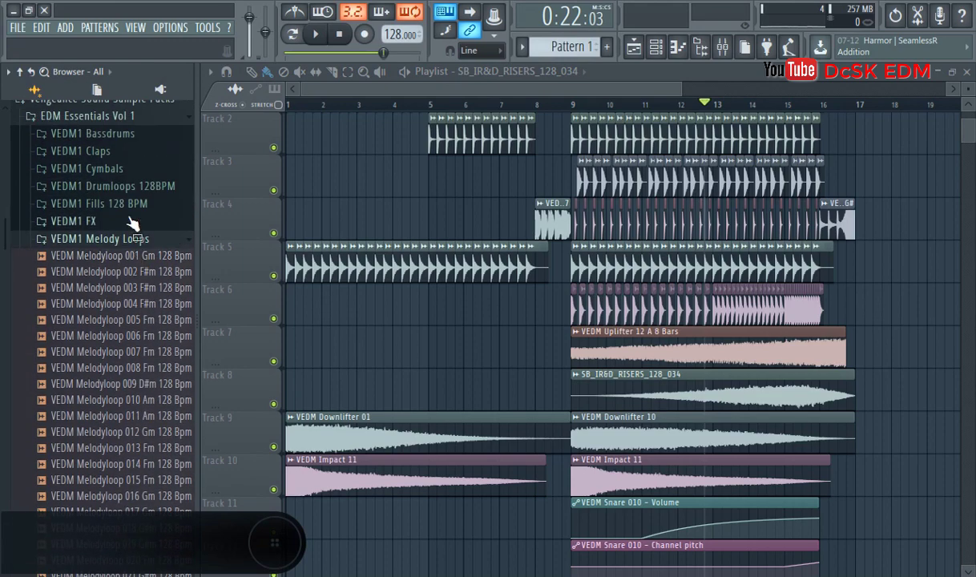
Step: Open the VEDM Impacts folder in VEDM1 FX and audition the impact samples from VEDM Impact 05 to 10
click(133, 222)
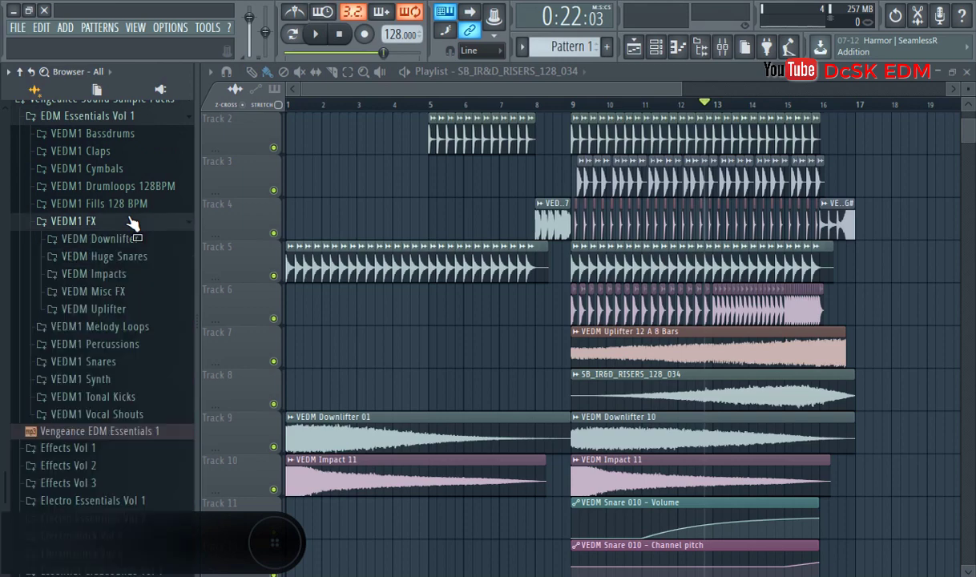
click(132, 295)
click(120, 179)
click(136, 314)
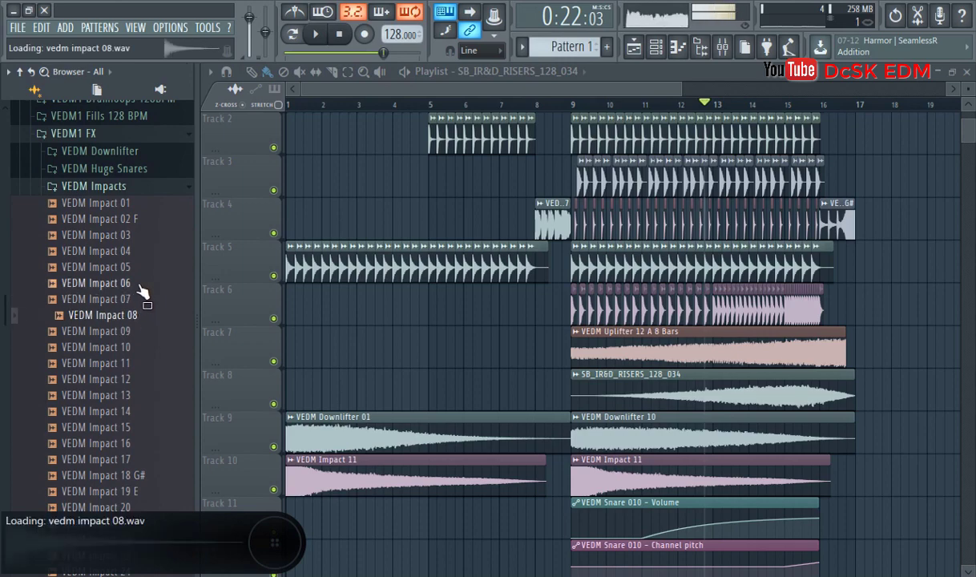
key(Up)
key(Up)
key(Up)
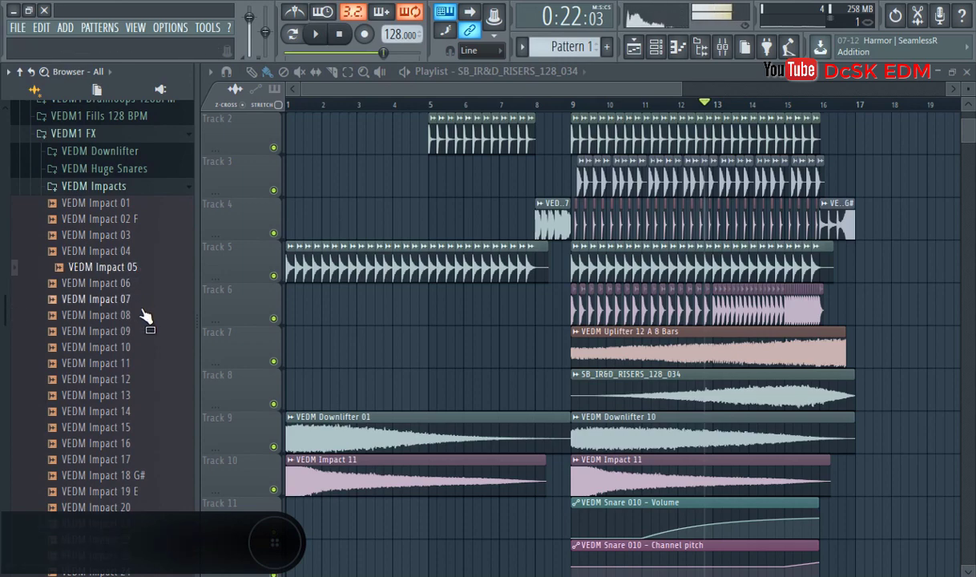
key(Down)
key(Down)
key(Down)
key(Down)
key(Down)
key(Up)
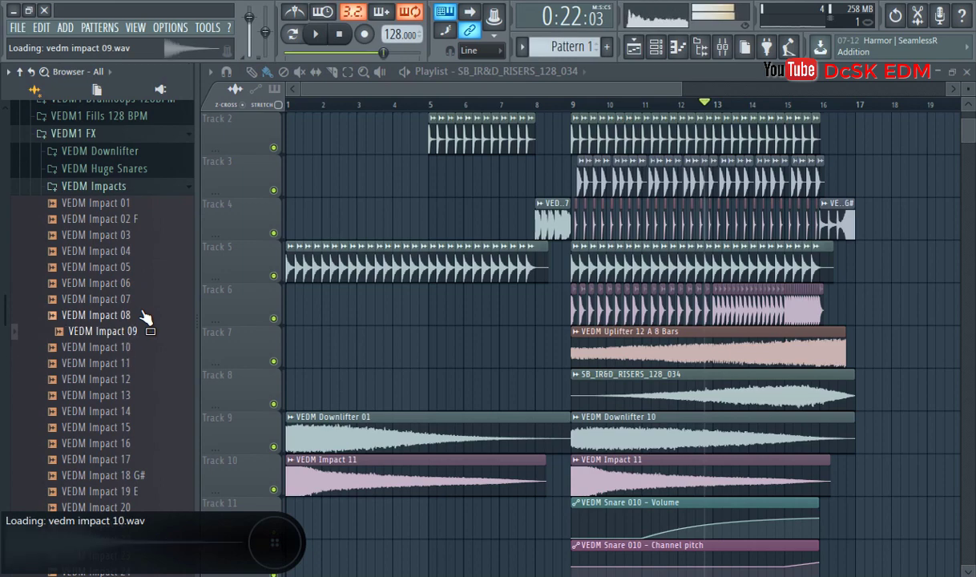
Step: Place VEDM Impact 09 on Track 6 at bar 17 and set its channel volume to 45%
drag(136, 331, 641, 348)
drag(859, 307, 860, 304)
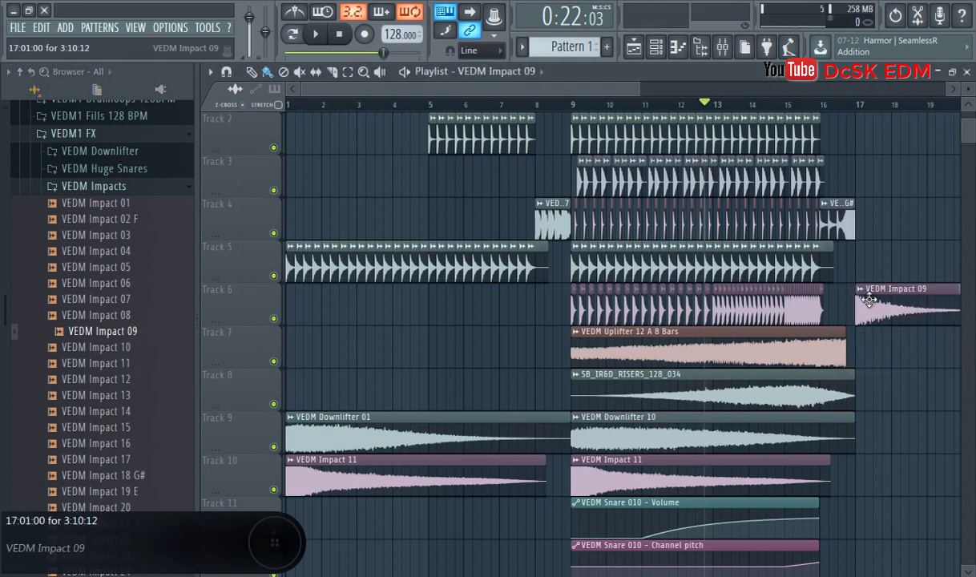
click(889, 289)
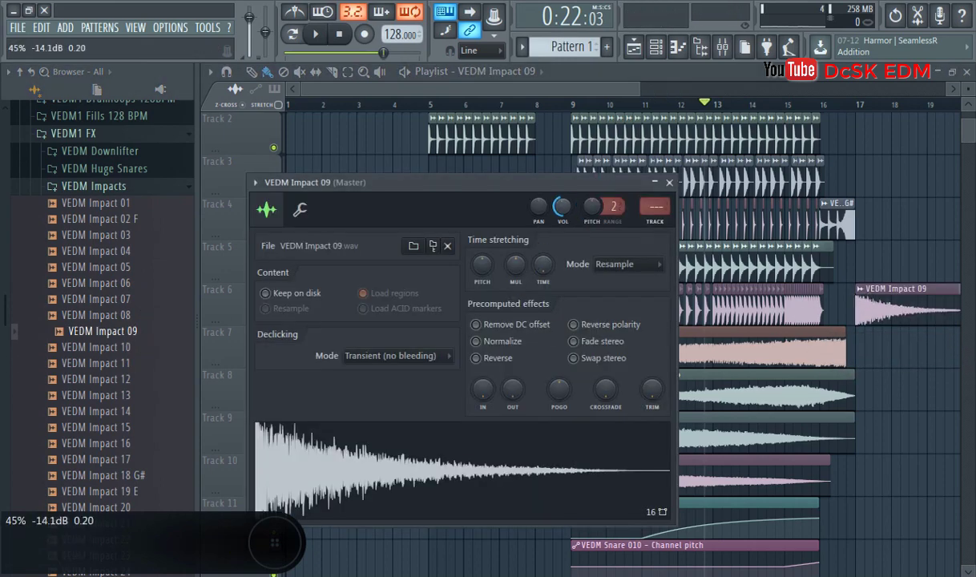
Step: Play the arrangement from bar 16 to hear the transition into the impact, and collapse the VEDM Impacts folder
click(821, 105)
key(space)
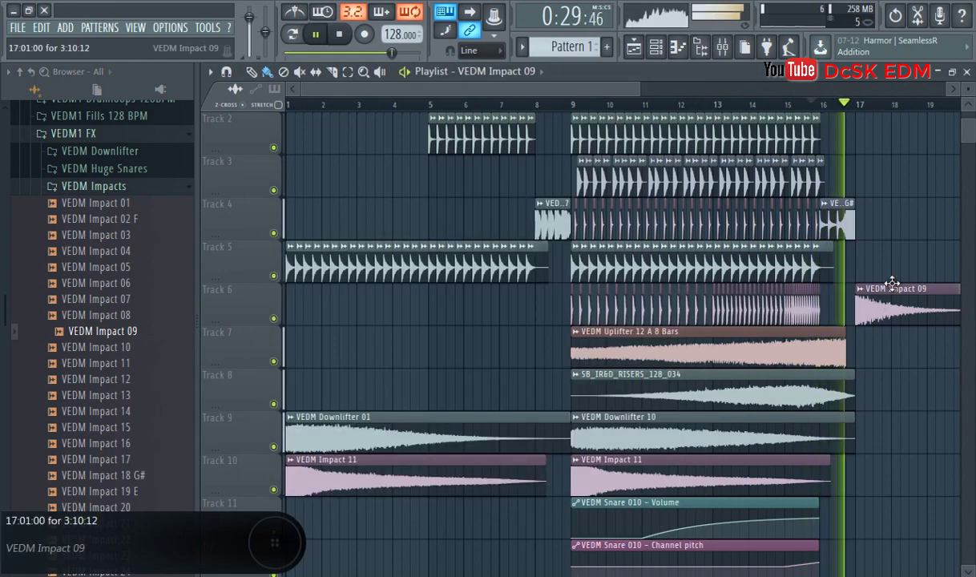
click(124, 188)
key(space)
key(space)
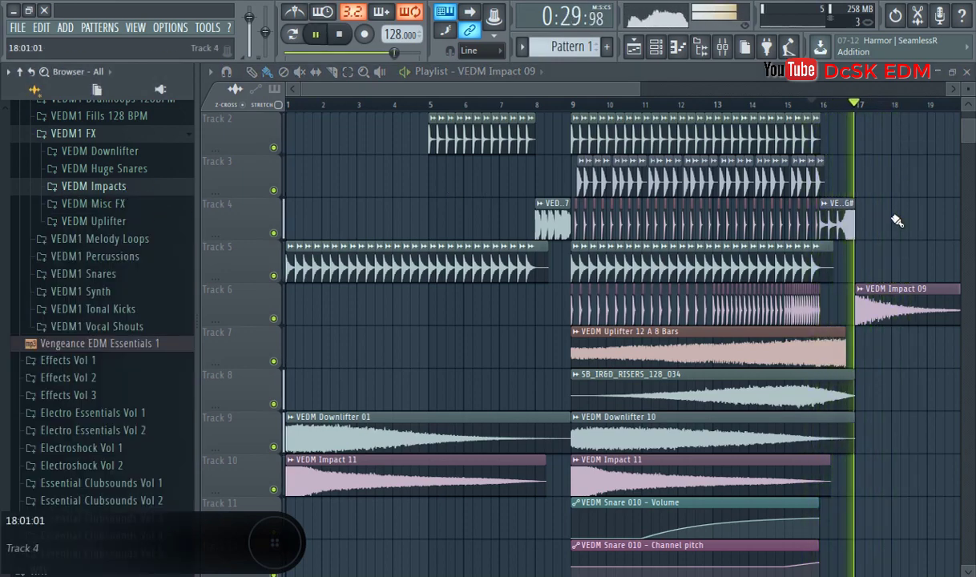
scroll(138, 222, up, 5)
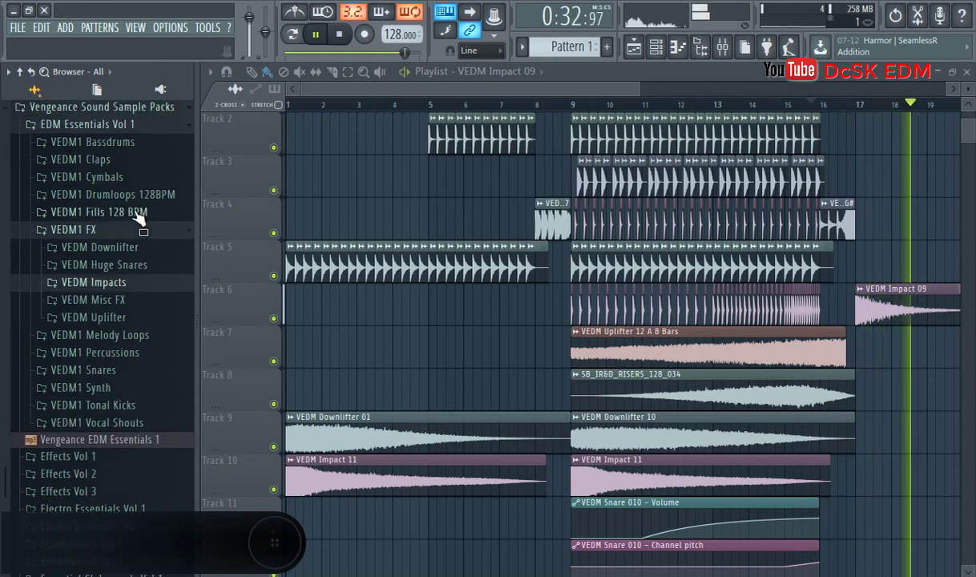
key(space)
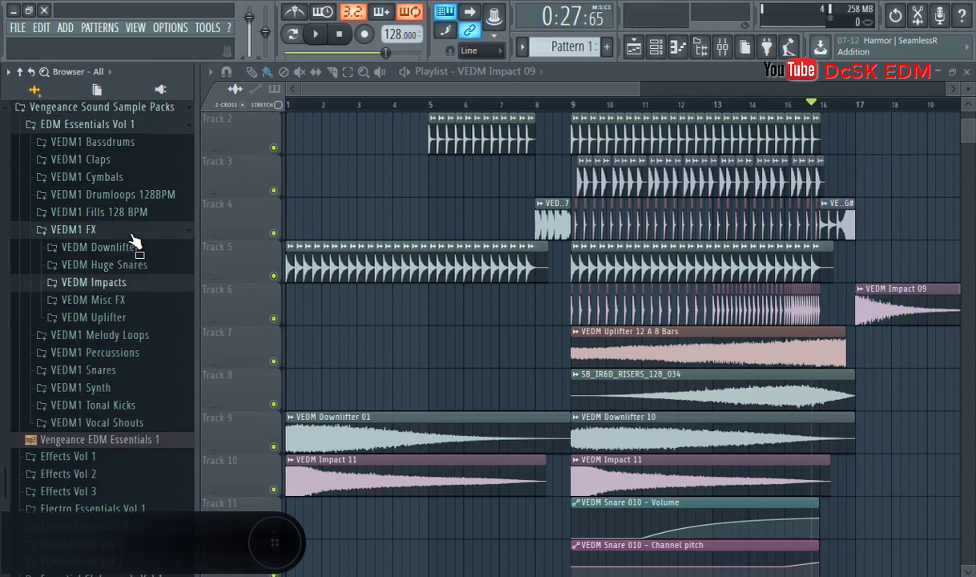
Step: Open the VEDM Reverse Cymbals folder in VEDM1 Cymbals and audition VEDM Reverse Cymbal 004 and 003
click(136, 180)
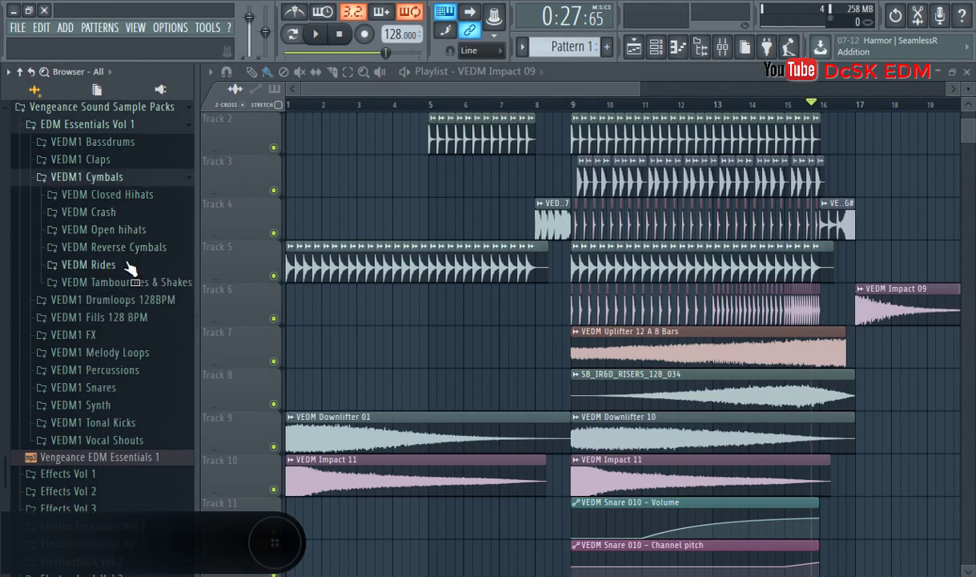
click(120, 247)
click(158, 200)
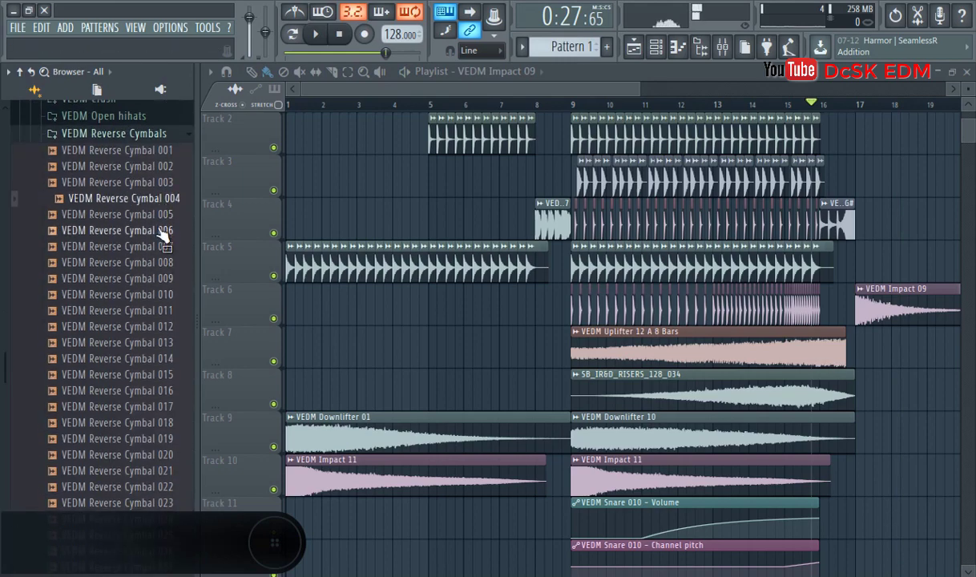
key(Up)
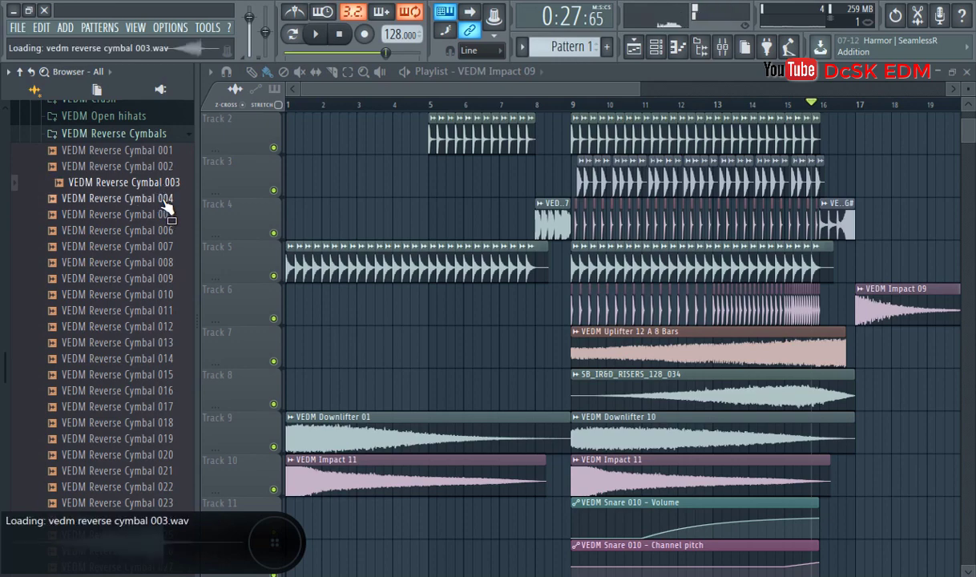
Step: Place VEDM Reverse Cymbal 004 clips on Track 6 leading into bars 9 and 17, starting at 7:13 and 15:13
drag(218, 253, 470, 350)
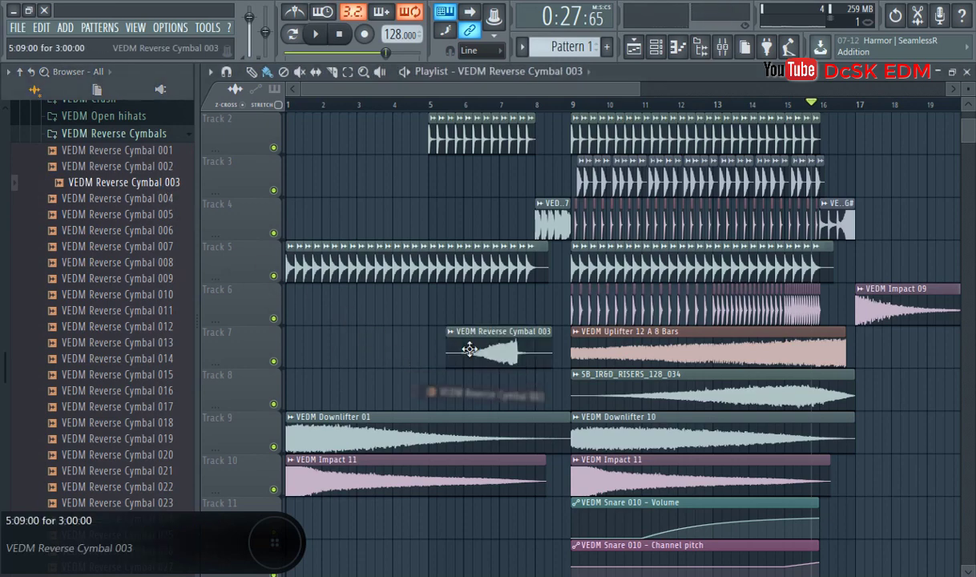
drag(152, 200, 570, 335)
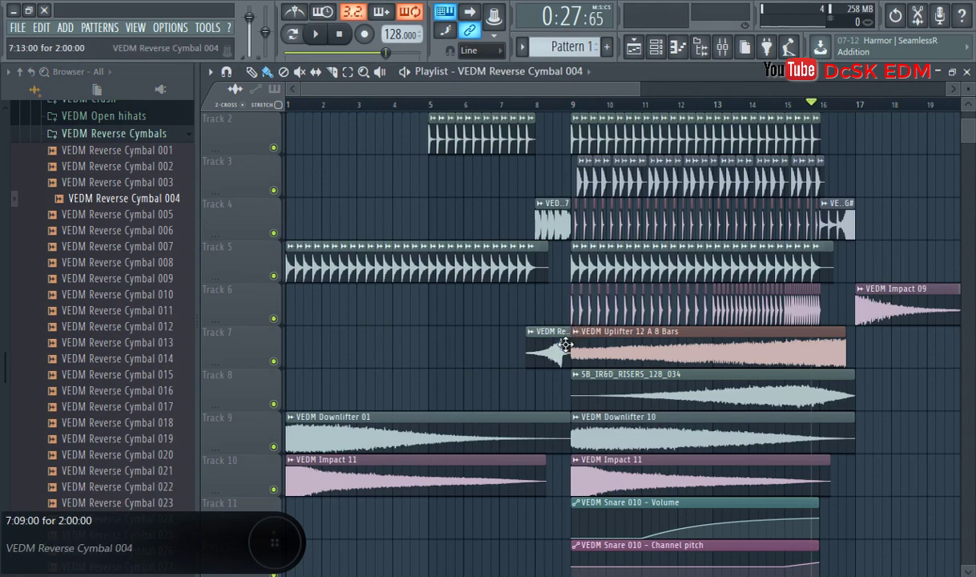
key(space)
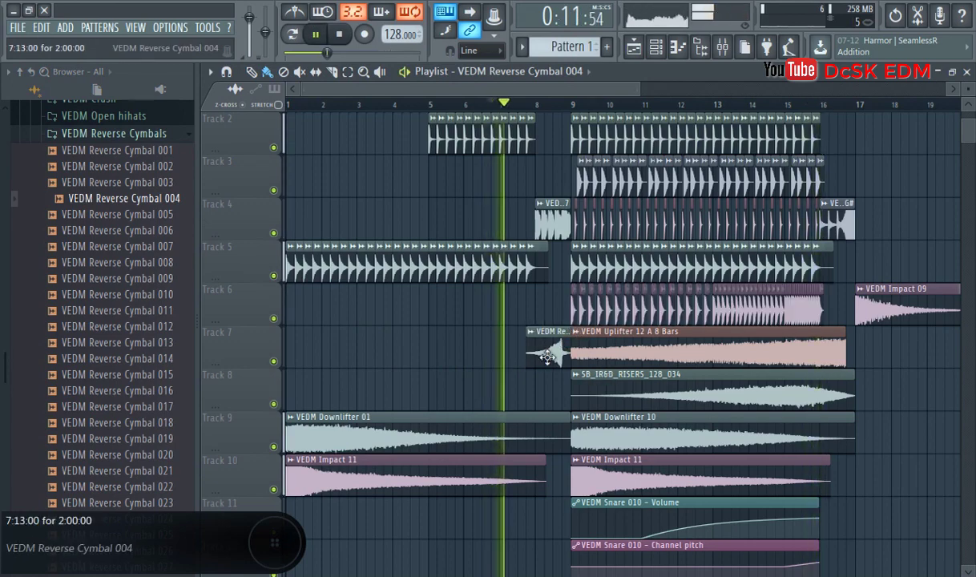
drag(547, 339, 835, 309)
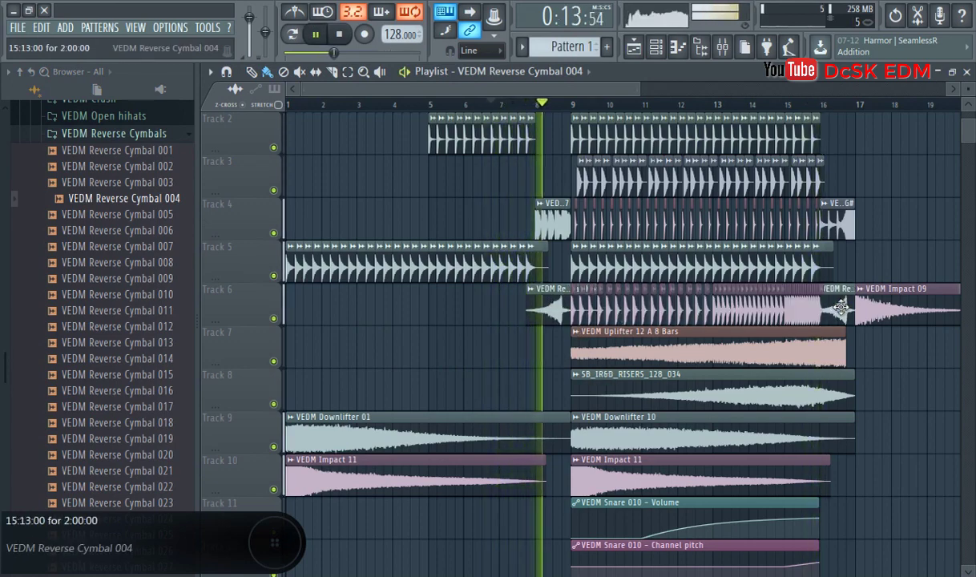
Step: Adjust the channel volume of VEDM Reverse Cymbal 004 while playing through the transition into bar 9
double_click(835, 309)
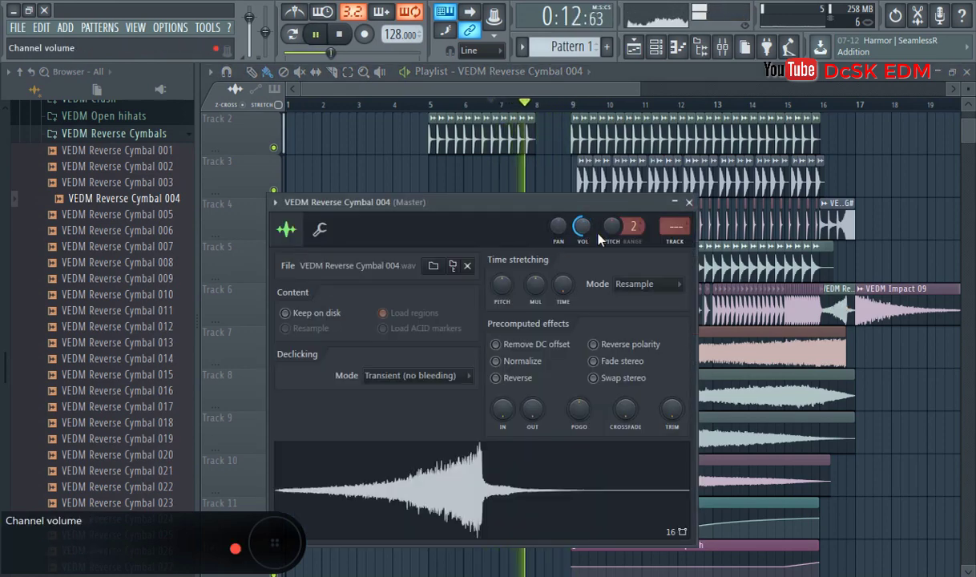
click(689, 203)
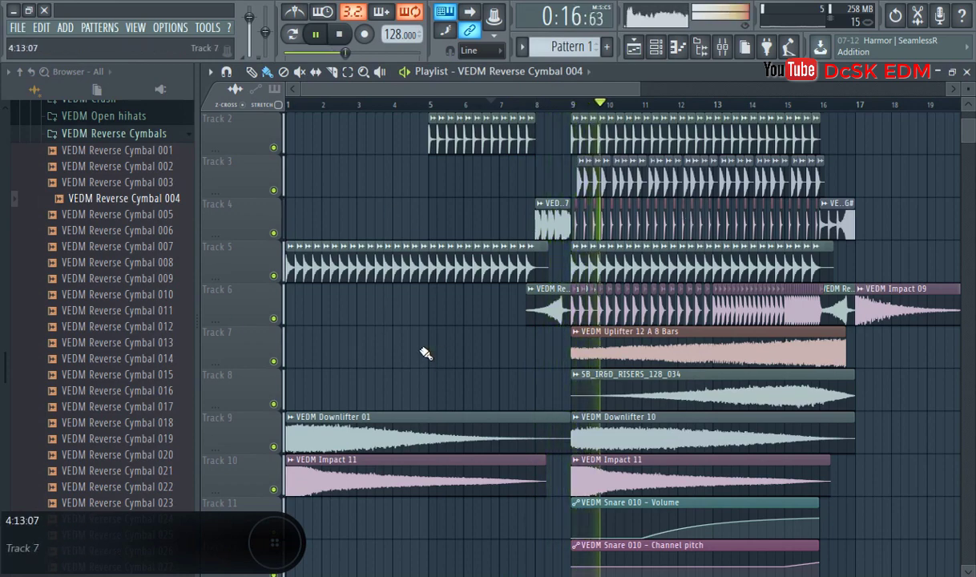
scroll(429, 345, down, 4)
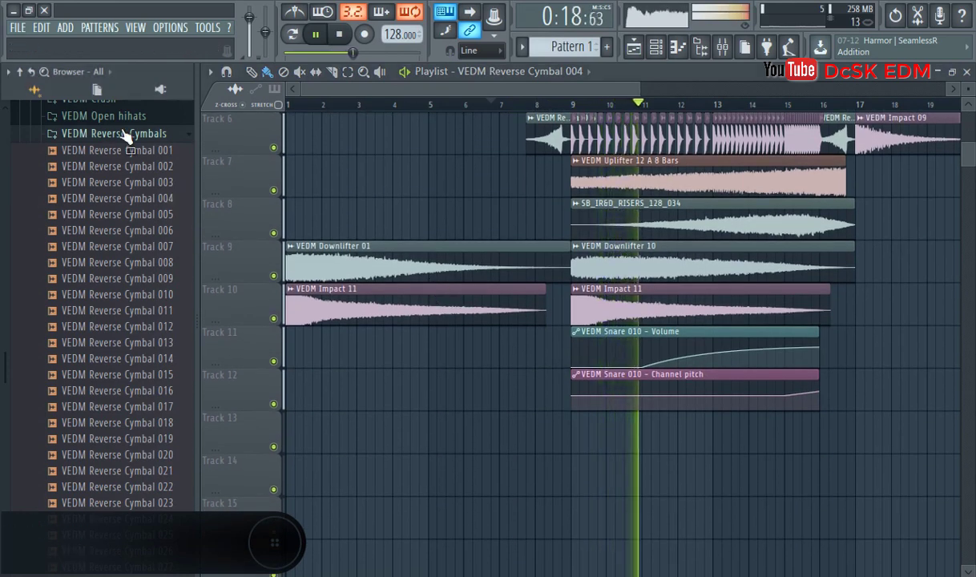
Step: Open the VEDM1 Melody Loops folder and audition loops including VEDM Melodyloop 001, 010, 011, 046 and 074
click(124, 133)
click(132, 243)
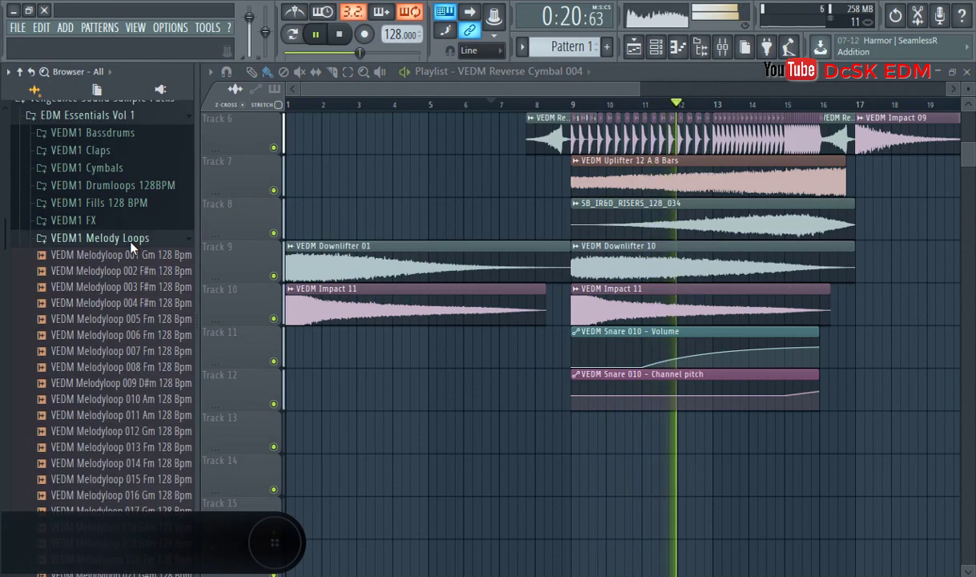
key(space)
click(145, 257)
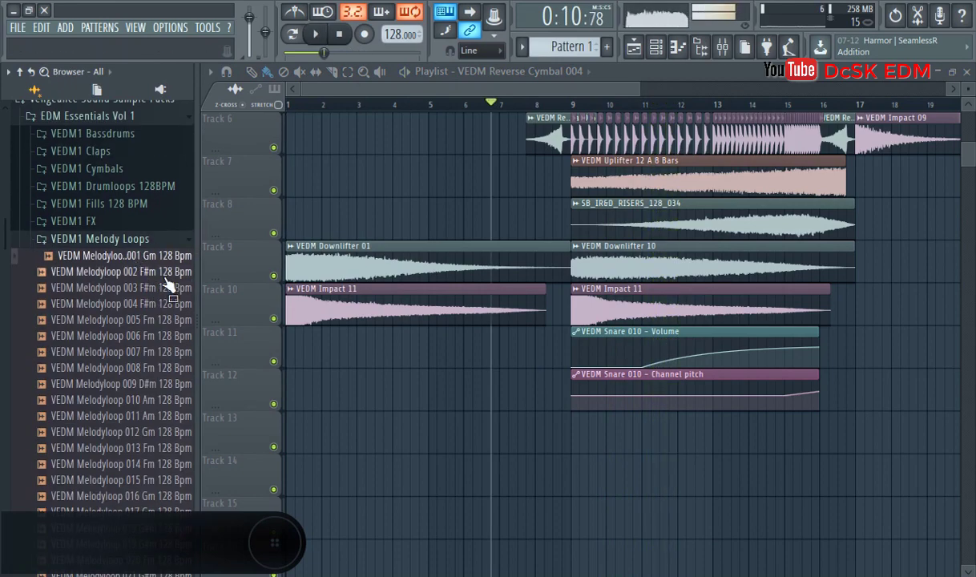
click(170, 401)
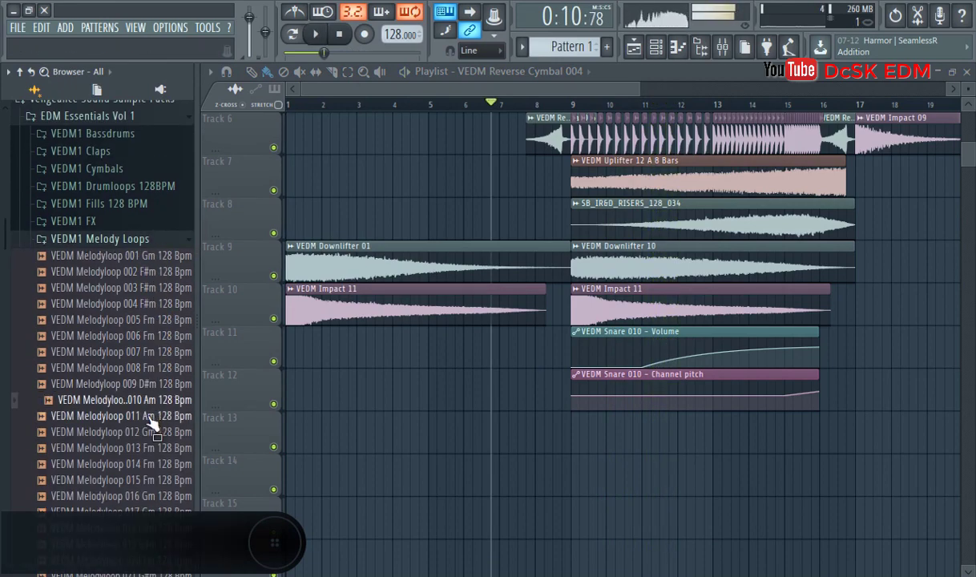
click(154, 415)
scroll(145, 401, down, 4)
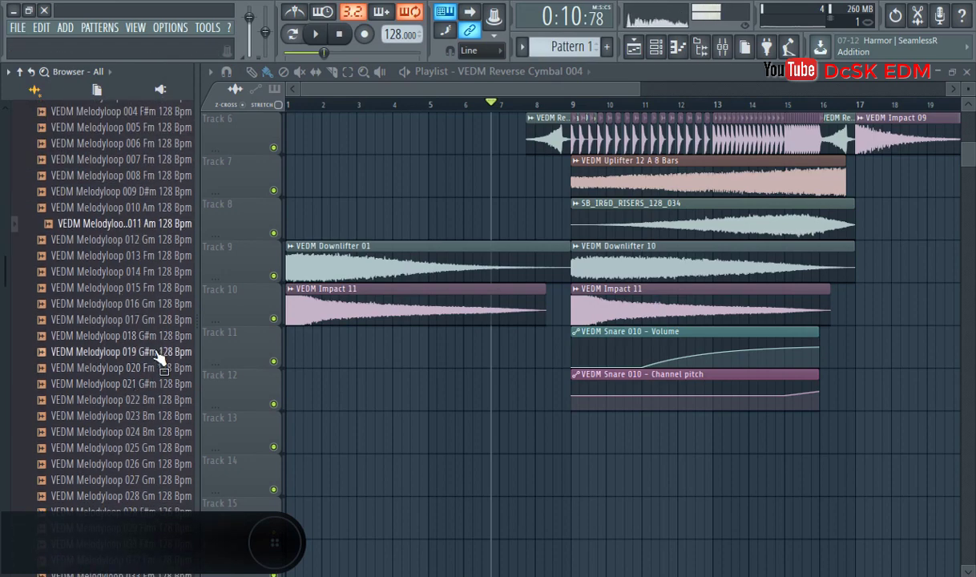
scroll(157, 407, down, 4)
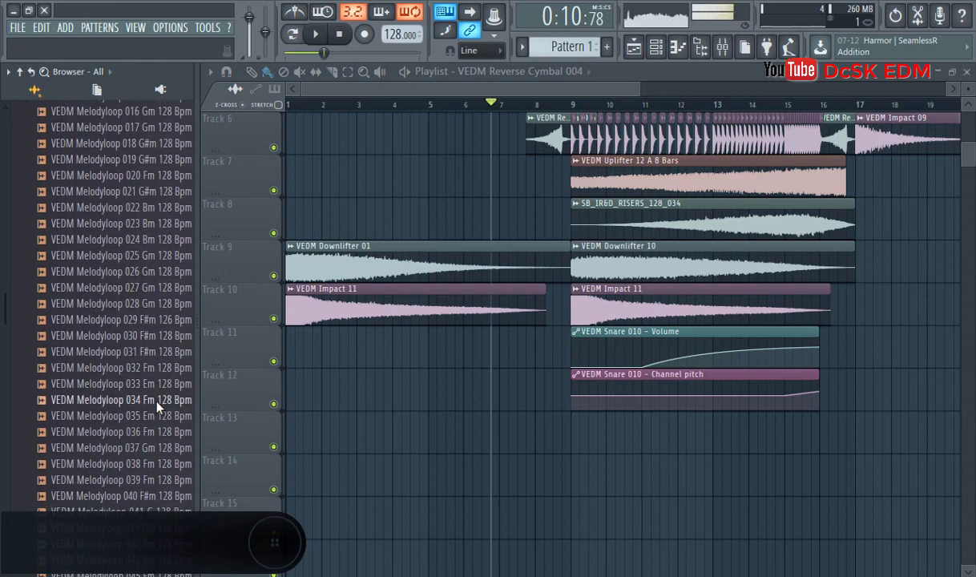
scroll(157, 407, down, 4)
click(163, 403)
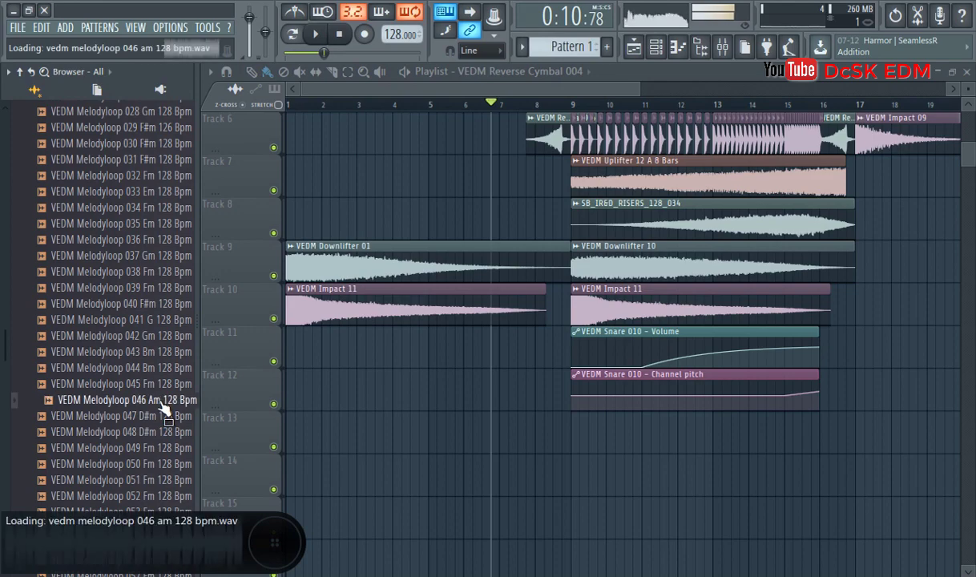
scroll(163, 404, down, 5)
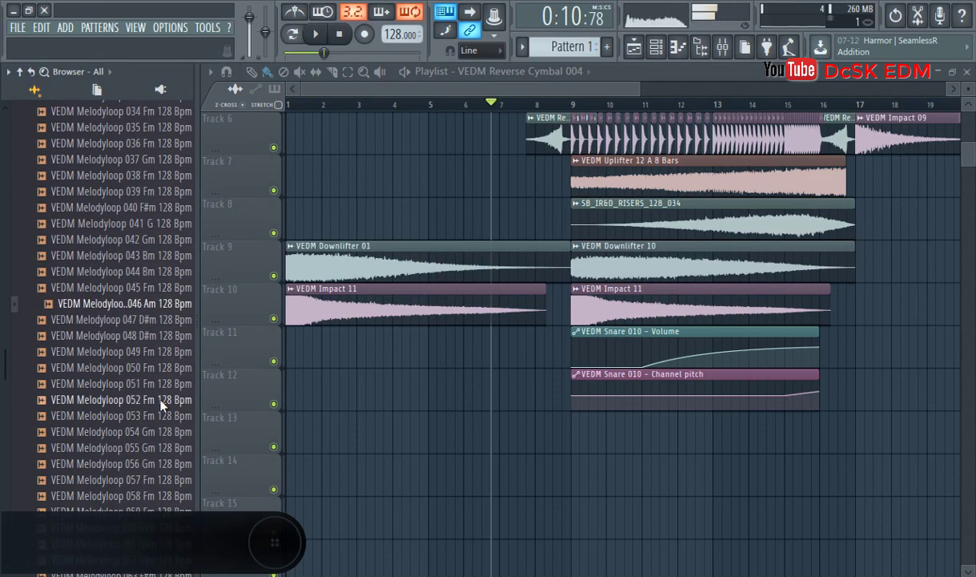
scroll(160, 408, down, 4)
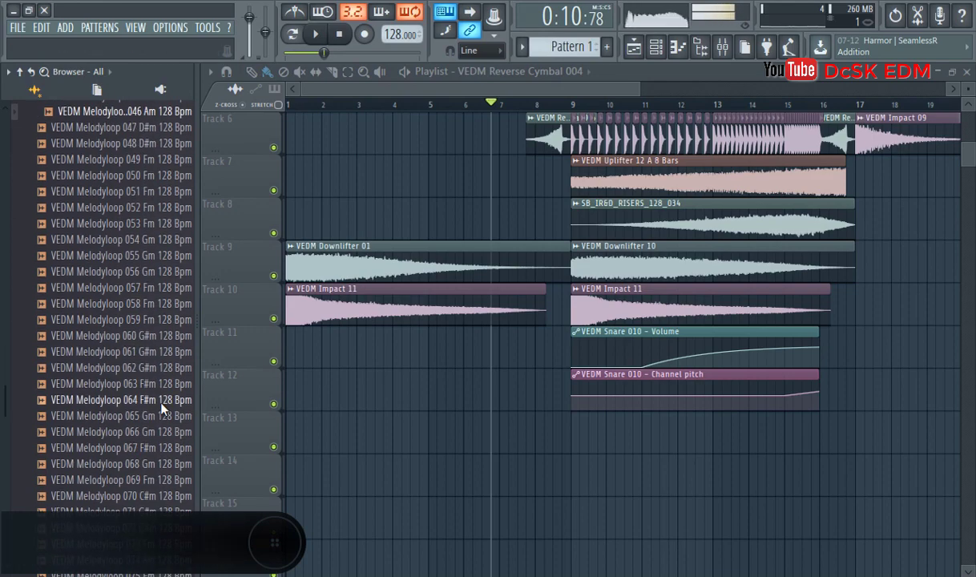
click(157, 372)
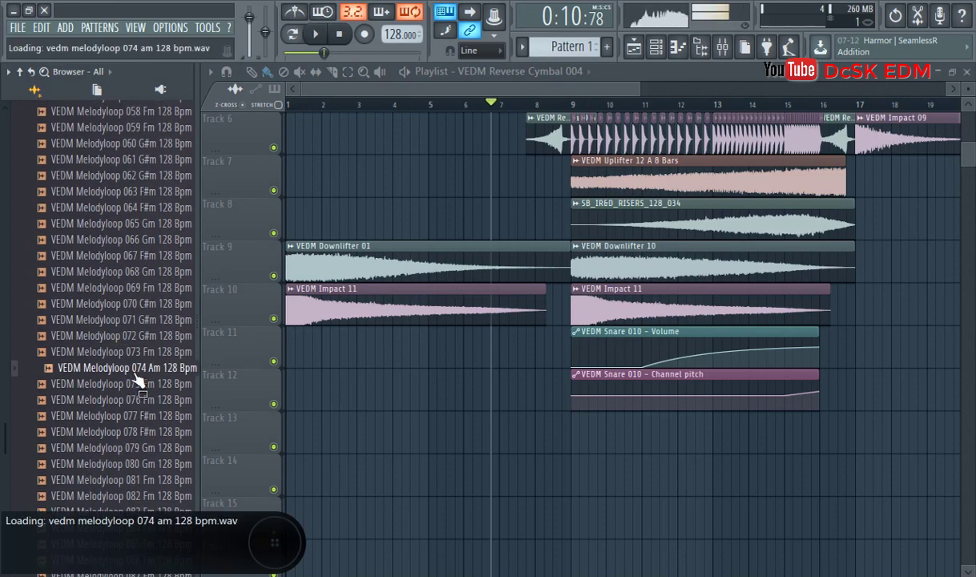
Step: On Track 13, place VEDM Melodyloop 074 Am 128 Bpm at bar 13 and one-beat slices of it every two bars from bar 1 to 11
drag(134, 379, 766, 423)
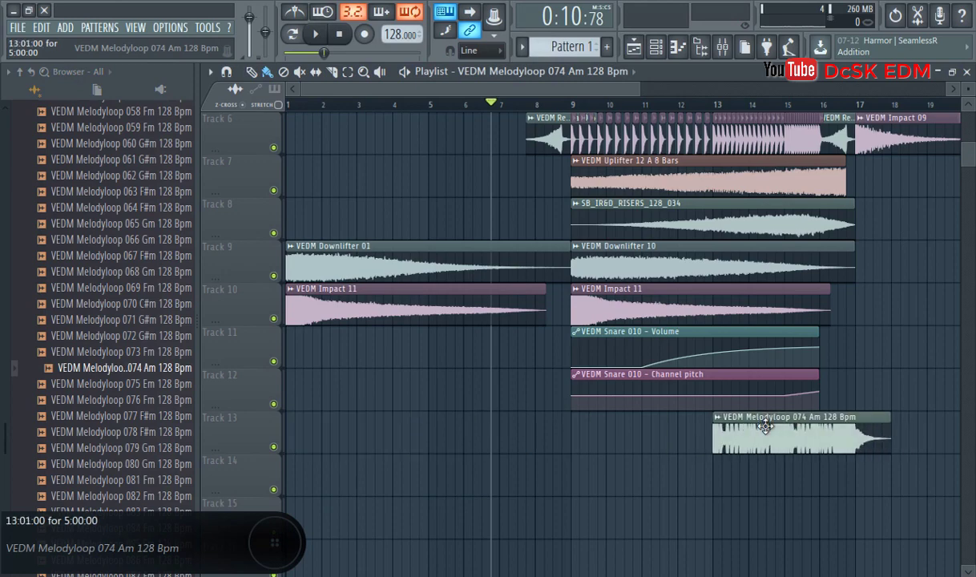
click(296, 430)
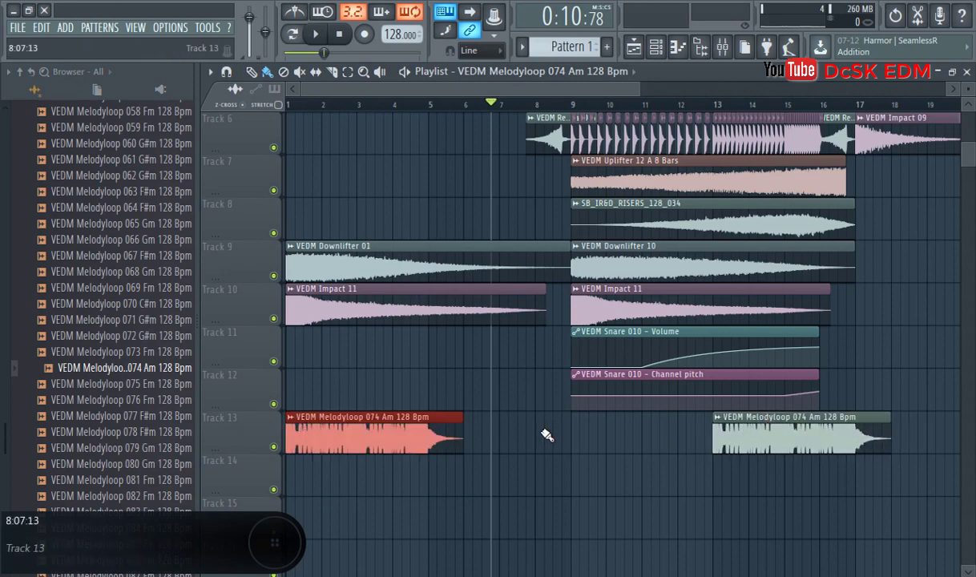
drag(459, 428, 318, 427)
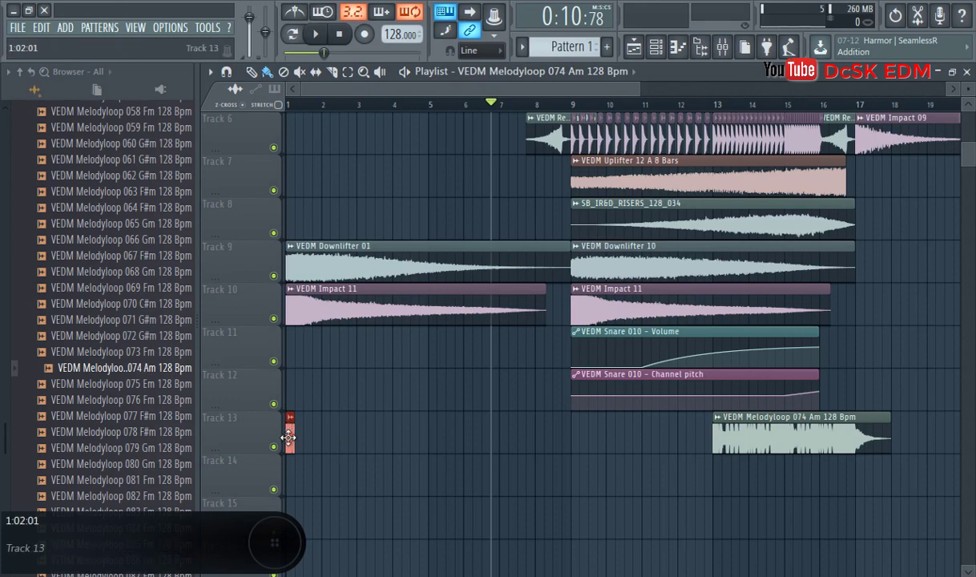
click(360, 439)
right_click(430, 436)
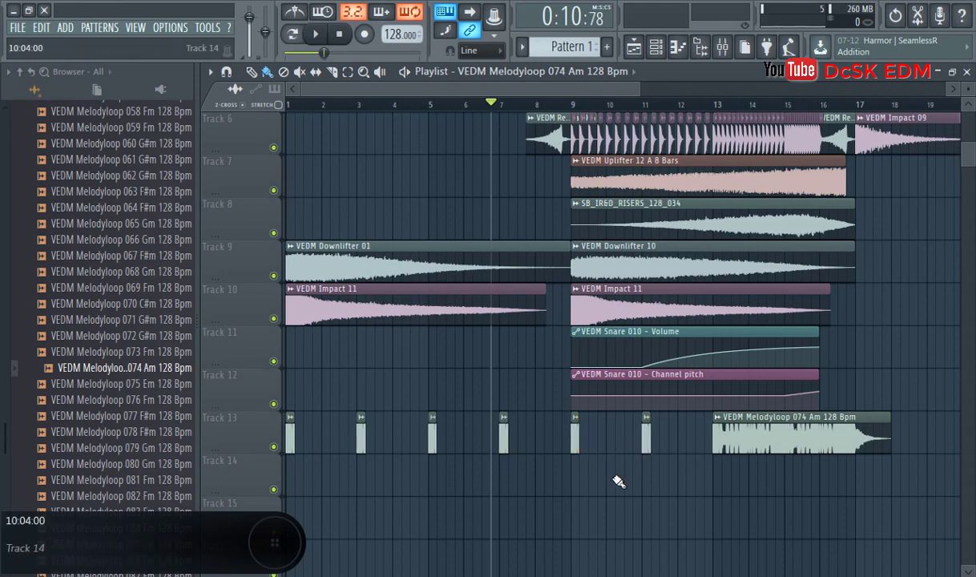
Step: Open the VEDM Melodyloop 074 channel settings during playback, try its volume at 64%, and reset the volume
key(space)
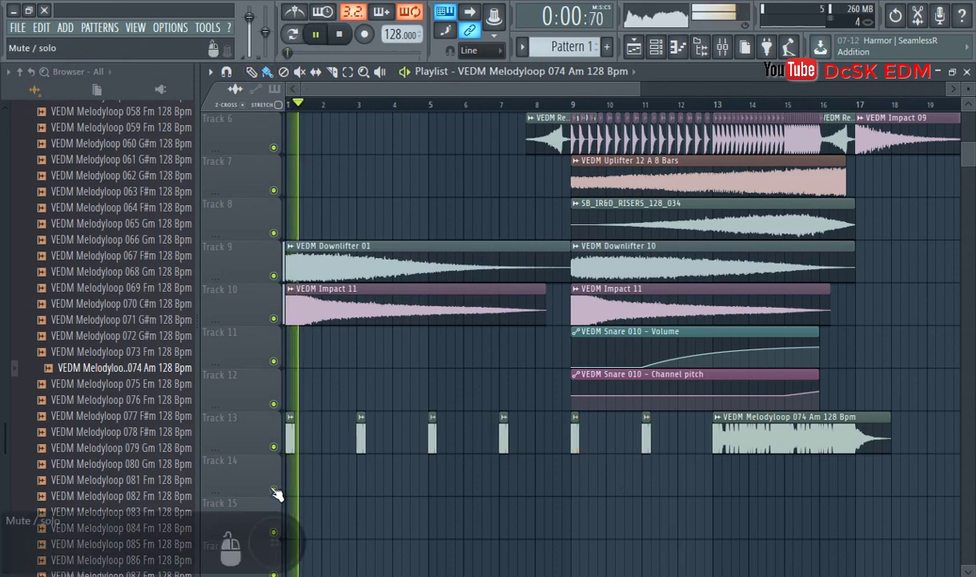
double_click(290, 437)
click(603, 245)
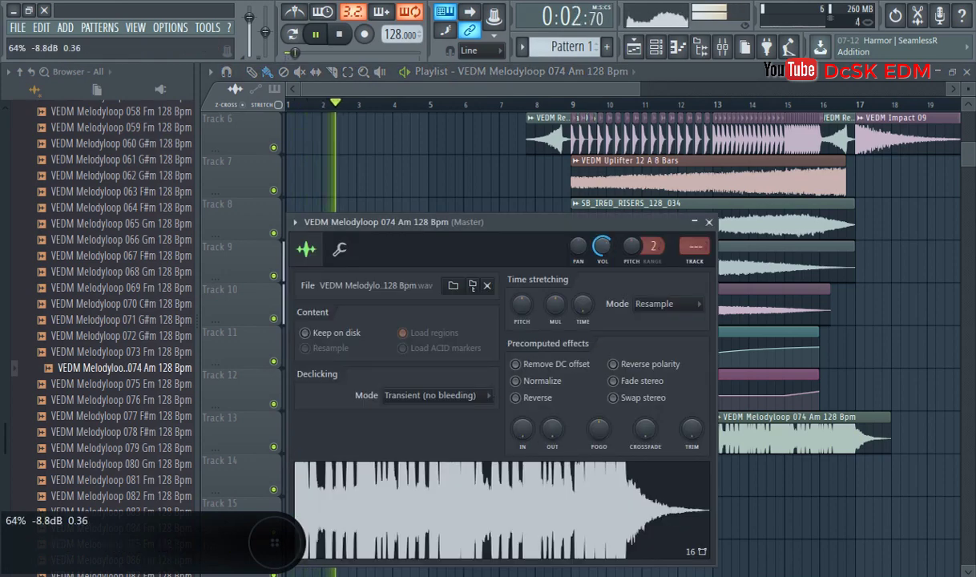
right_click(606, 243)
click(616, 253)
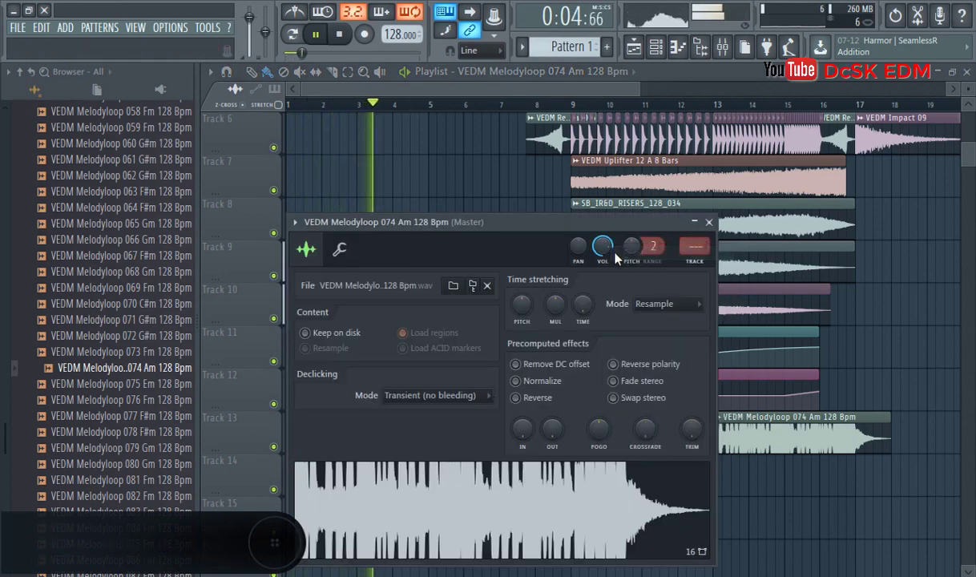
Step: Route the VEDM Melodyloop 074 channel to mixer Insert 4, lower that insert's fader, and set the channel volume to 70%
key(F9)
key(space)
drag(606, 227, 613, 145)
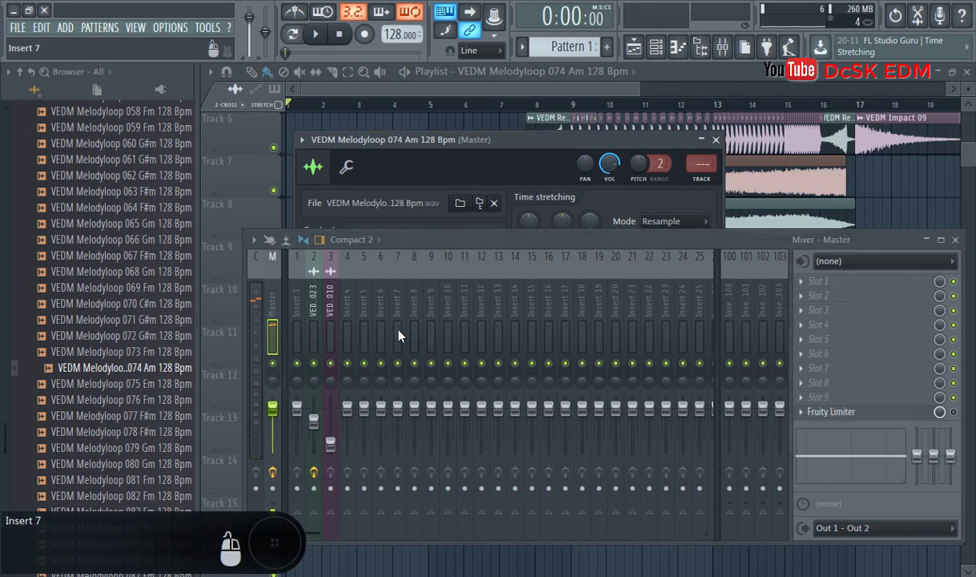
right_click(347, 332)
mouse_move(388, 355)
click(533, 336)
key(space)
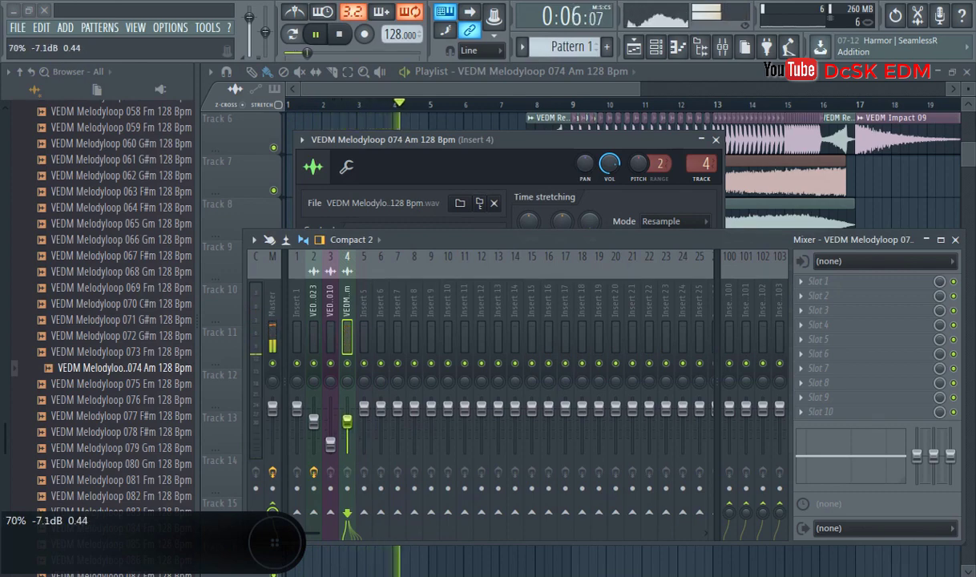
Step: Load ValhallaRoom in effect slot 1 of the melody loop's mixer Insert 4 and set its mix to 30%
key(space)
click(839, 311)
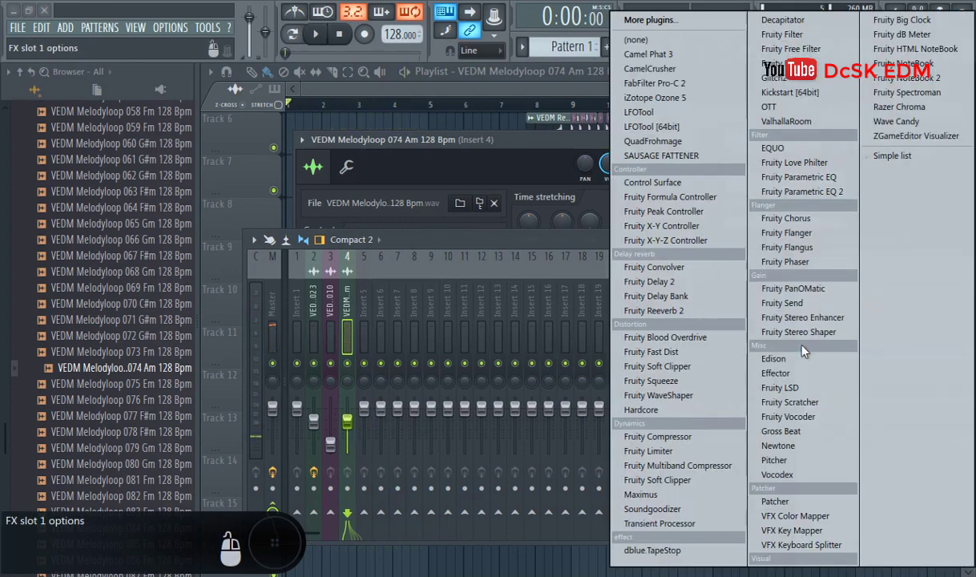
click(805, 122)
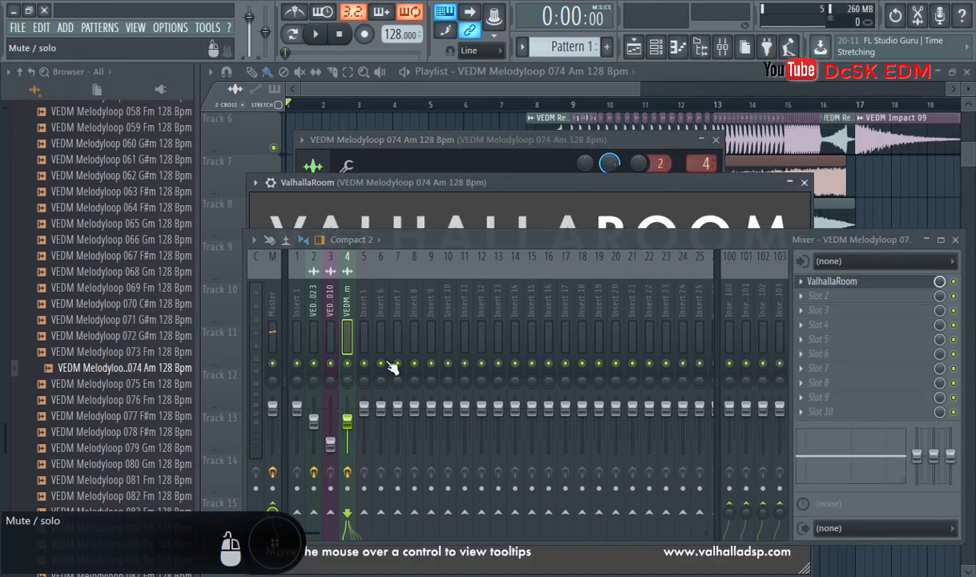
key(F9)
drag(279, 402, 281, 411)
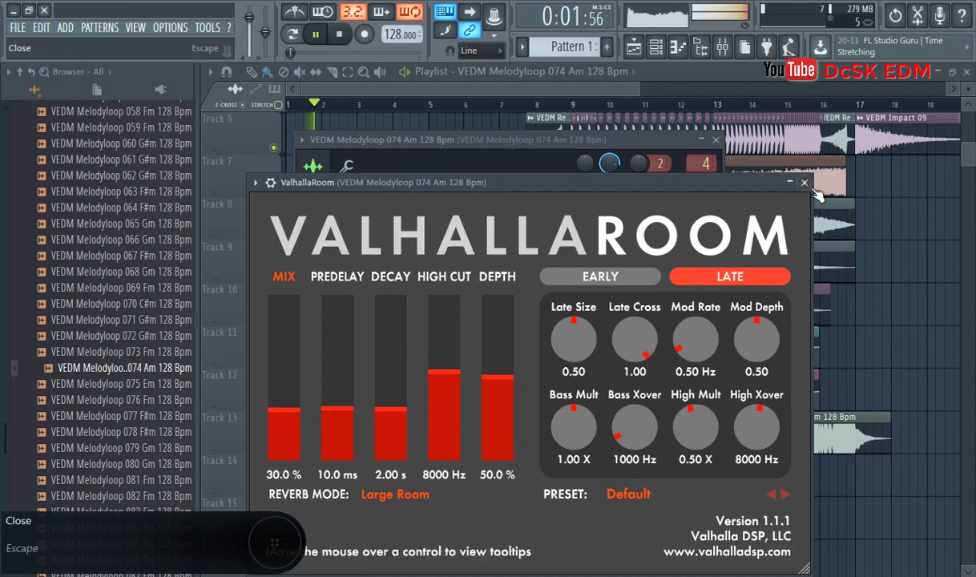
key(F9)
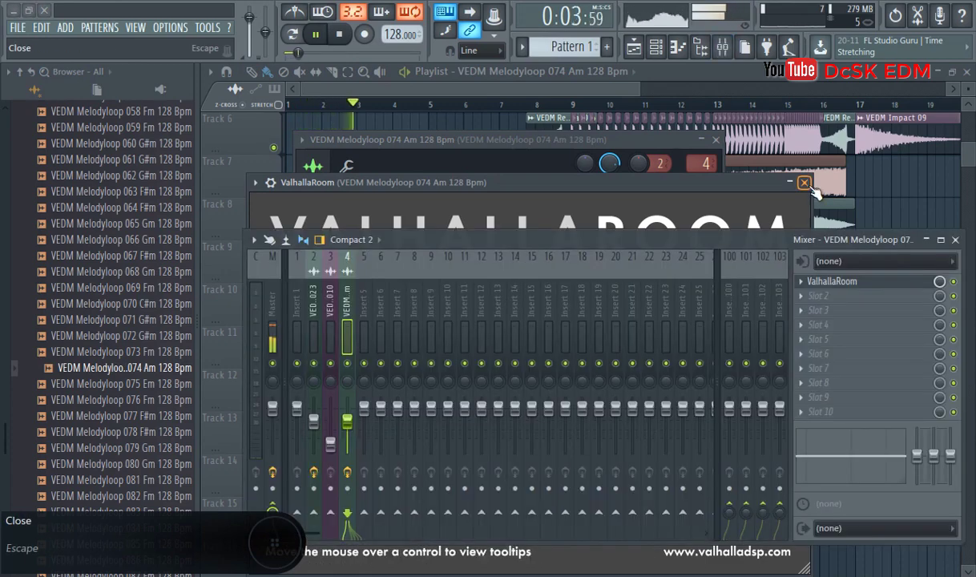
Step: Load Fruity Free Filter in slot 2 of Insert 4 and set its low-pass frequency to 273 Hz
click(812, 301)
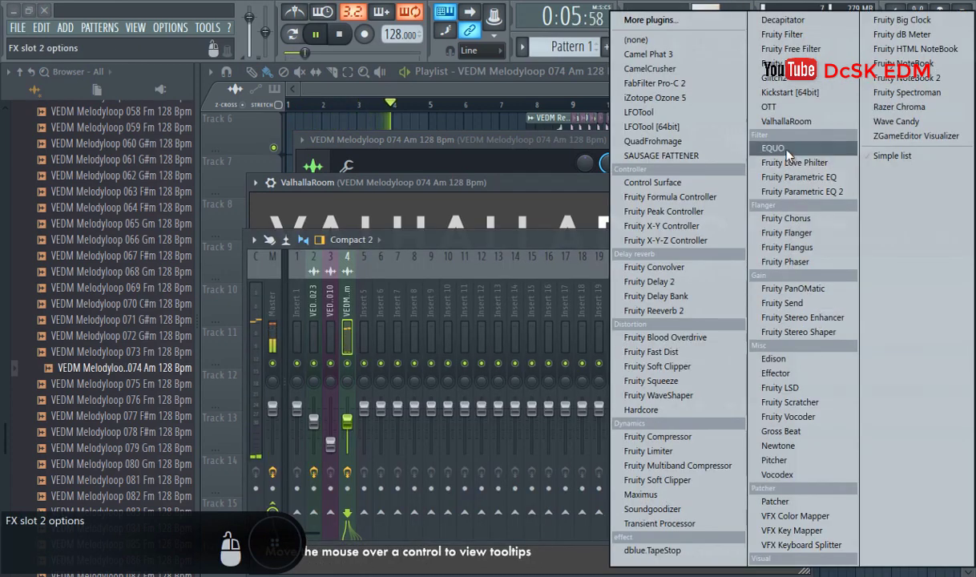
click(805, 50)
key(F9)
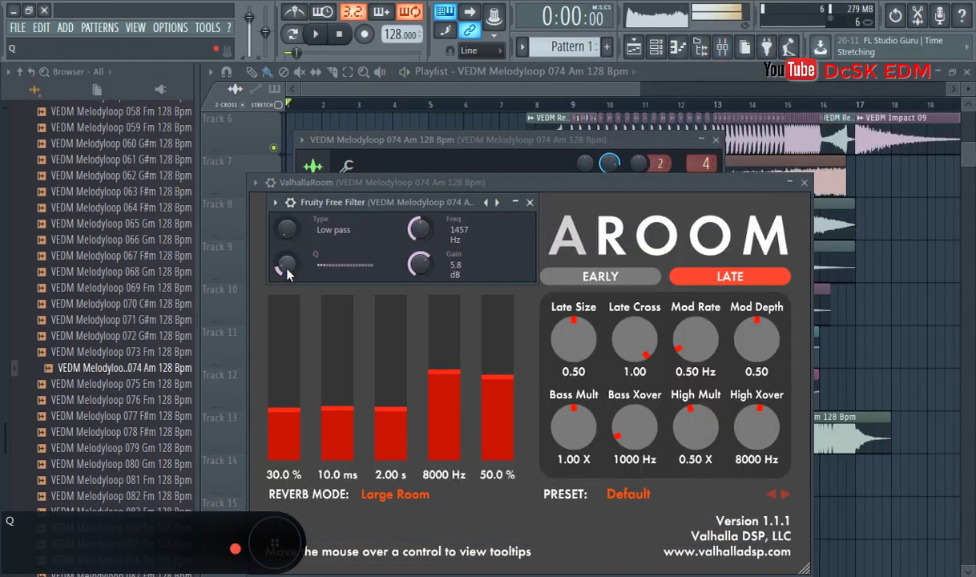
click(716, 141)
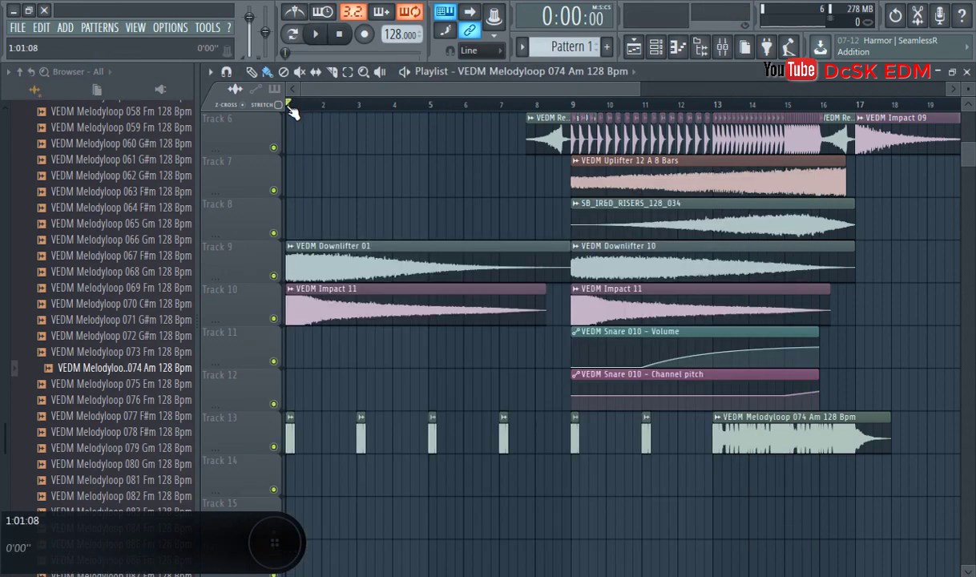
Step: Create an automation clip for the Fruity Free Filter's frequency across bars 1 to 17 of the playlist
drag(289, 104, 858, 105)
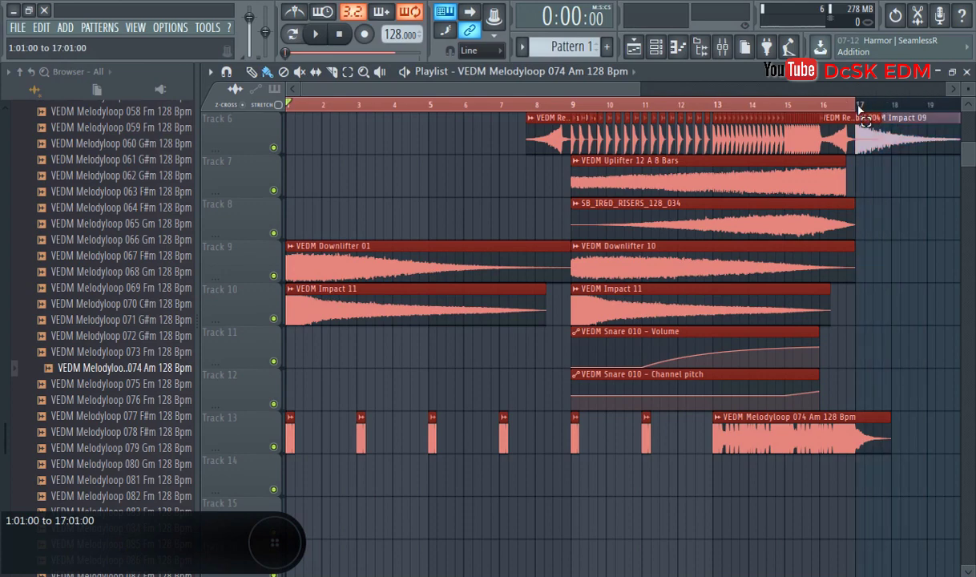
key(F9)
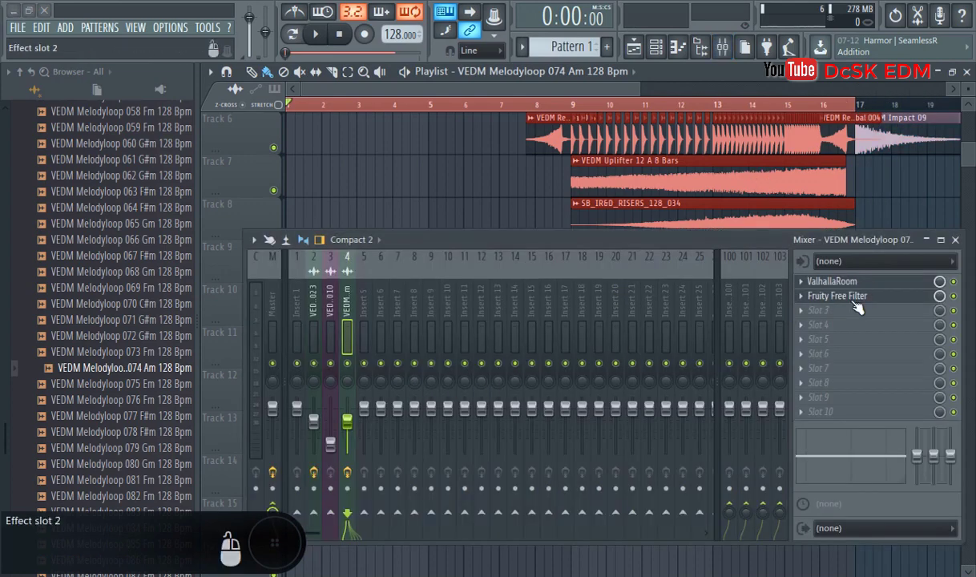
click(857, 307)
right_click(420, 237)
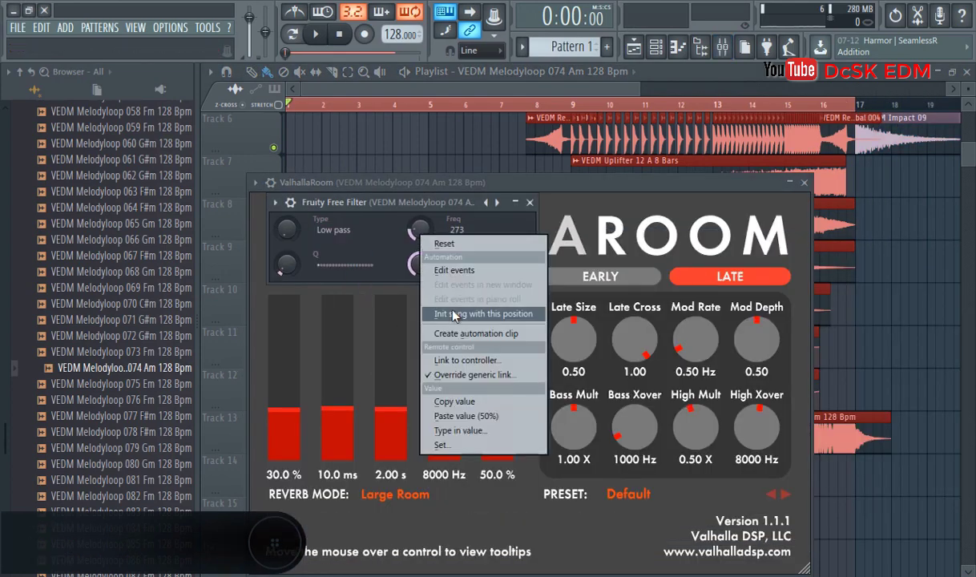
click(466, 319)
click(699, 211)
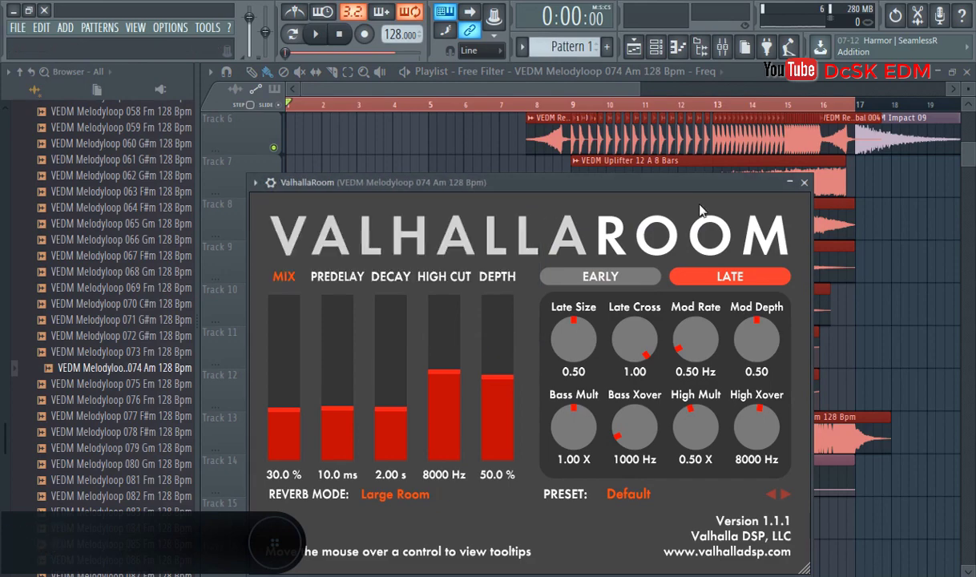
click(804, 183)
Step: Enlarge Track 14 during playback, raise the filter frequency automation's midpoint at bar 9 and lift its end point at bar 17 to about 98%
scroll(455, 391, down, 1)
key(space)
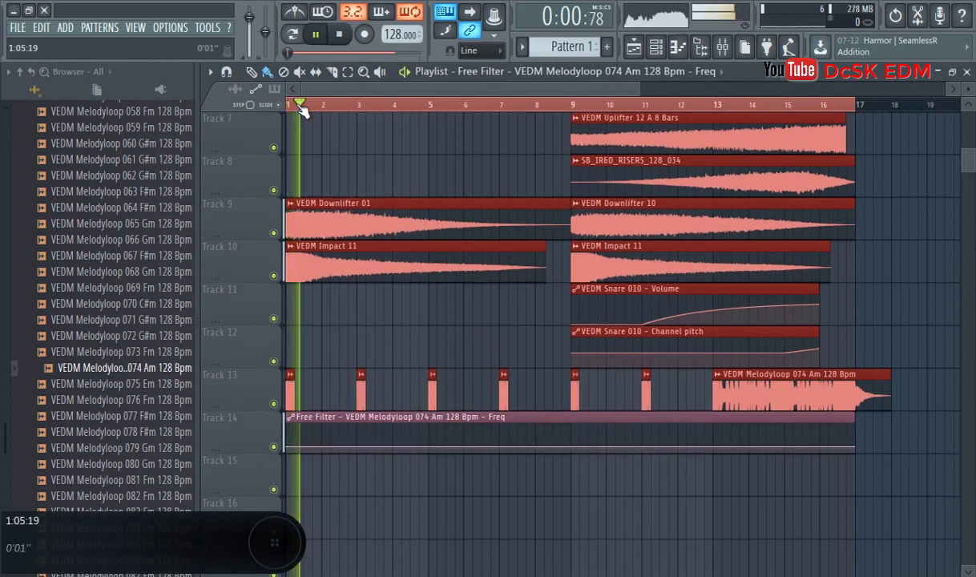
drag(244, 454, 246, 502)
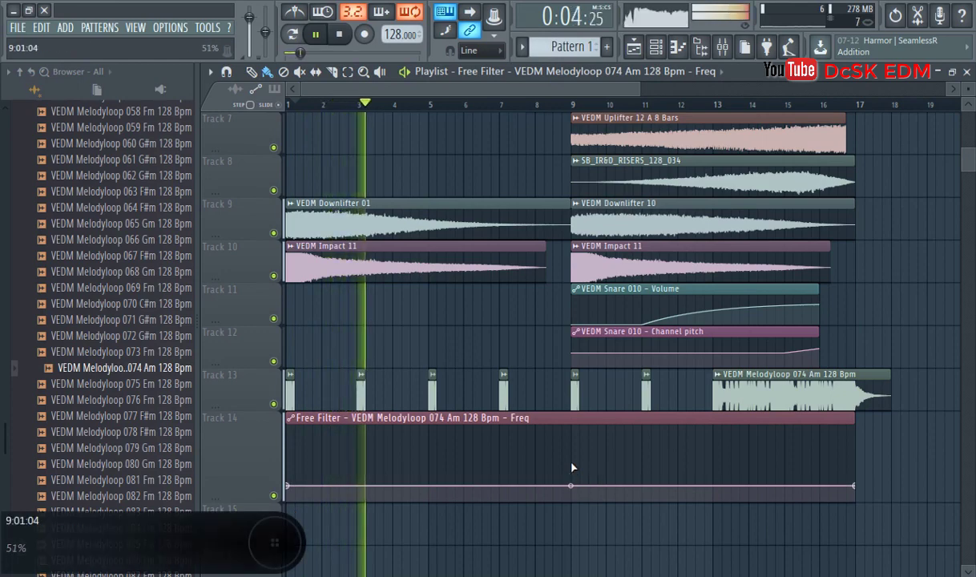
drag(571, 486, 570, 457)
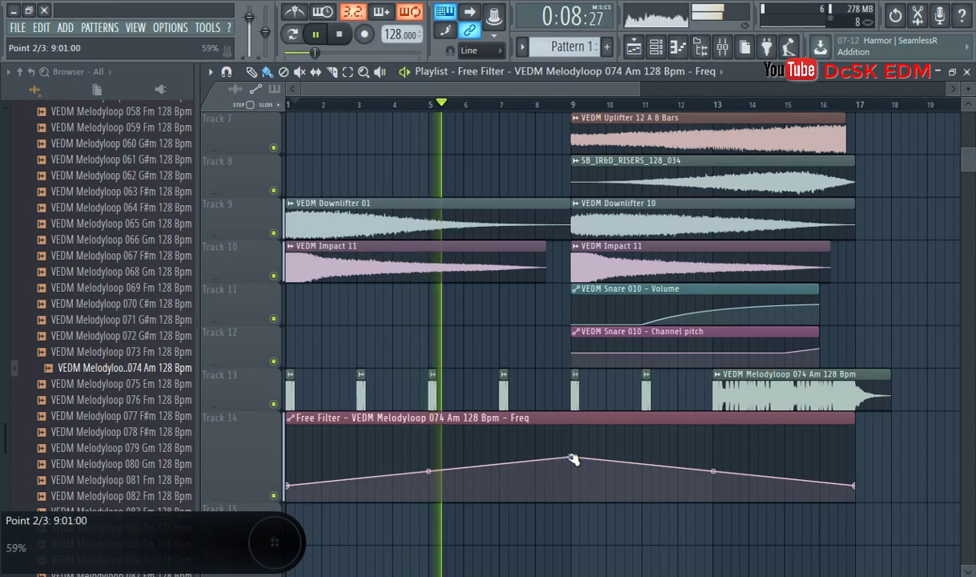
drag(572, 459, 573, 464)
drag(856, 486, 858, 426)
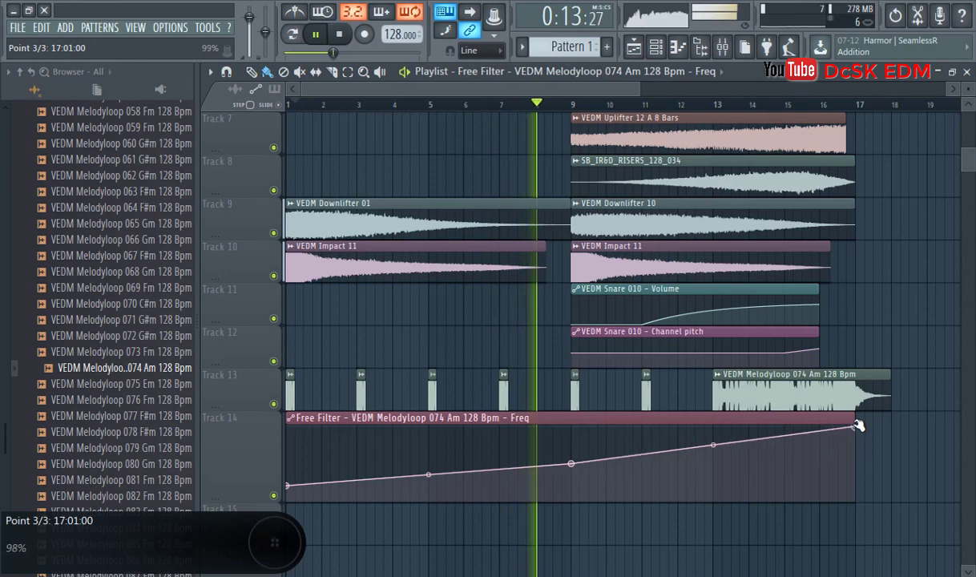
Step: Delete the filter automation's point at bar 9 and bend the line into a gentle upward curve
right_click(573, 464)
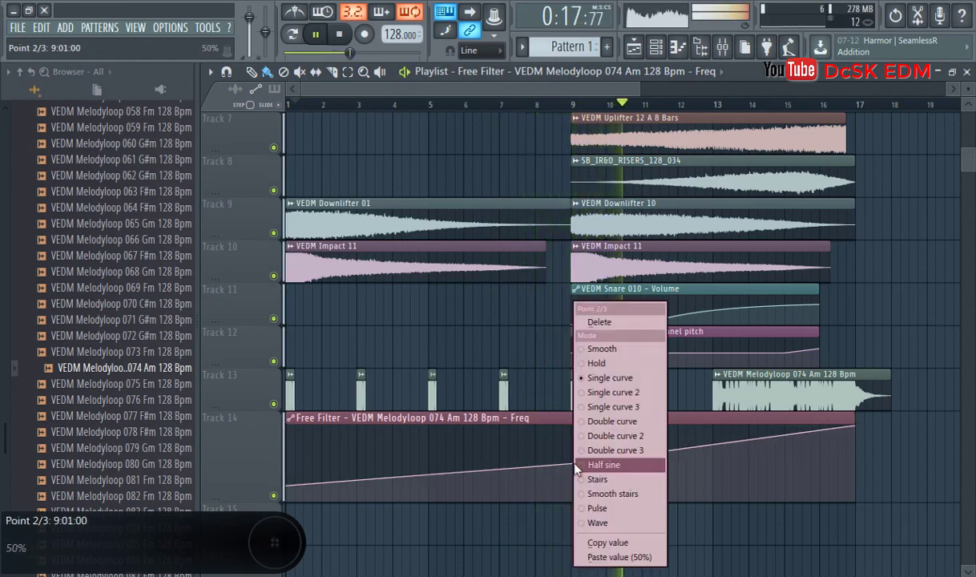
click(609, 322)
drag(571, 456, 572, 465)
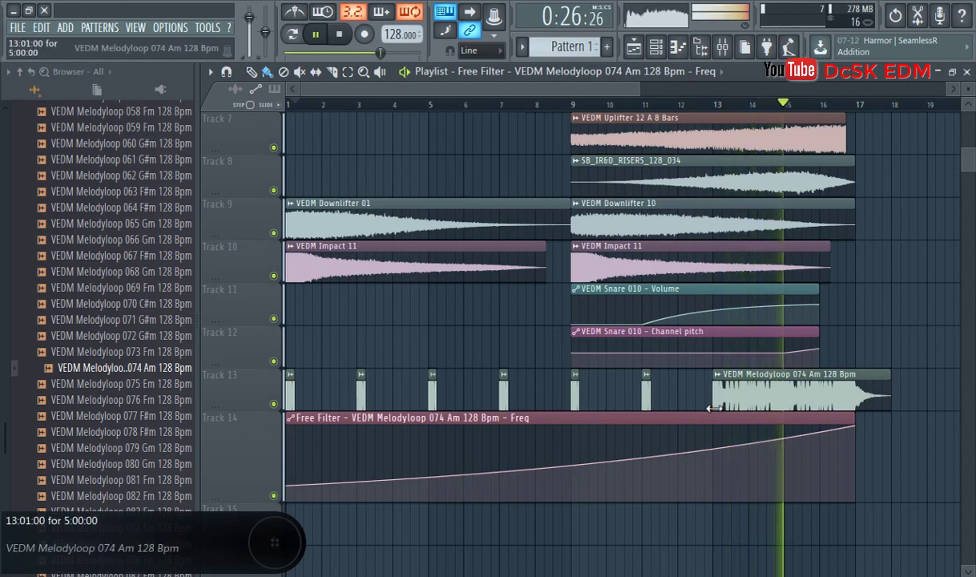
Step: Raise the melody loop's Insert 4 fader slightly and set the VEDM Melodyloop 074 channel volume to 81%
key(F9)
key(F9)
click(760, 393)
double_click(760, 393)
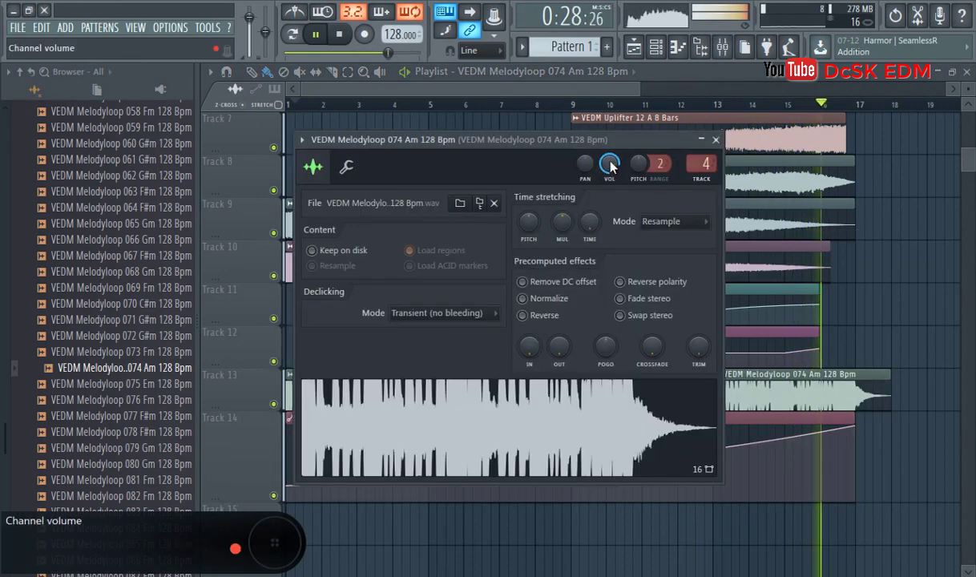
key(F9)
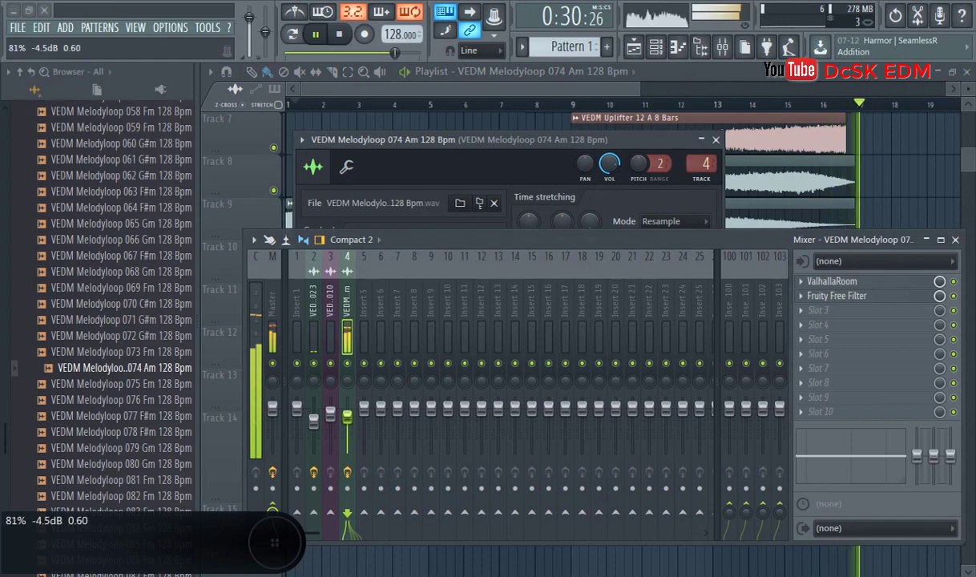
Step: Load LFOTool in slot 3 of Insert 4, shape its graph as a straight ramp up to 100%, and play from bar 13
click(711, 107)
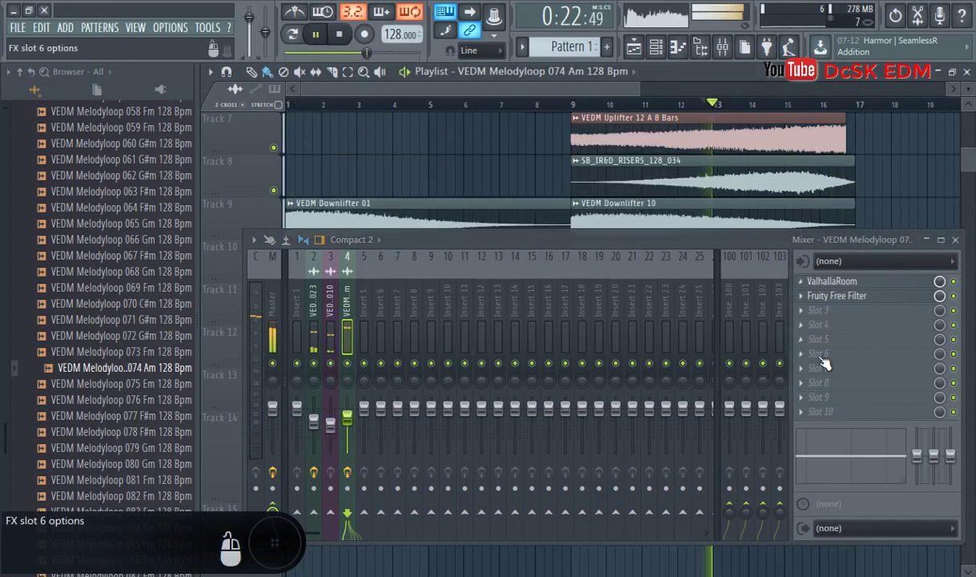
click(837, 312)
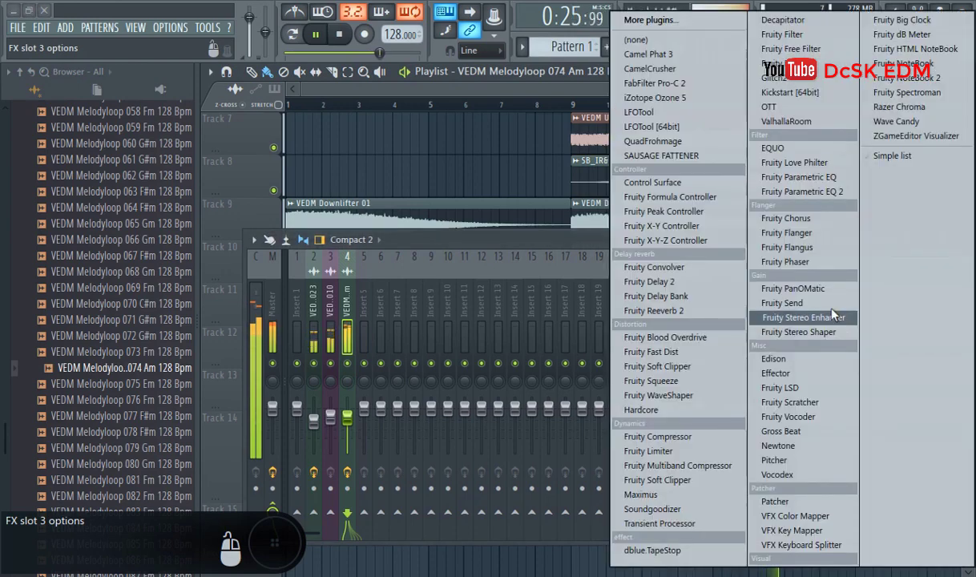
click(687, 120)
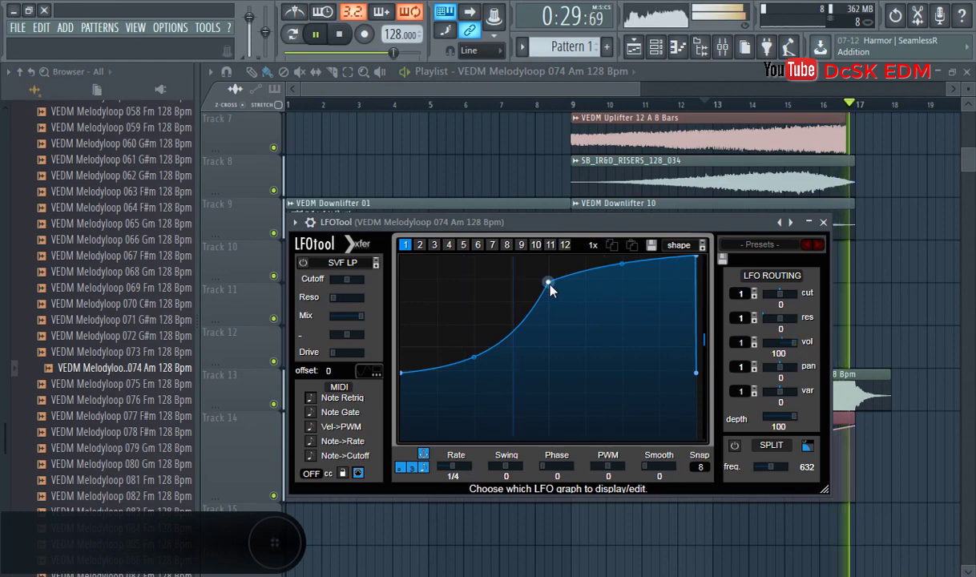
drag(551, 282, 549, 301)
drag(484, 276, 509, 256)
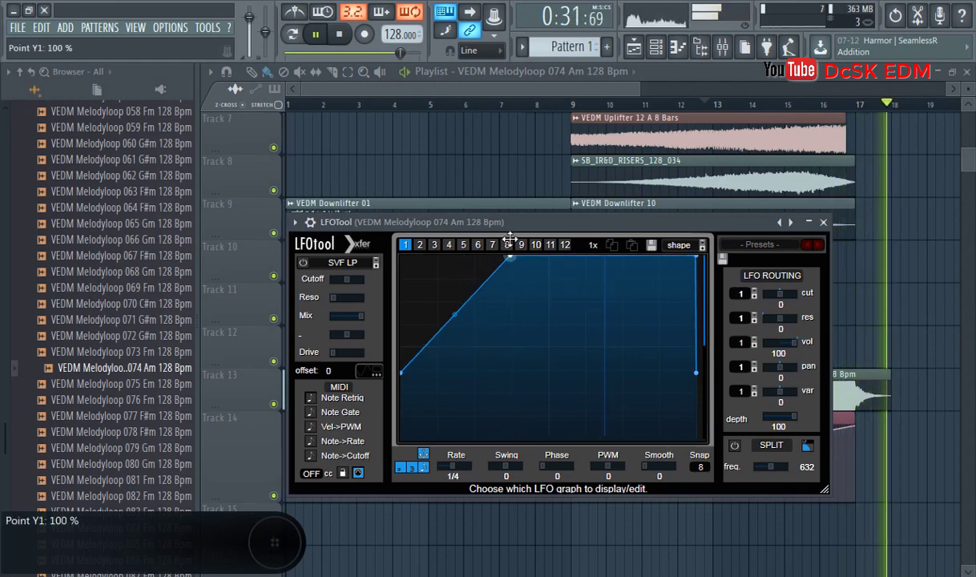
click(822, 222)
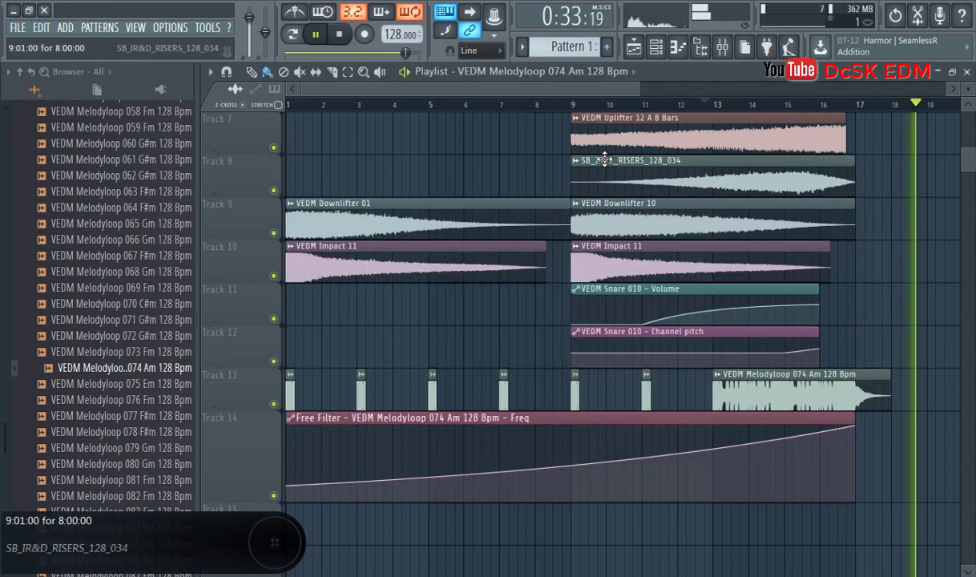
click(718, 105)
Step: Reset the height of Track 14 to 100%
scroll(911, 287, up, 2)
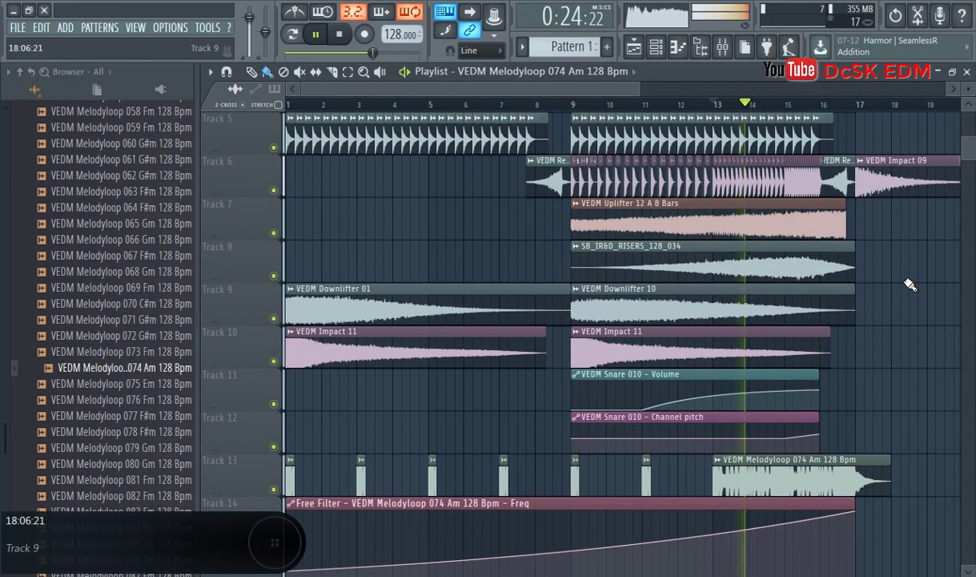
right_click(258, 520)
mouse_move(294, 375)
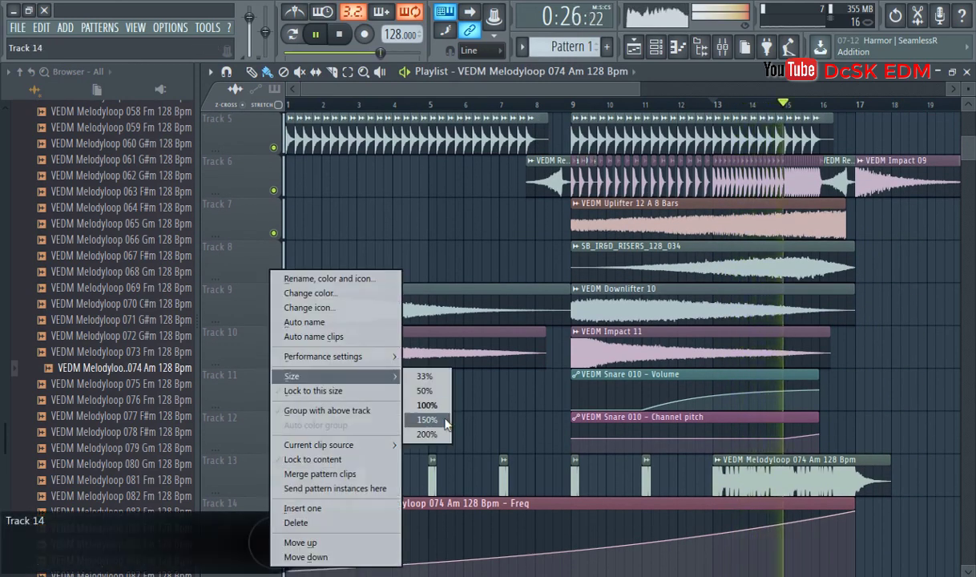
click(437, 407)
Step: Play the arrangement from the start and review the clips on all playlist tracks
scroll(882, 388, down, 2)
scroll(889, 367, up, 4)
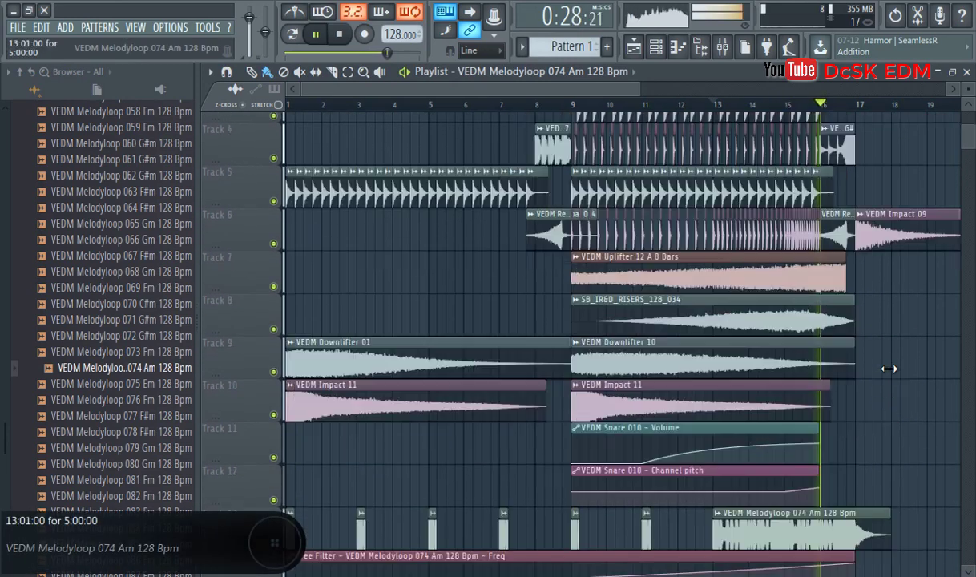
scroll(899, 367, up, 2)
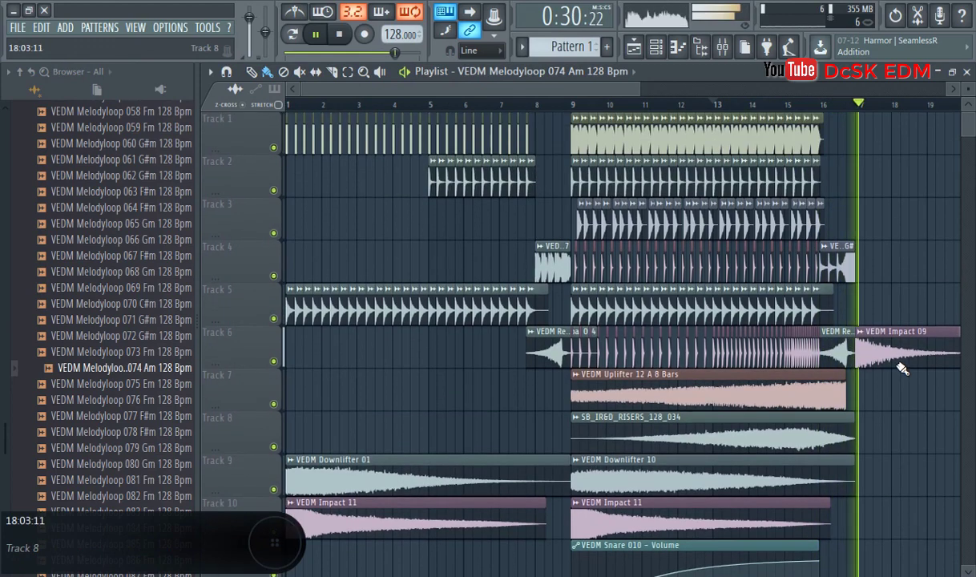
key(space)
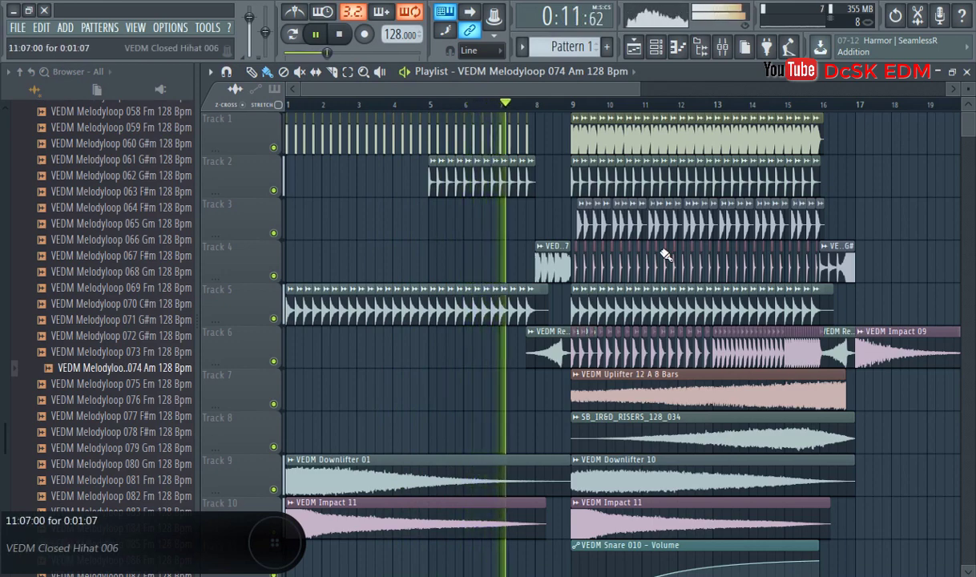
scroll(665, 253, down, 4)
scroll(665, 253, down, 1)
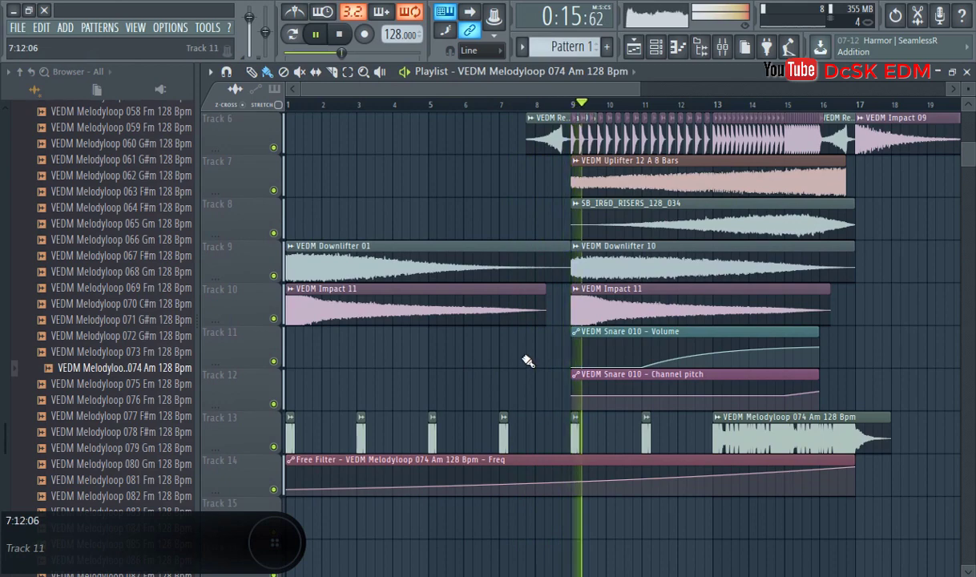
scroll(500, 338, up, 5)
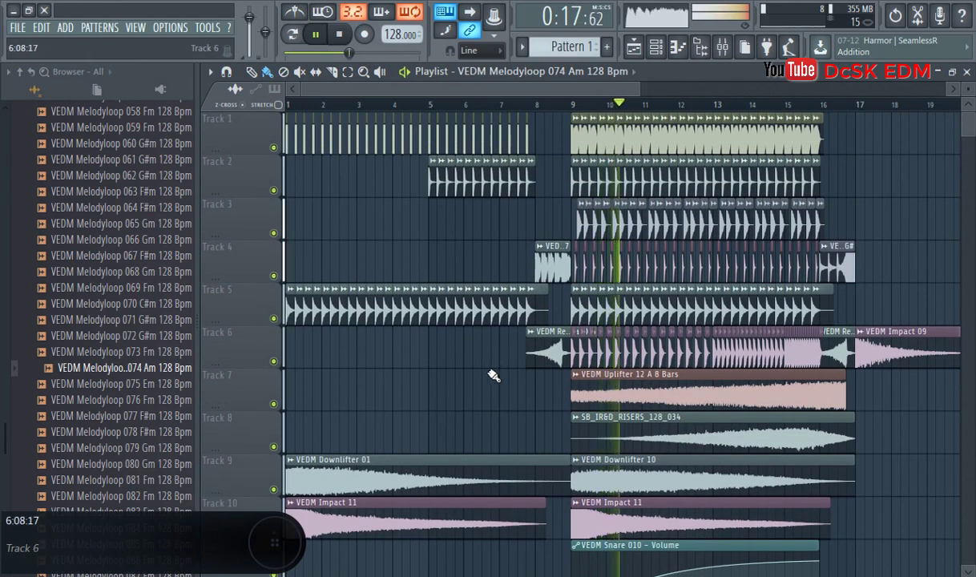